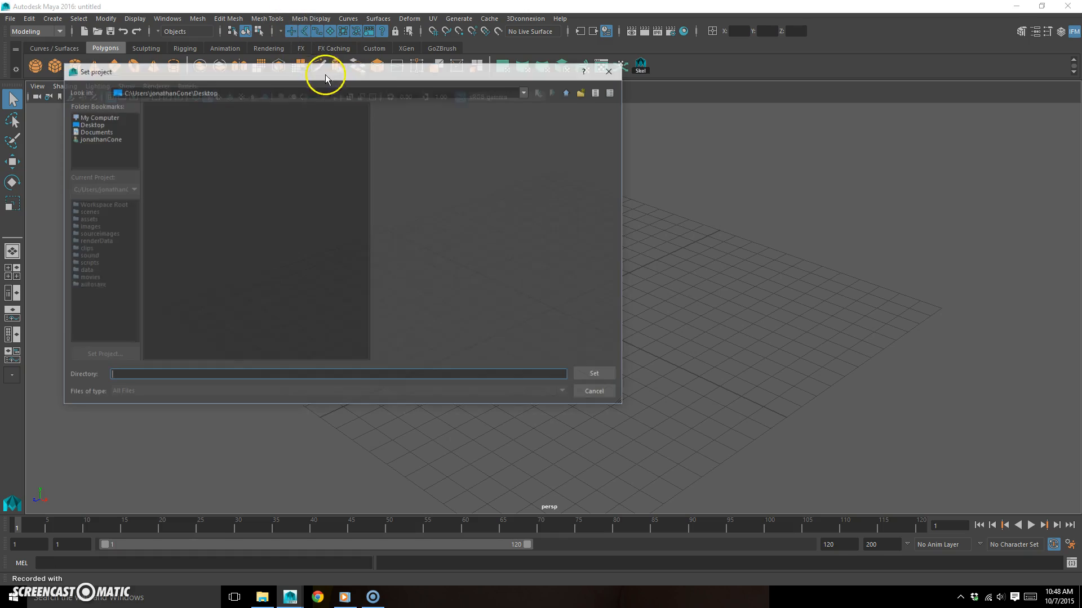
- Set the project to the mech folder on the Desktop
click(94, 130)
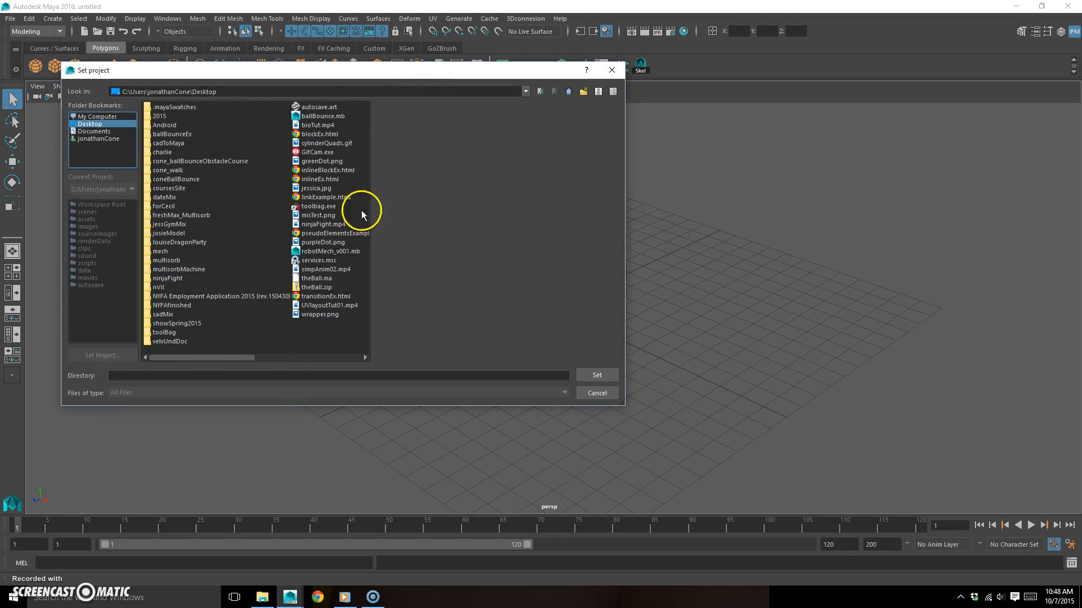
click(160, 252)
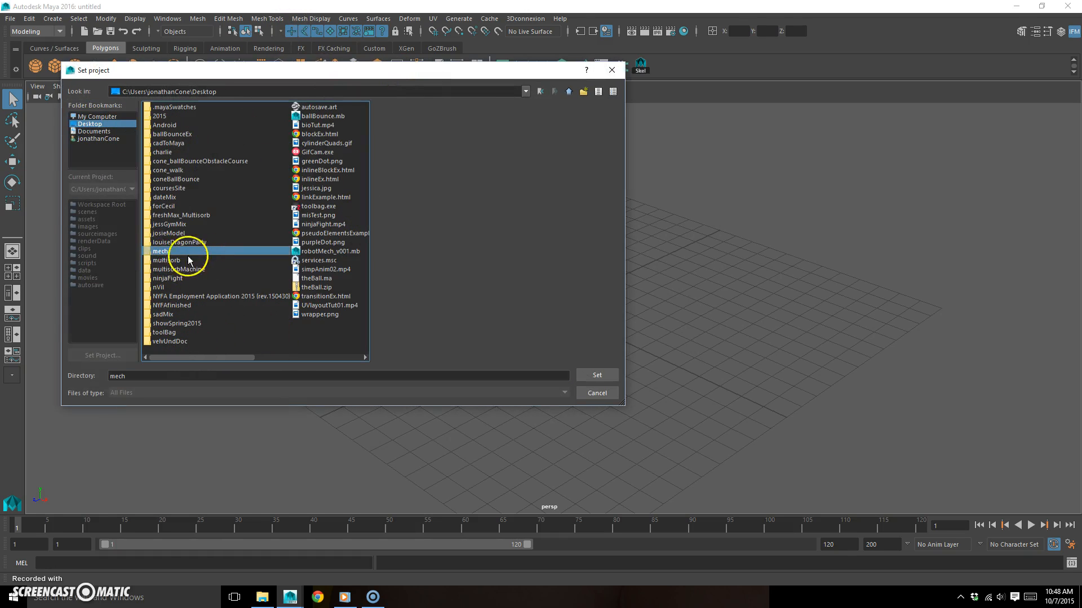
click(595, 374)
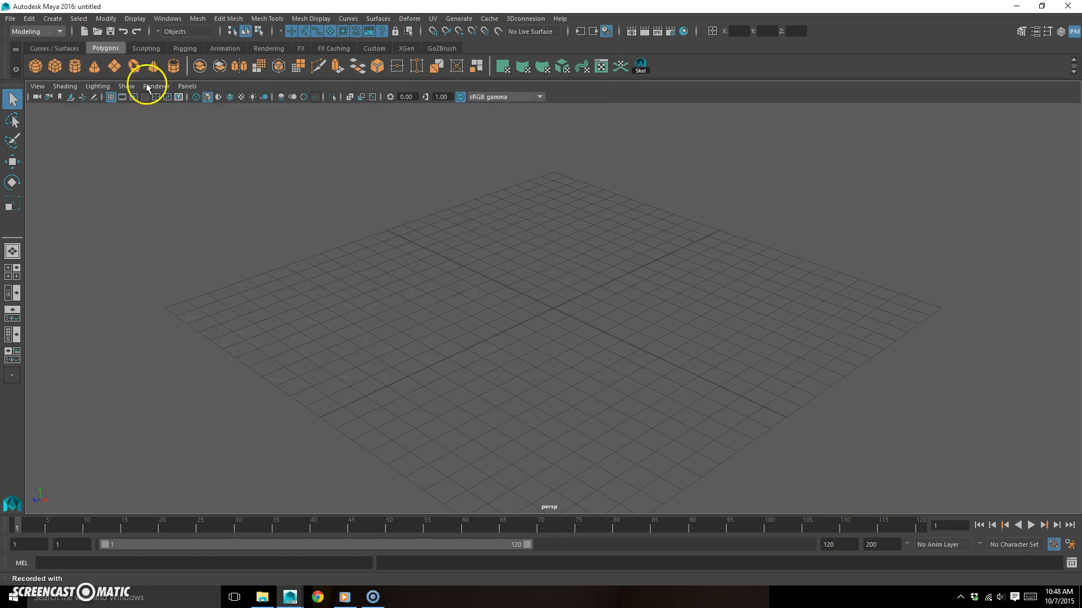
- Open the scene robotMech_UVD.mb from the project's scenes folder
click(97, 31)
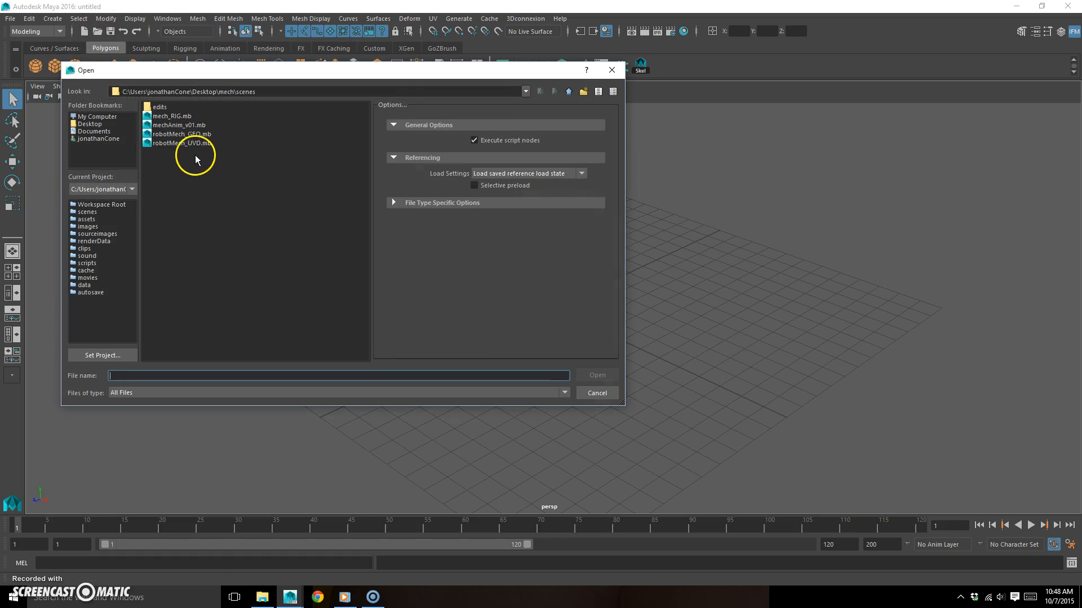
click(200, 142)
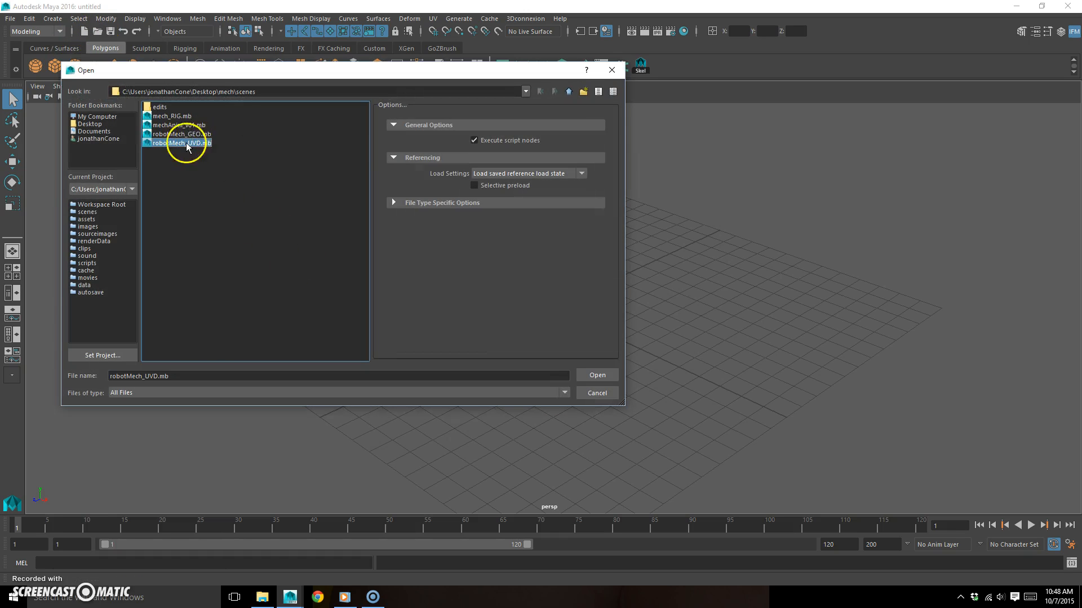
click(596, 375)
click(515, 308)
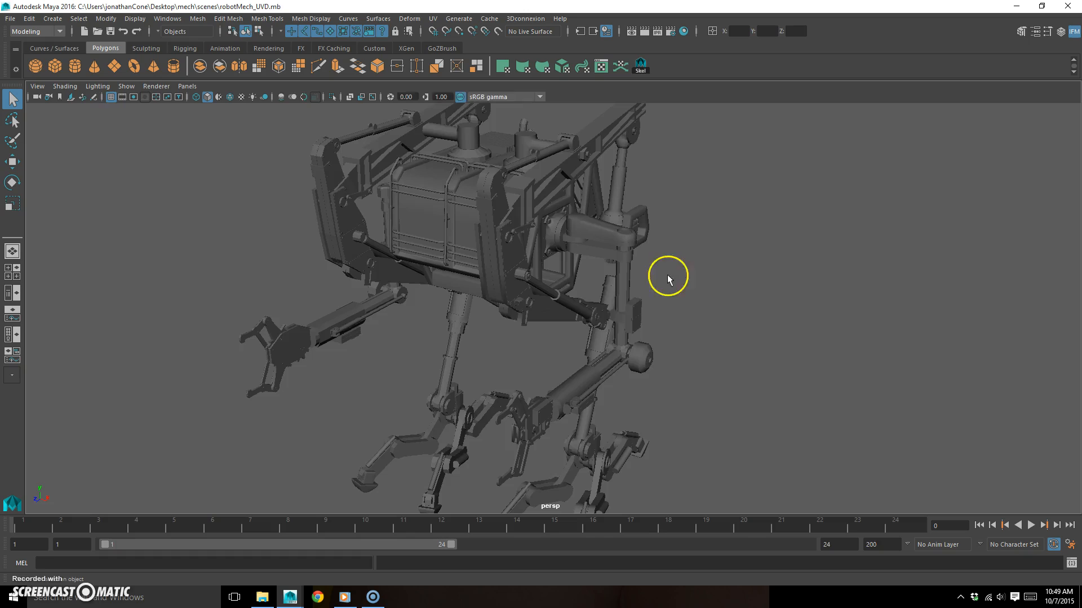
- Examine the robot mech from several angles, including a close look at the vertical cylinder of its arm
scroll(490, 343, down, 6)
alt+drag(667, 346, 539, 290)
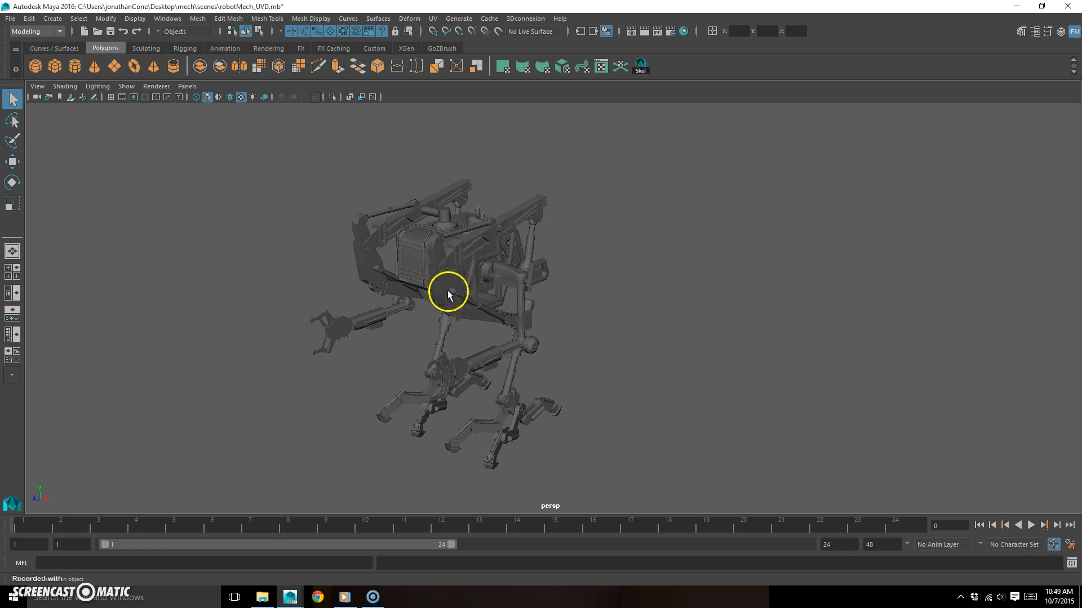
alt+drag(447, 292, 466, 285)
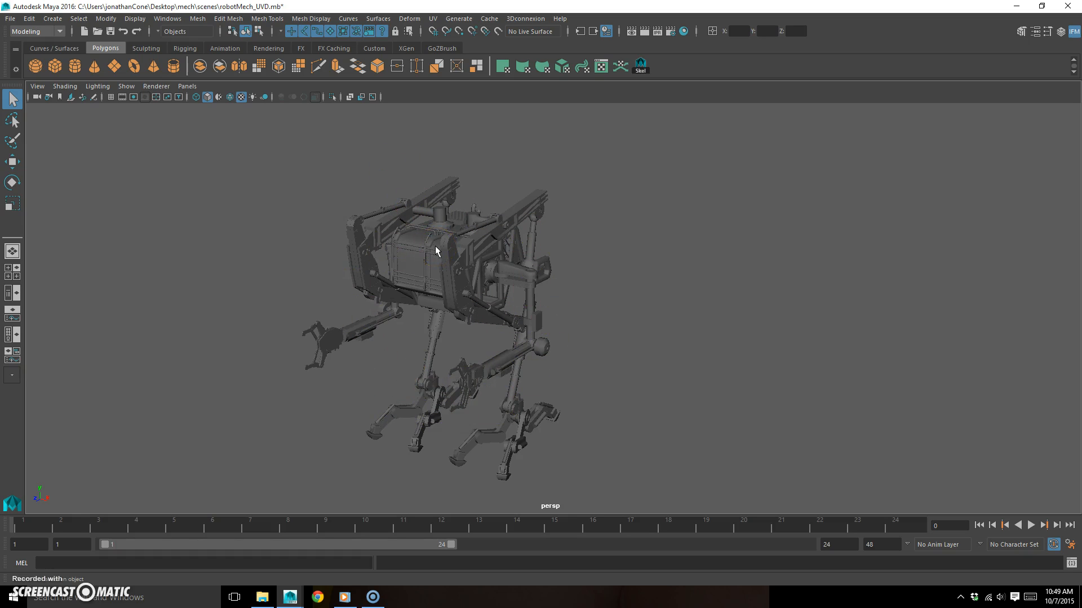
alt+drag(483, 308, 506, 271)
alt+drag(565, 292, 729, 241)
alt+right_drag(729, 241, 777, 247)
alt+drag(569, 262, 523, 253)
click(575, 217)
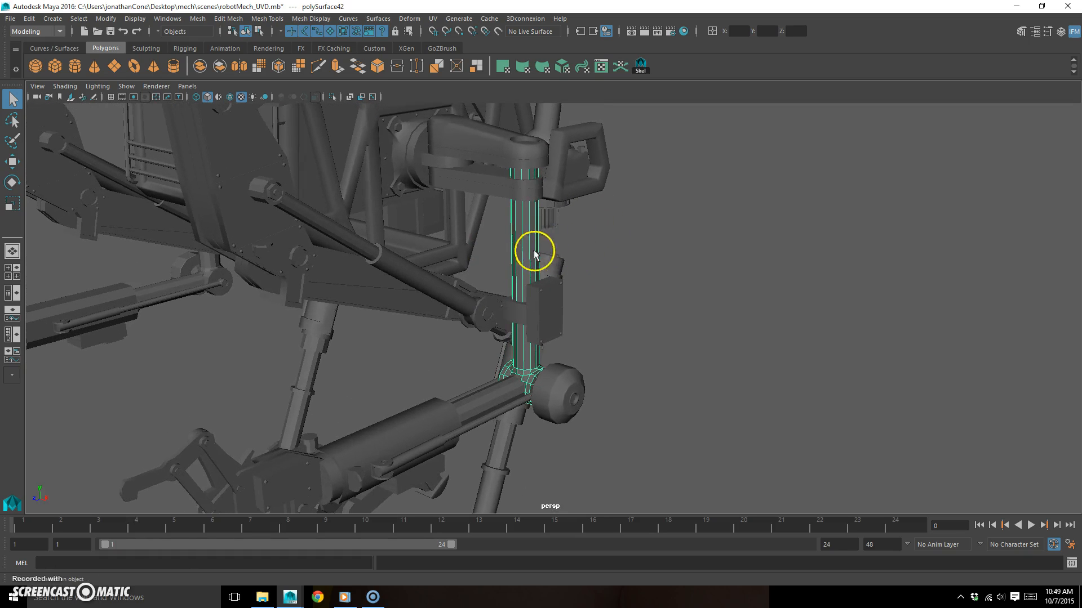
alt+right_drag(586, 254, 542, 257)
alt+middle_drag(542, 257, 539, 281)
alt+right_drag(539, 281, 451, 290)
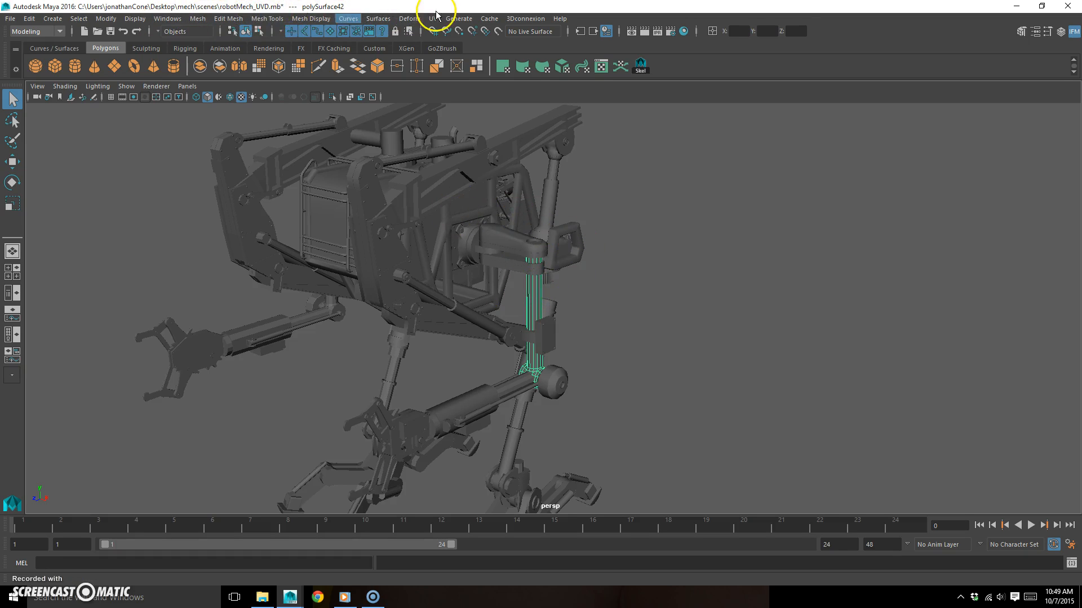
- Open the Hypershade and move its window aside so the mech stays in view
click(167, 18)
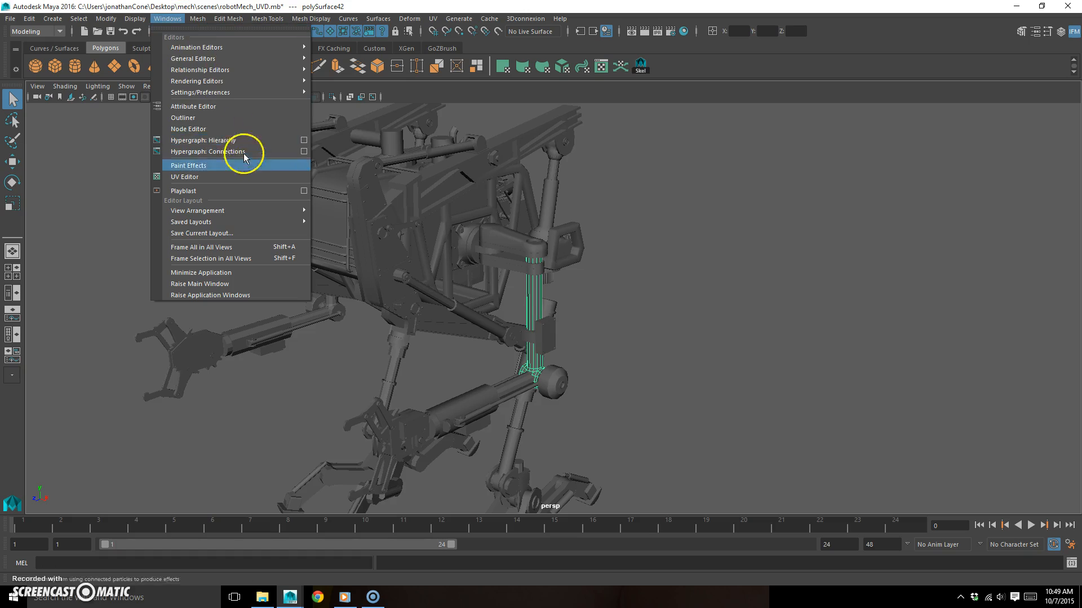
mouse_move(225, 81)
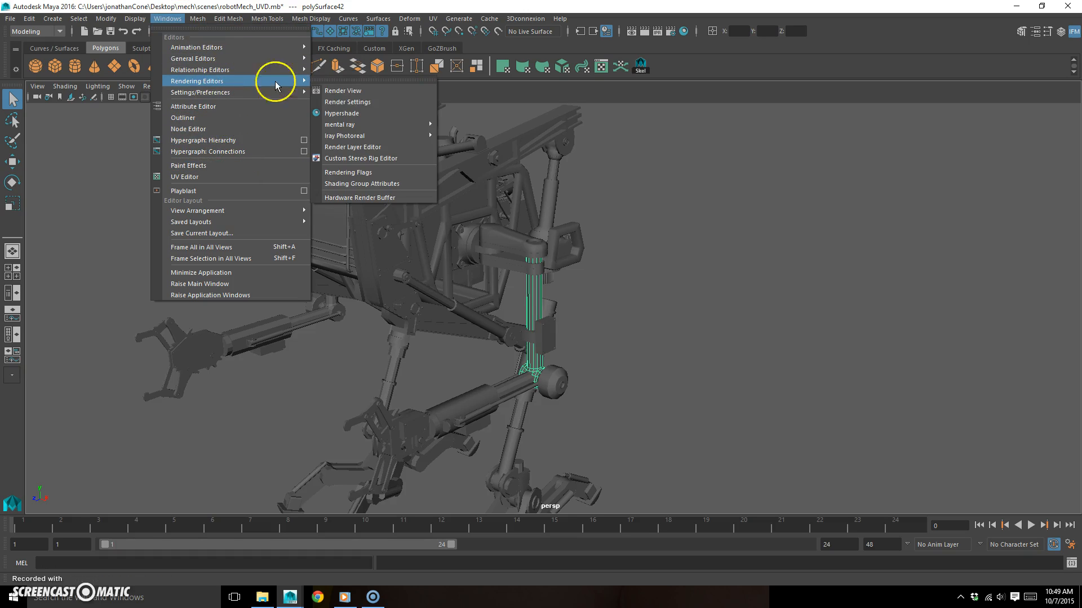
click(377, 120)
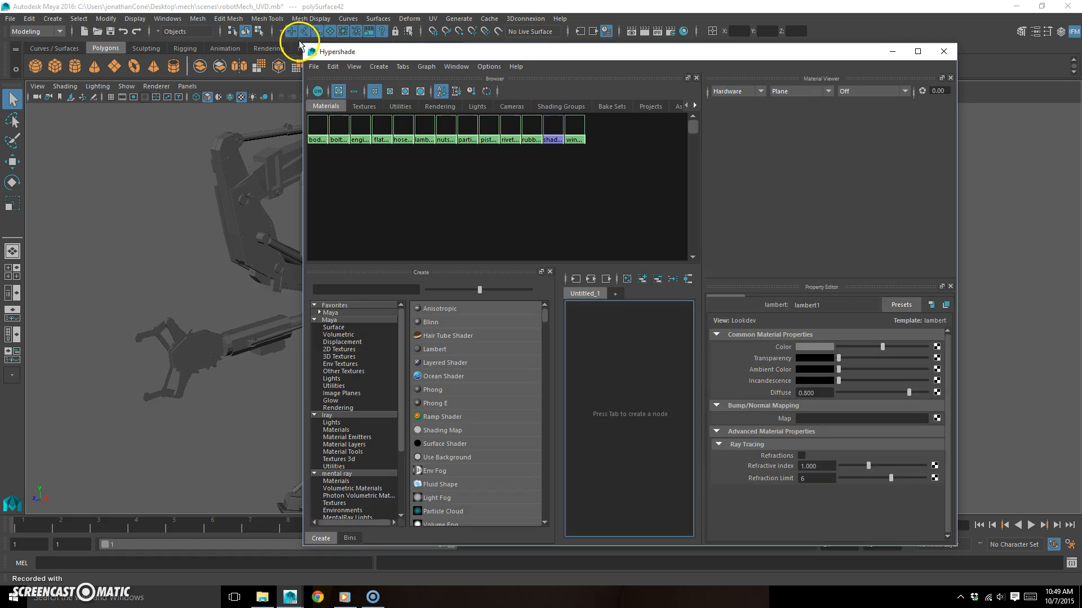
drag(322, 51, 528, 85)
drag(715, 93, 983, 40)
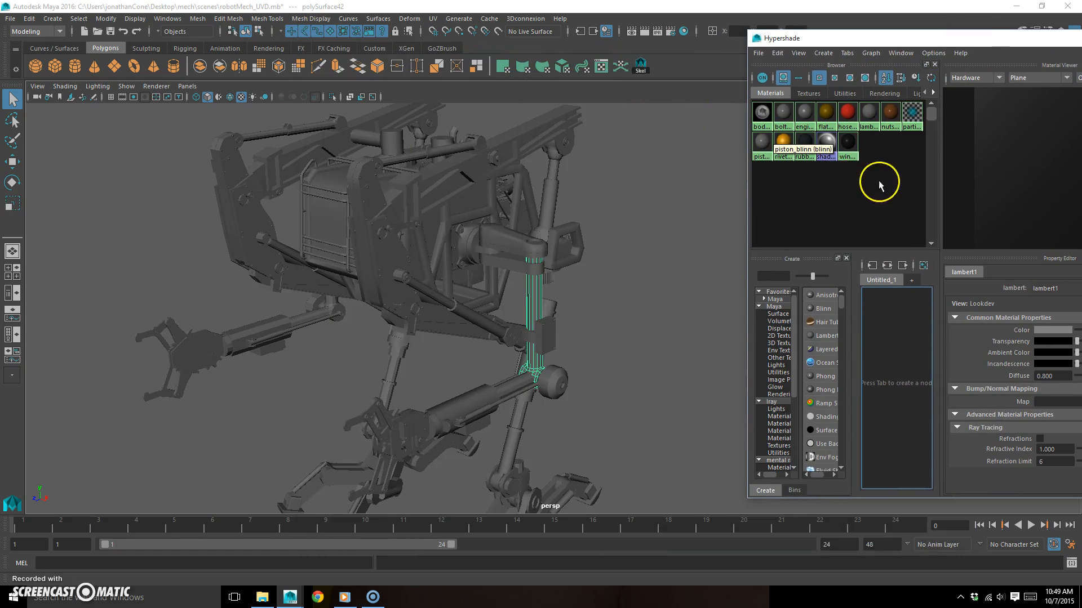
- Delete the mech's existing custom materials, such as body_blinn, nuts_blinn and piston_blinn, from the Hypershade
click(762, 116)
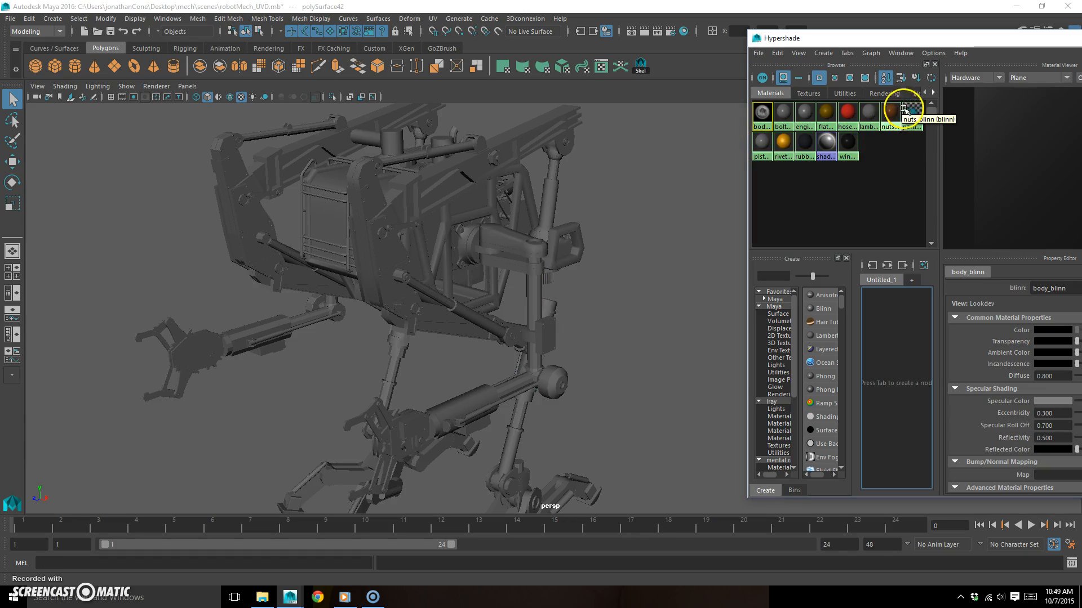
click(892, 118)
click(869, 115)
shift+click(826, 111)
shift+click(805, 117)
shift+click(777, 114)
shift+click(762, 149)
shift+click(786, 143)
shift+click(804, 145)
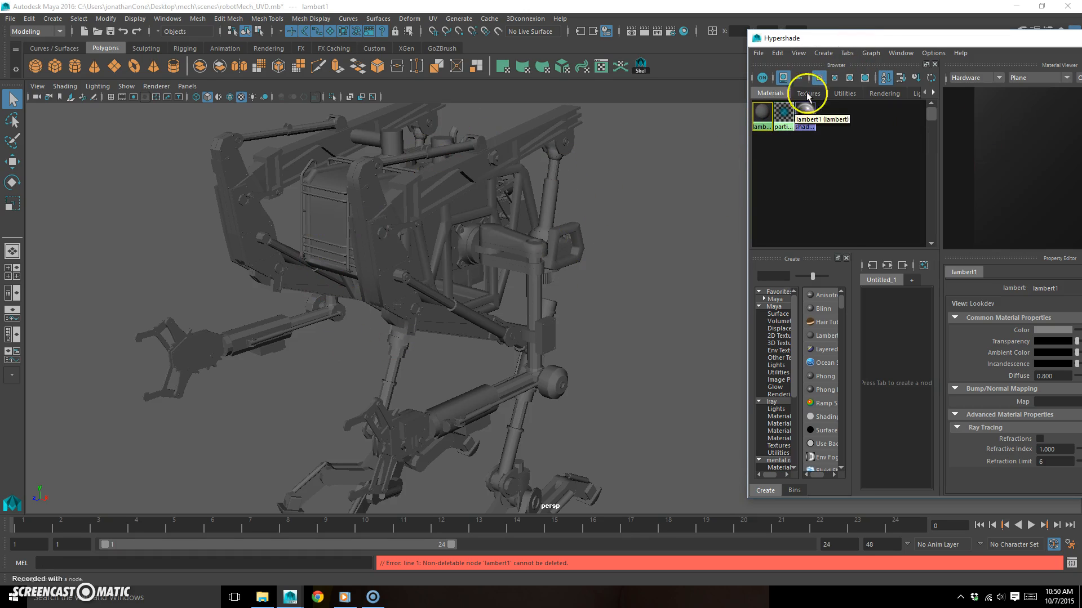
- Arrange the main scene window and the Hypershade side by side, each filling half of the desktop
drag(904, 38, 735, 17)
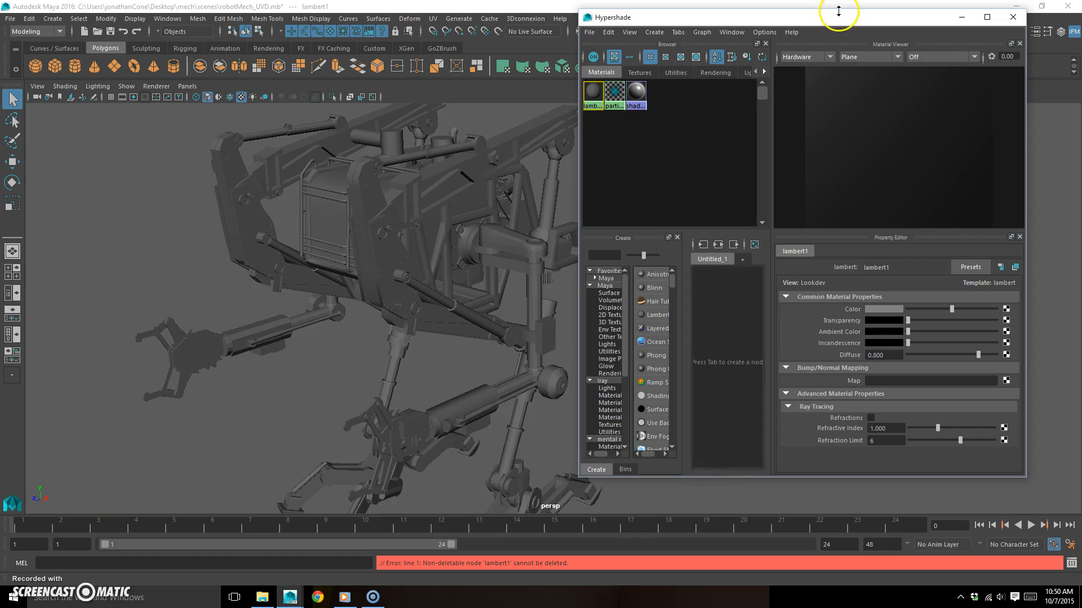
drag(838, 20, 843, 25)
key(super+Right)
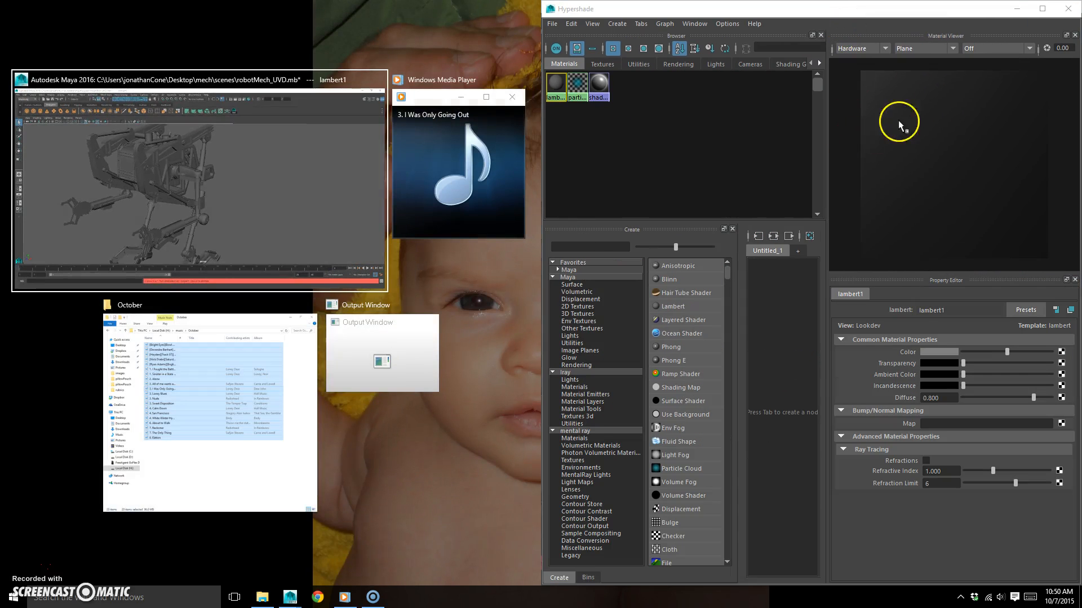
click(363, 157)
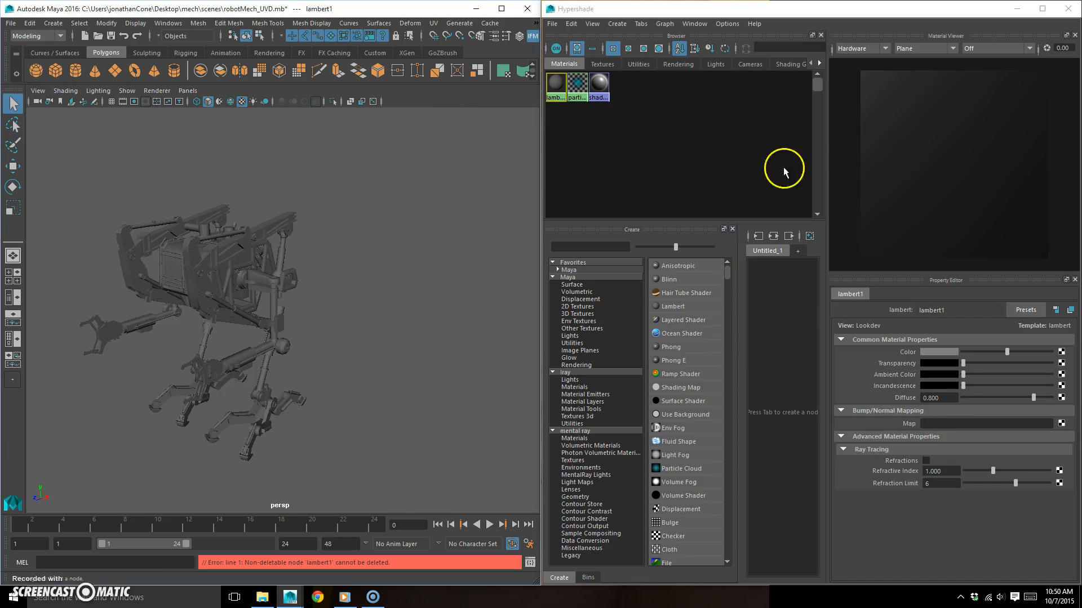
- Create a Blinn material and name it chrome_mat
alt+drag(256, 344, 150, 338)
alt+right_drag(150, 338, 324, 295)
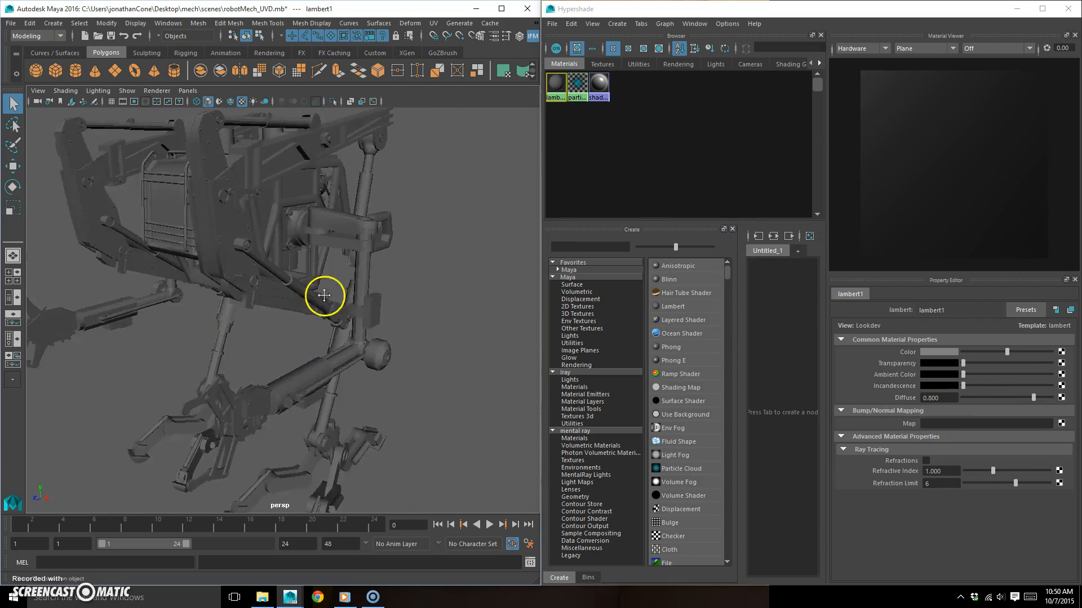
alt+drag(247, 292, 345, 270)
alt+right_drag(248, 299, 286, 297)
alt+drag(287, 297, 265, 360)
alt+right_drag(265, 360, 304, 350)
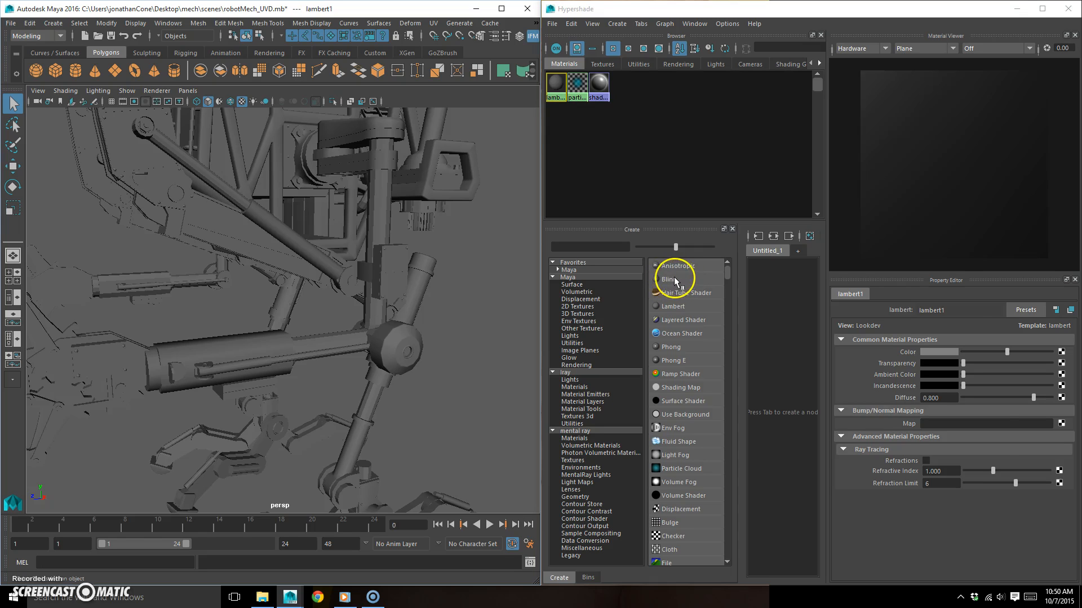
click(676, 280)
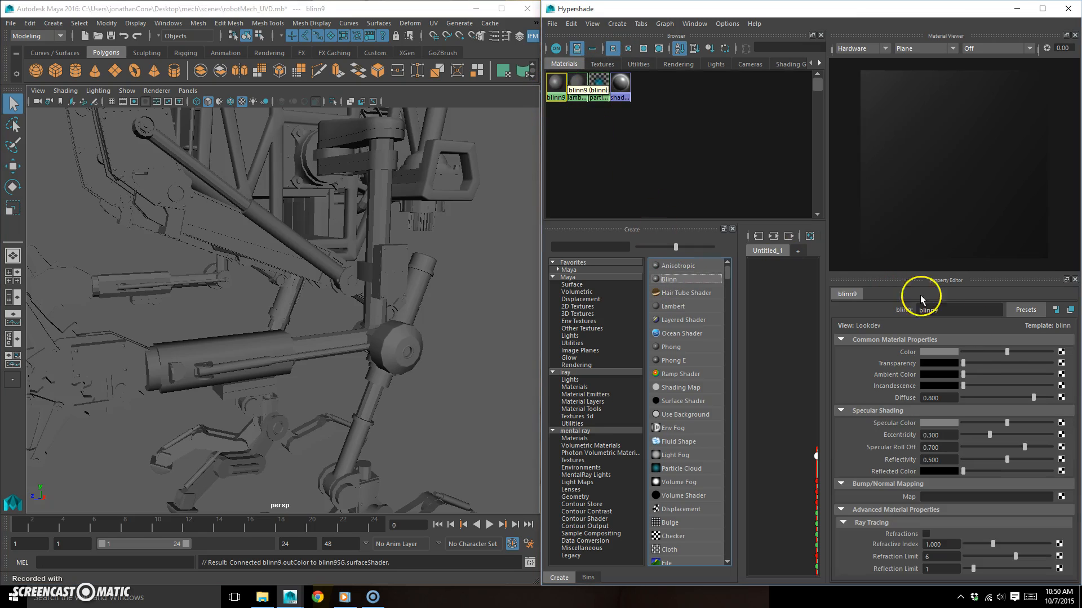
double_click(931, 310)
text(c)
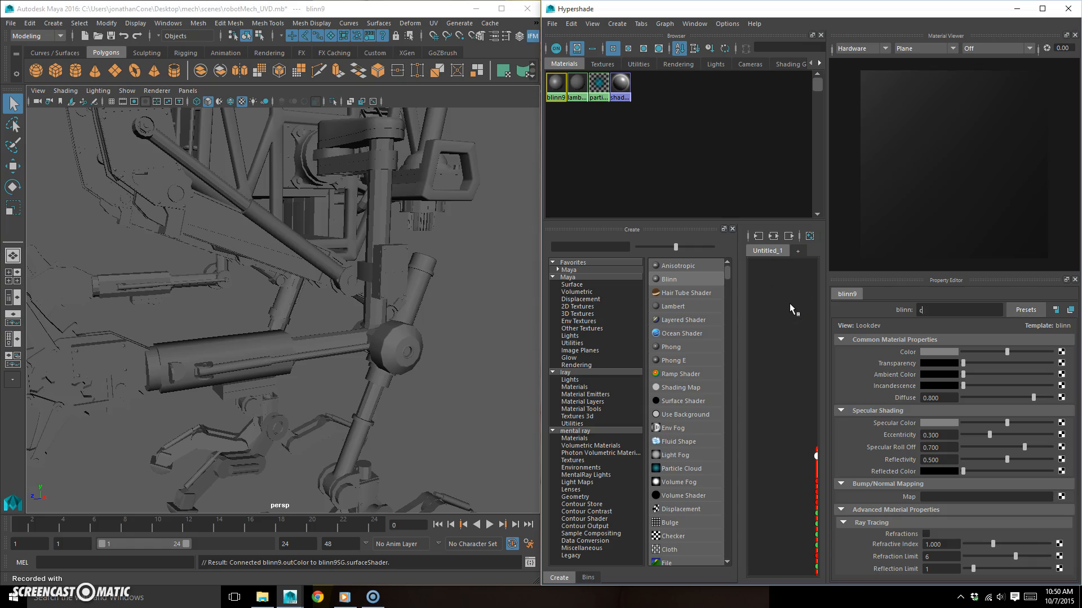
text(hrome_mat)
key(Return)
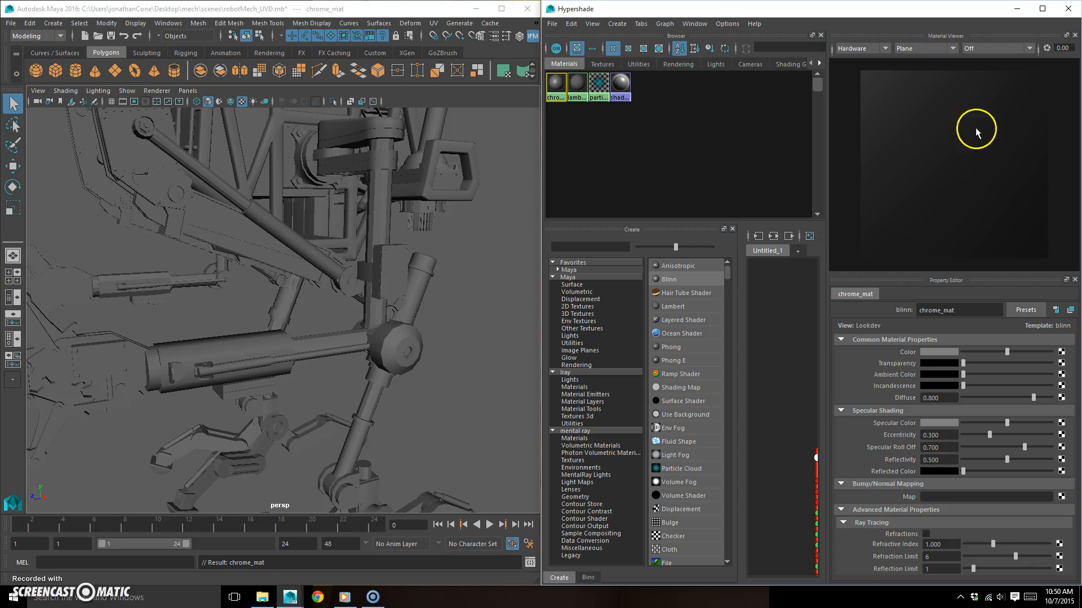
- Preview the material on the Teapot, and then set the Material Viewer's geometry to Shader Ball
click(954, 50)
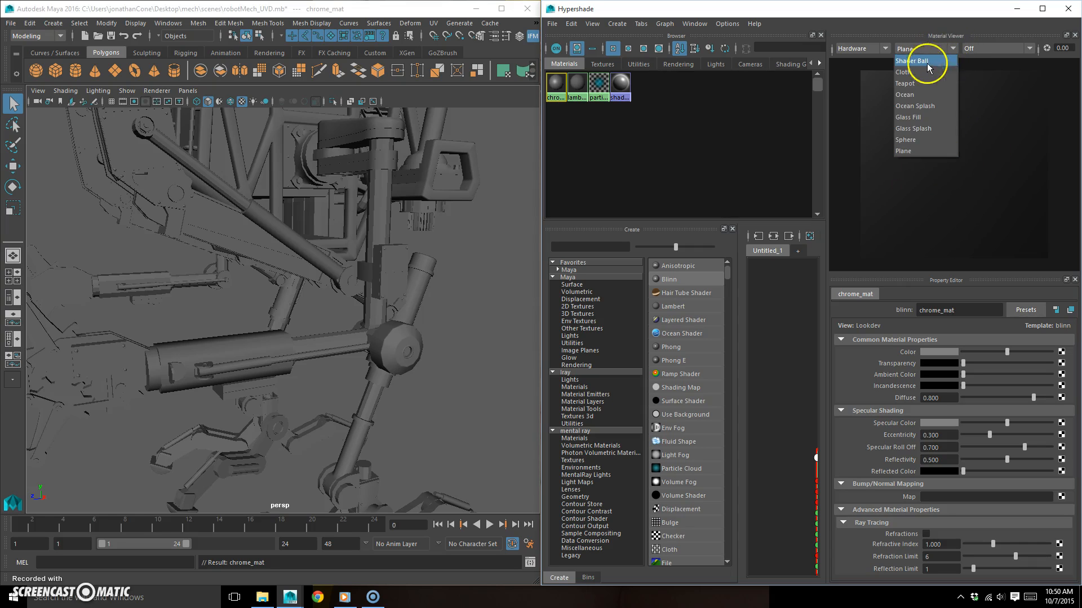
click(919, 79)
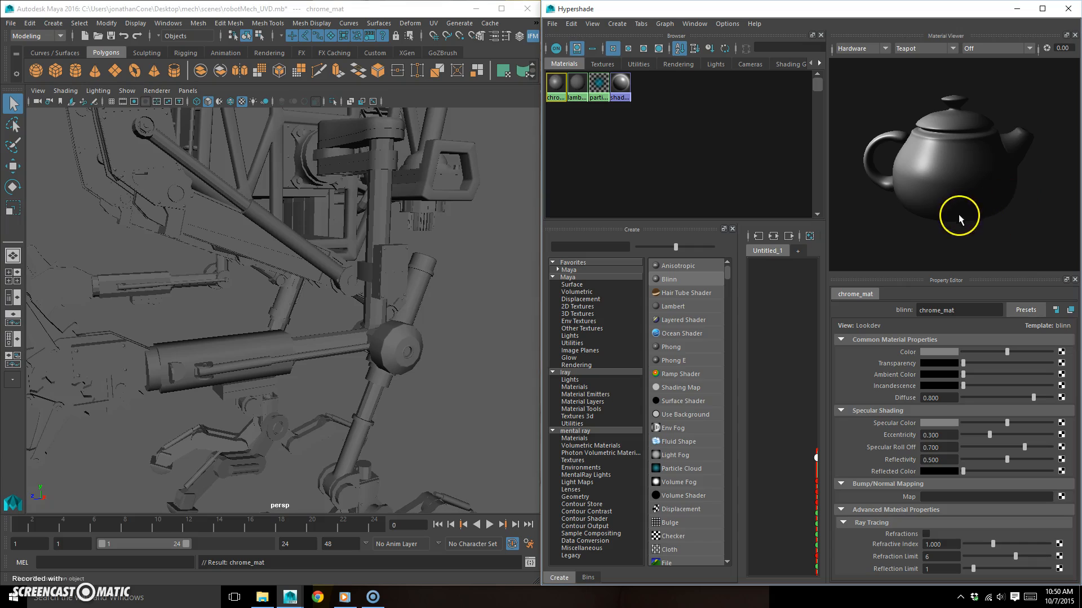
click(934, 50)
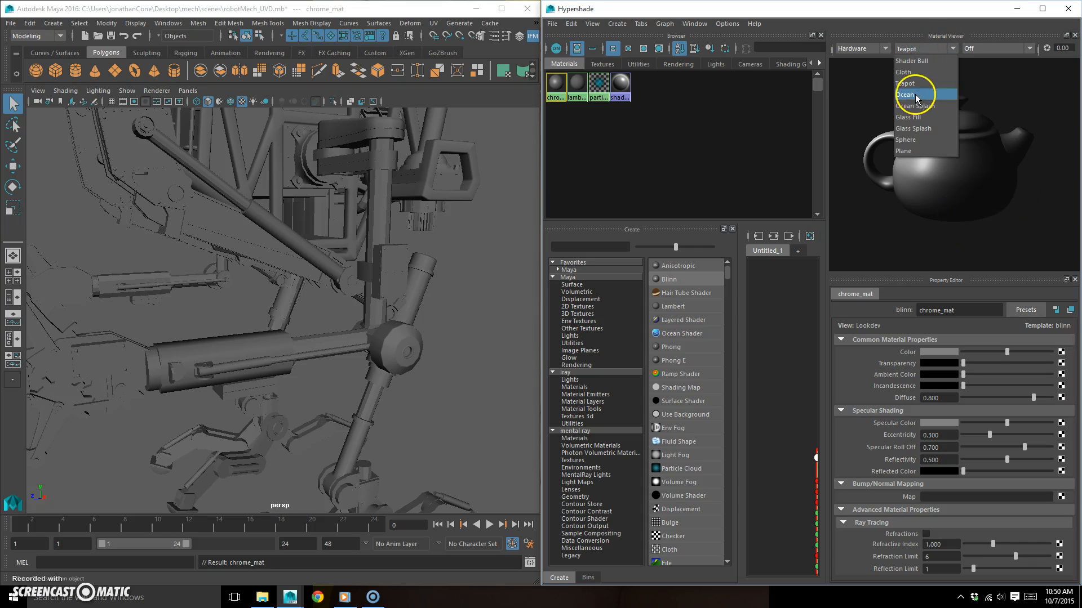
click(924, 62)
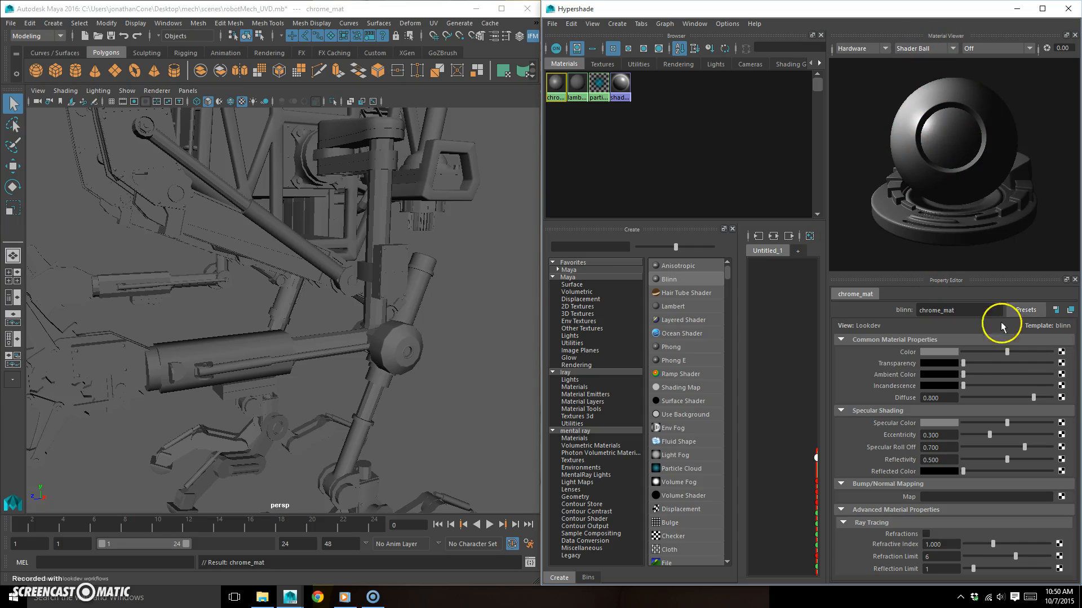
- Try an orange-red specular color on chrome_mat with hue 13.846, saturation 1.000 and value 0.729
drag(1008, 424, 1026, 426)
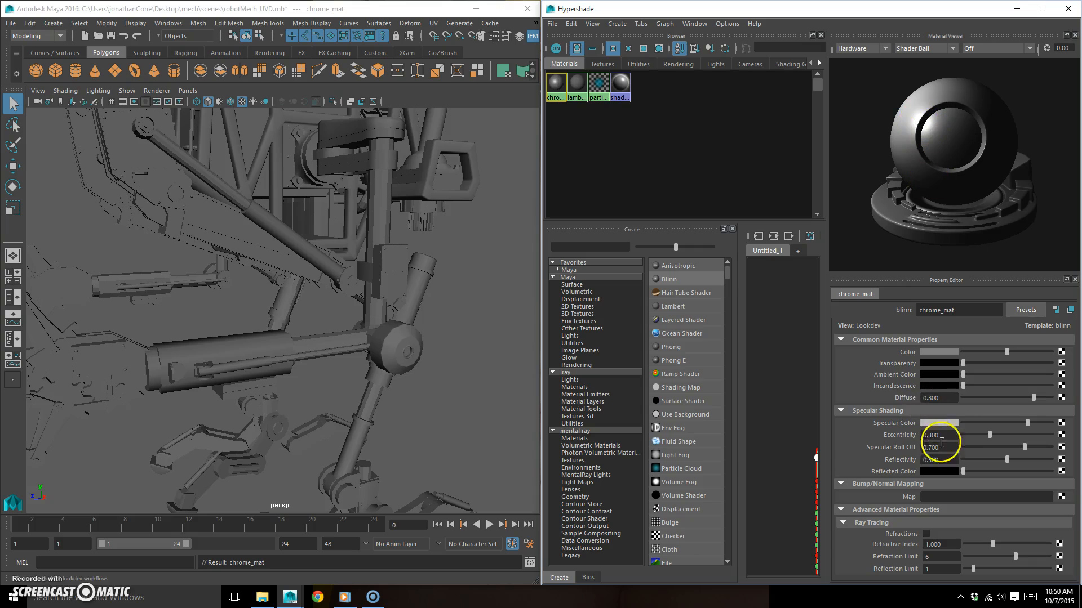
click(937, 422)
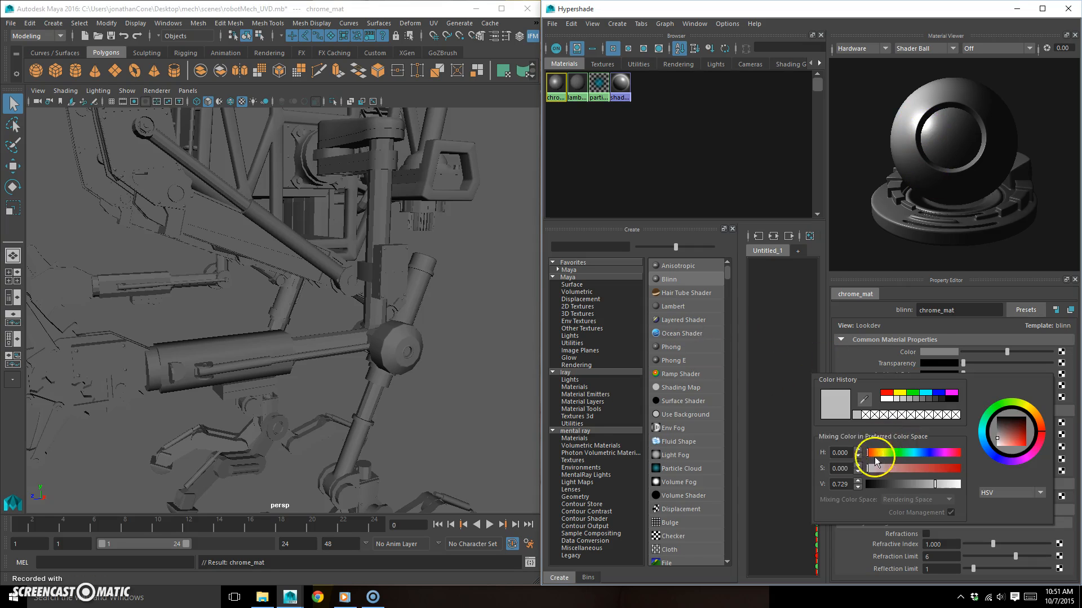
drag(882, 457, 874, 455)
drag(941, 468, 960, 464)
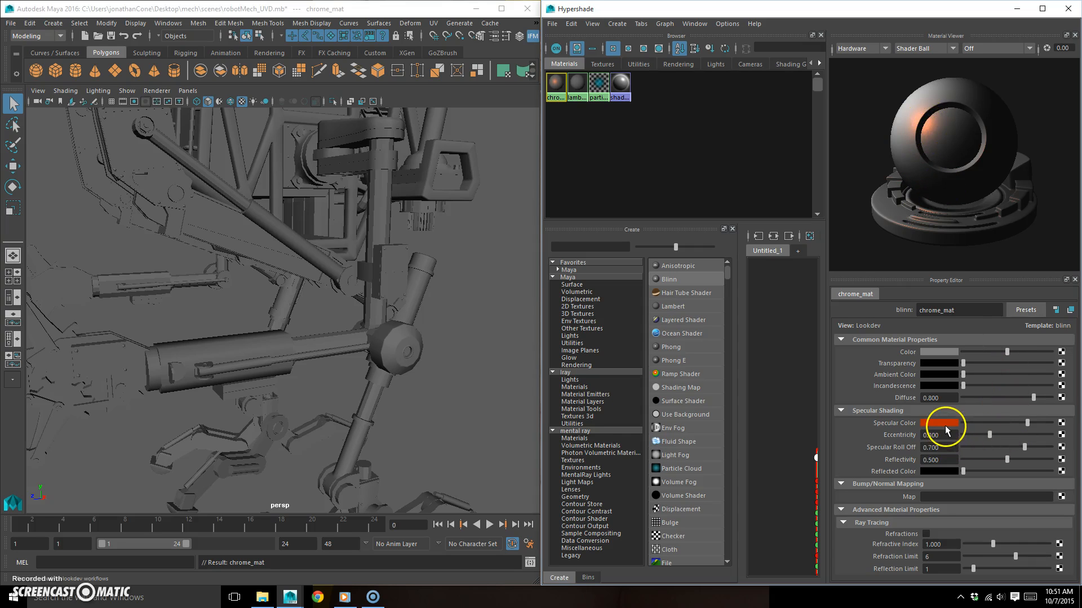
- Set chrome_mat's specular shading to a white specular color, eccentricity 0.032, specular roll off 0.755 and reflectivity 0.774
click(951, 424)
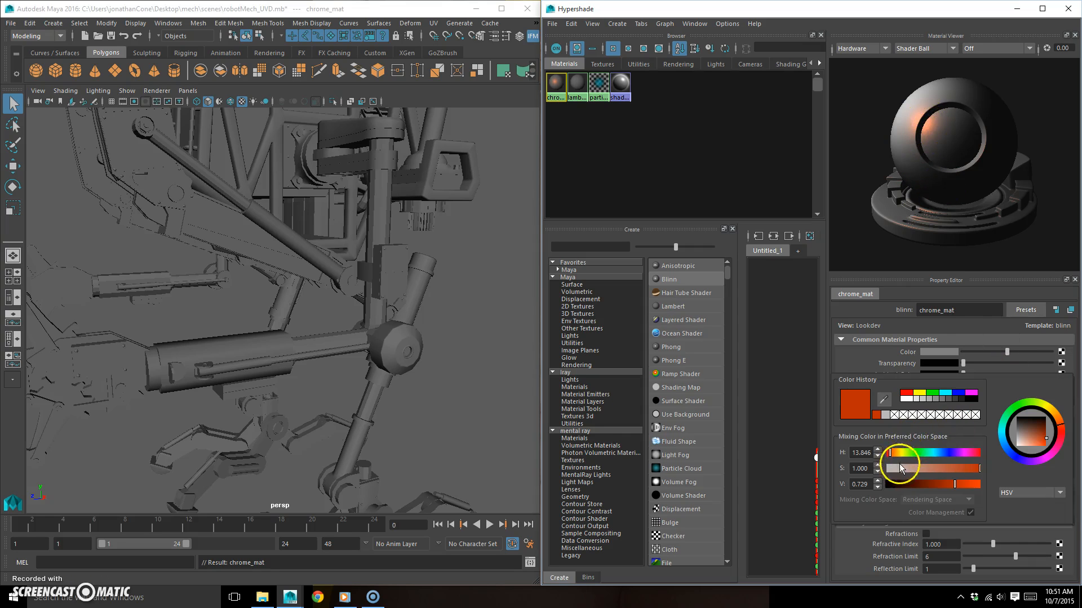
click(906, 399)
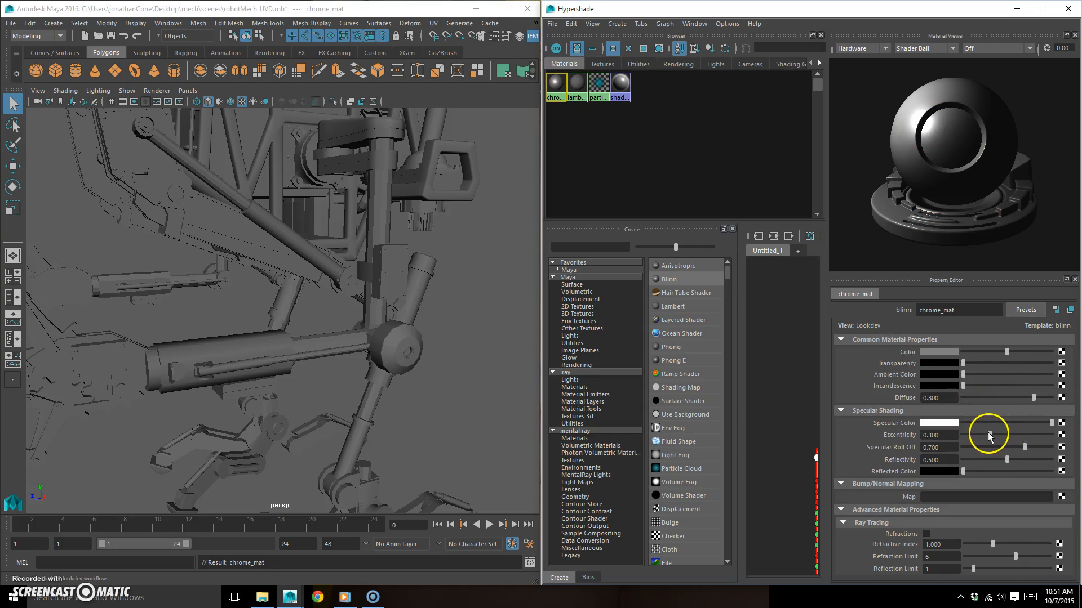
mouse_move(990, 436)
mouse_down()
mouse_move(1010, 435)
mouse_move(969, 435)
mouse_up()
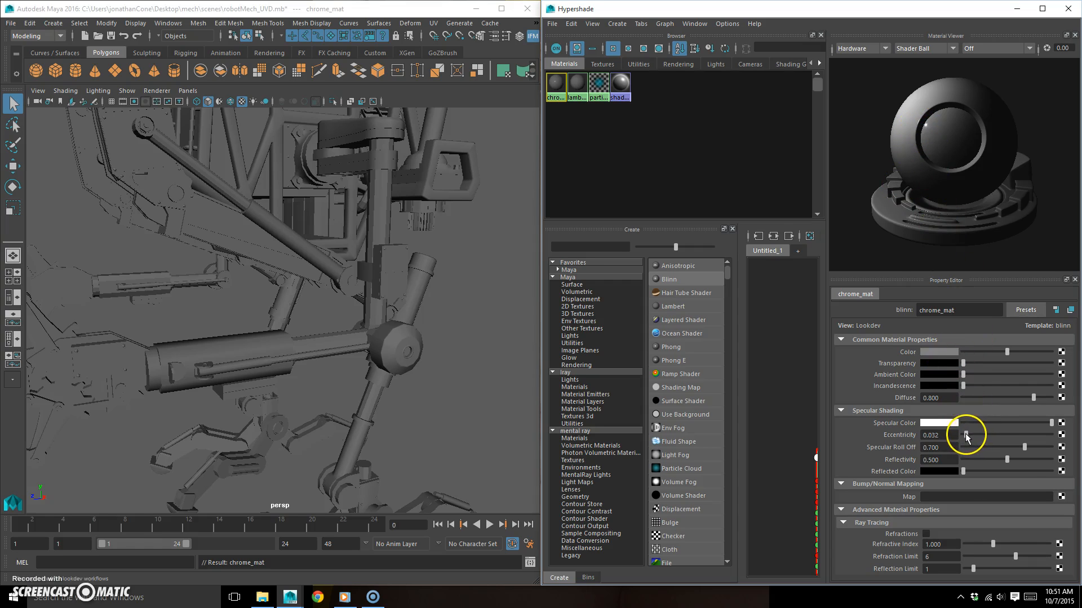
mouse_move(1024, 447)
mouse_down()
mouse_move(1039, 447)
mouse_move(999, 445)
mouse_move(1042, 444)
mouse_up()
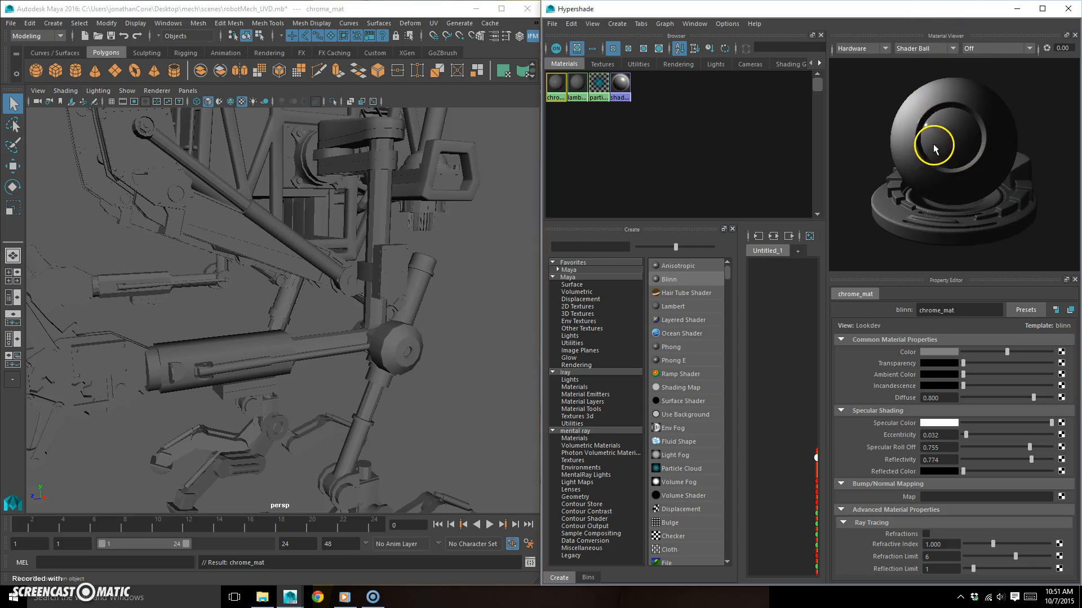
- Assign chrome_mat to the inner rods of the lower arm and the upright tube joining it at the elbow
alt+drag(401, 304, 355, 354)
click(361, 357)
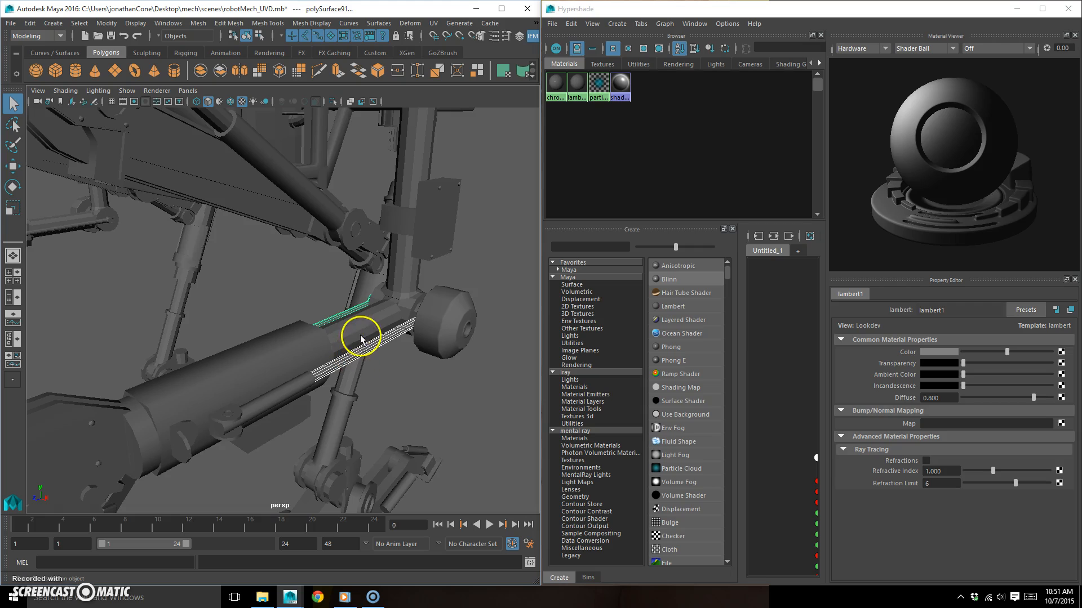
click(369, 348)
alt+middle_drag(399, 309, 416, 284)
shift+click(384, 296)
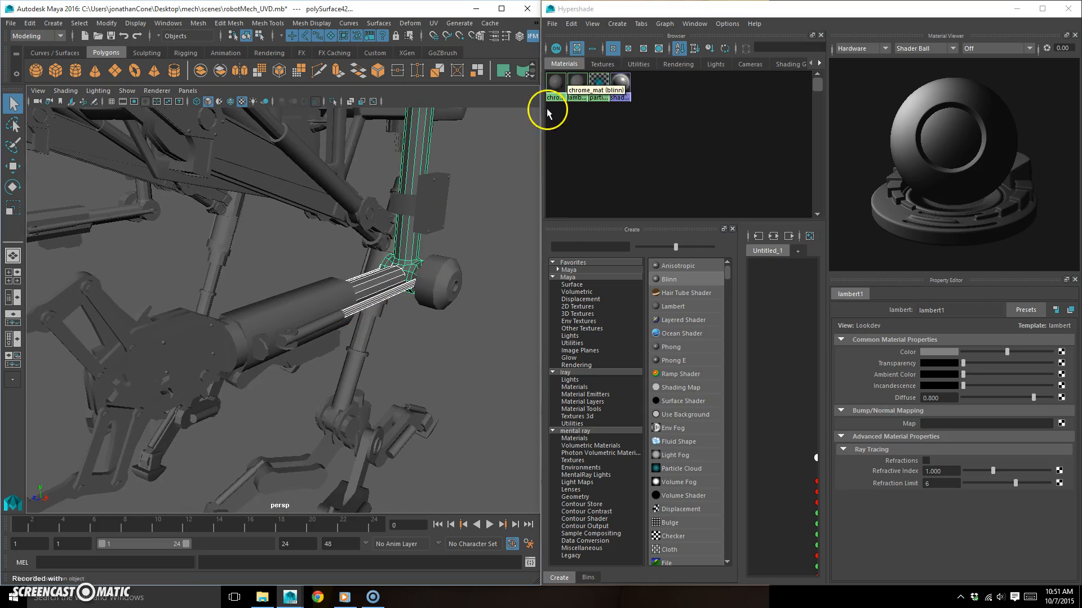
right_drag(555, 87, 552, 57)
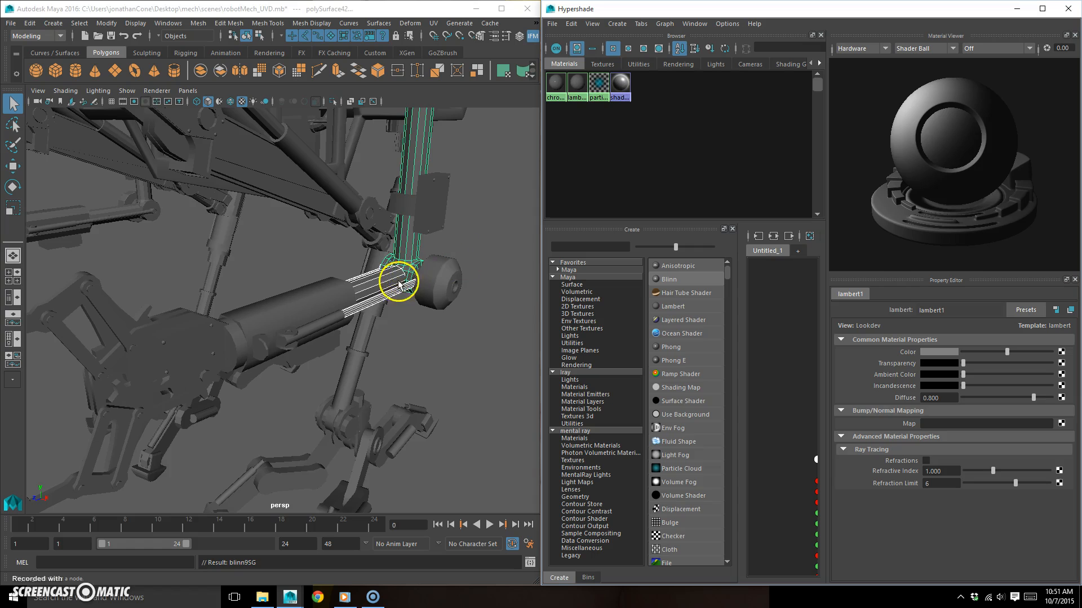
- Set the normal angle of the chrome arm rods and the upright tube to 60
mouse_move(413, 338)
alt+mouse_down()
mouse_move(394, 382)
mouse_move(374, 326)
mouse_move(393, 380)
mouse_move(378, 363)
mouse_move(397, 349)
alt+mouse_up()
click(397, 328)
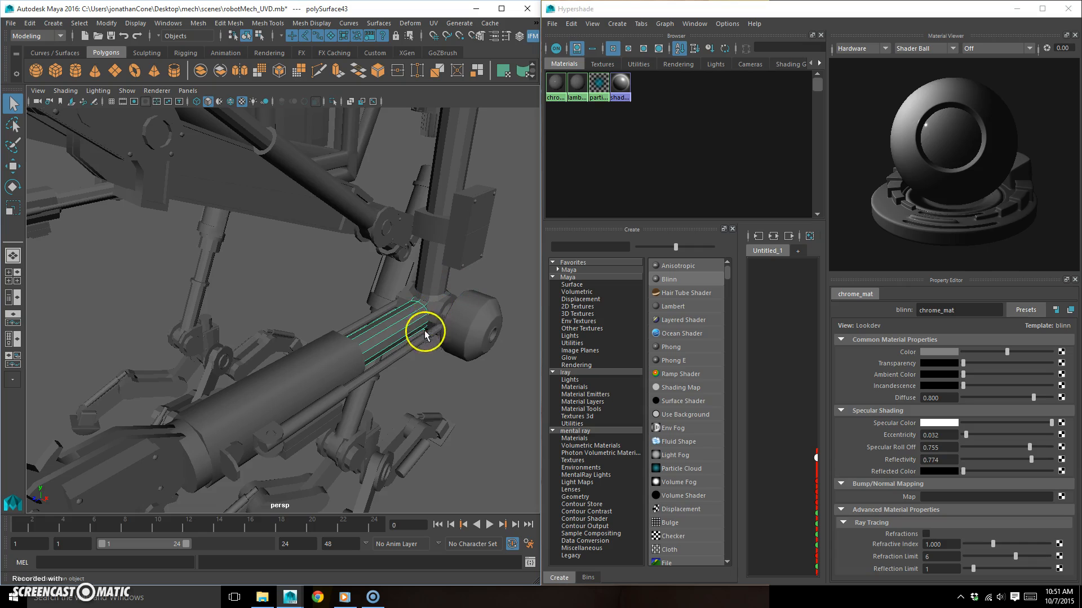
shift+click(442, 240)
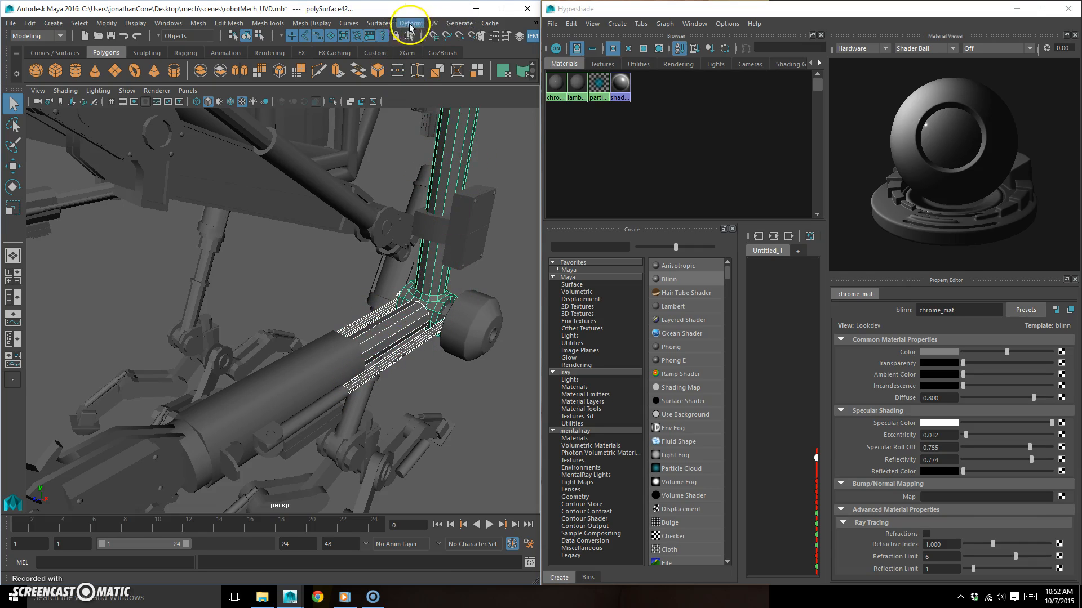
click(311, 23)
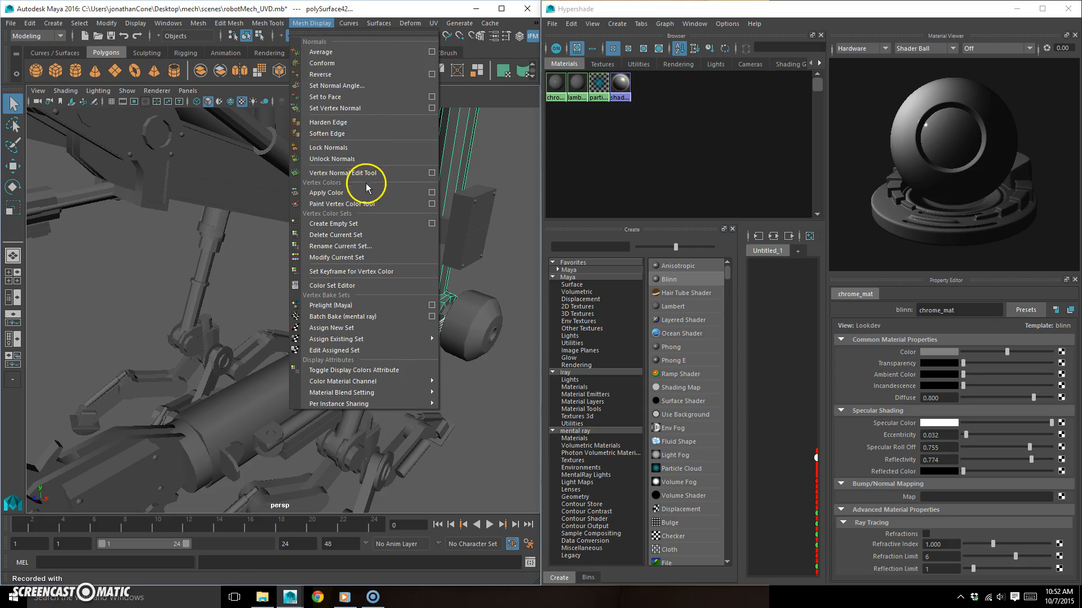
click(362, 89)
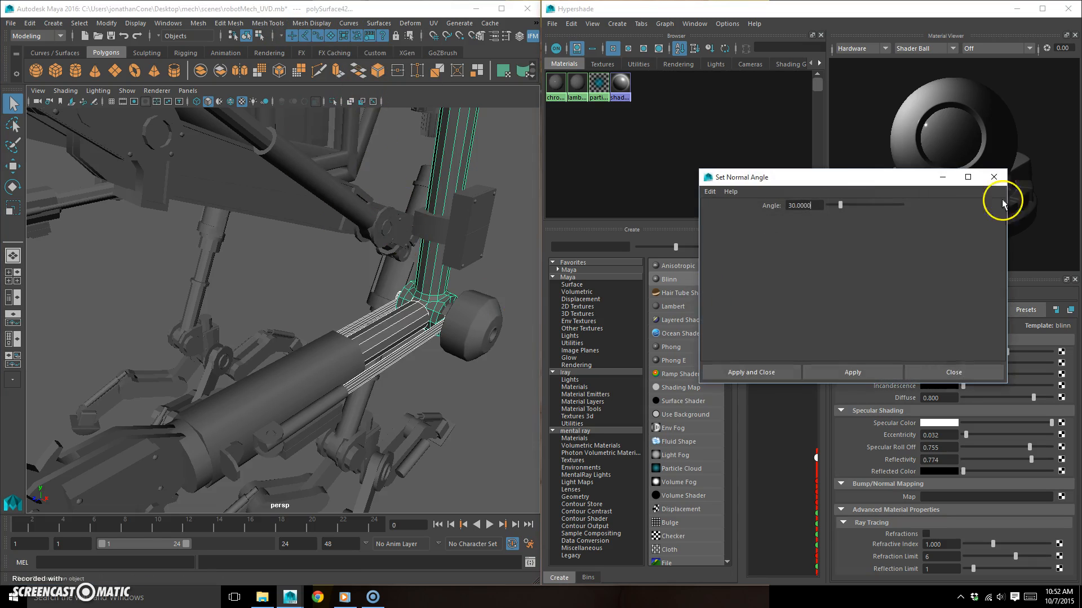
drag(857, 172, 477, 177)
drag(138, 109, 60, 121)
text(60)
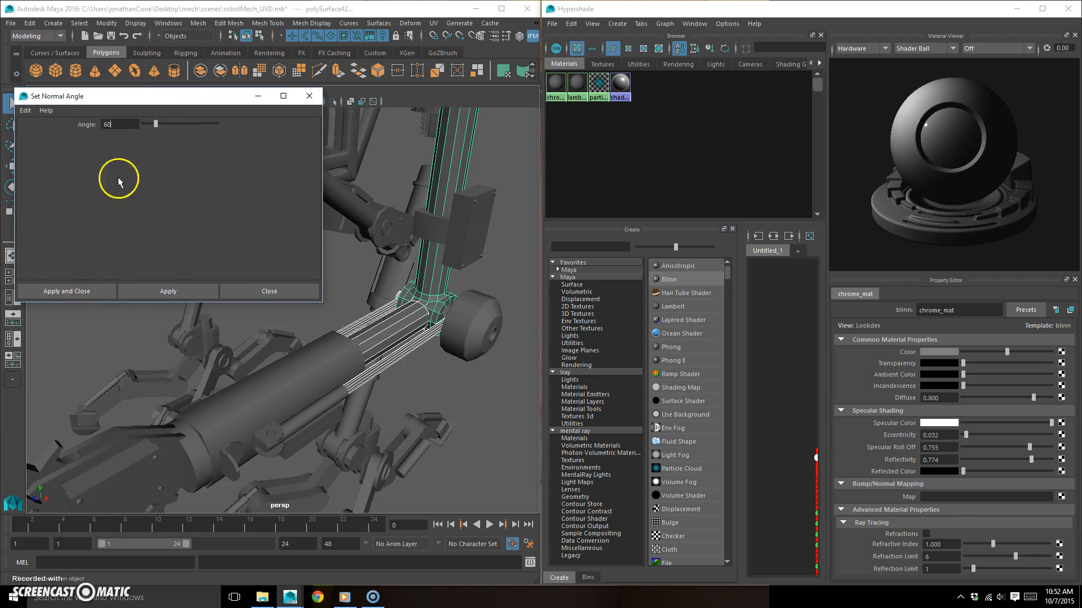
click(192, 290)
click(481, 369)
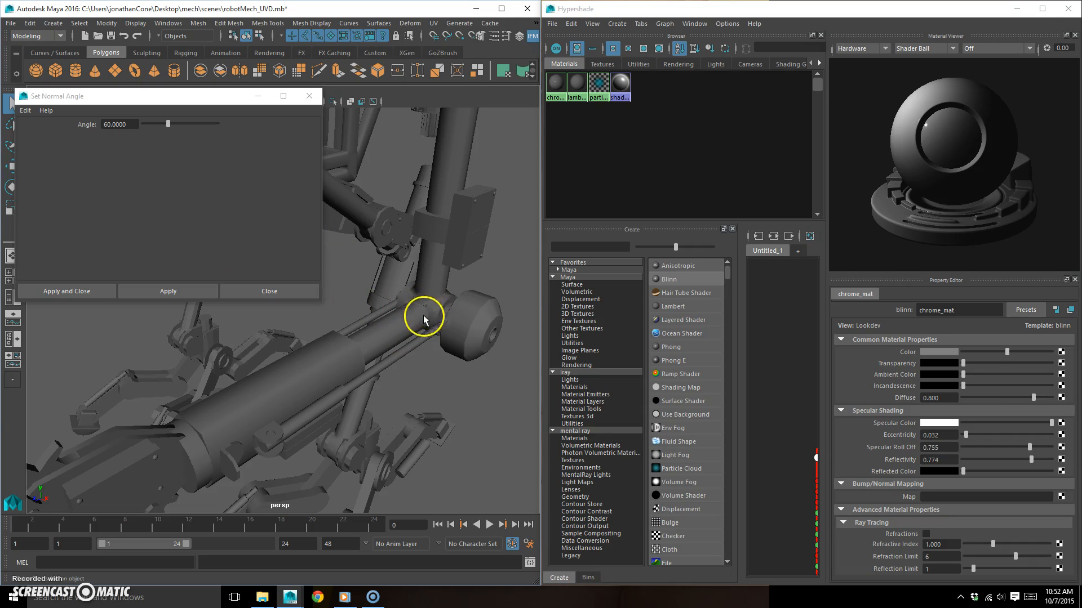
click(309, 96)
click(145, 91)
click(174, 111)
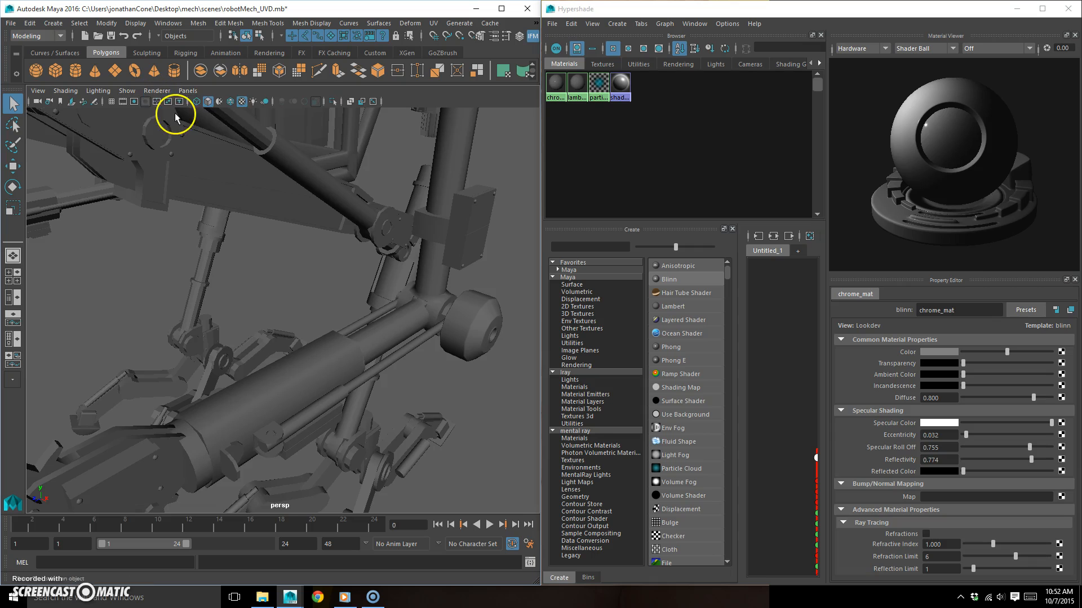
- Assign chrome_mat to the piston rod with the round end joint beneath the mech's body
alt+drag(419, 369, 234, 357)
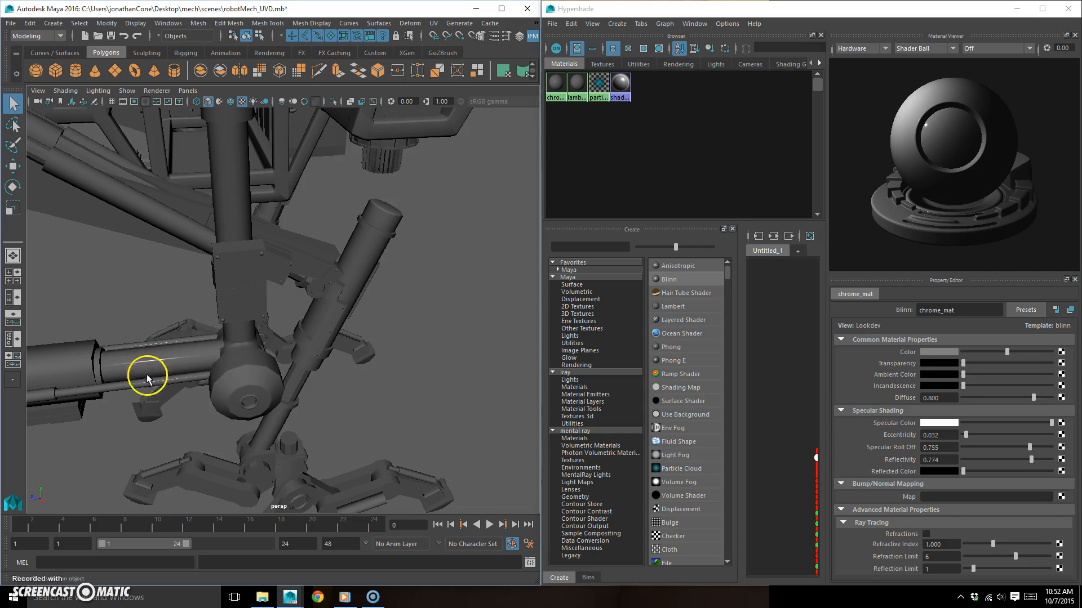
alt+middle_drag(207, 381, 304, 379)
alt+drag(230, 374, 338, 307)
click(275, 347)
key(f)
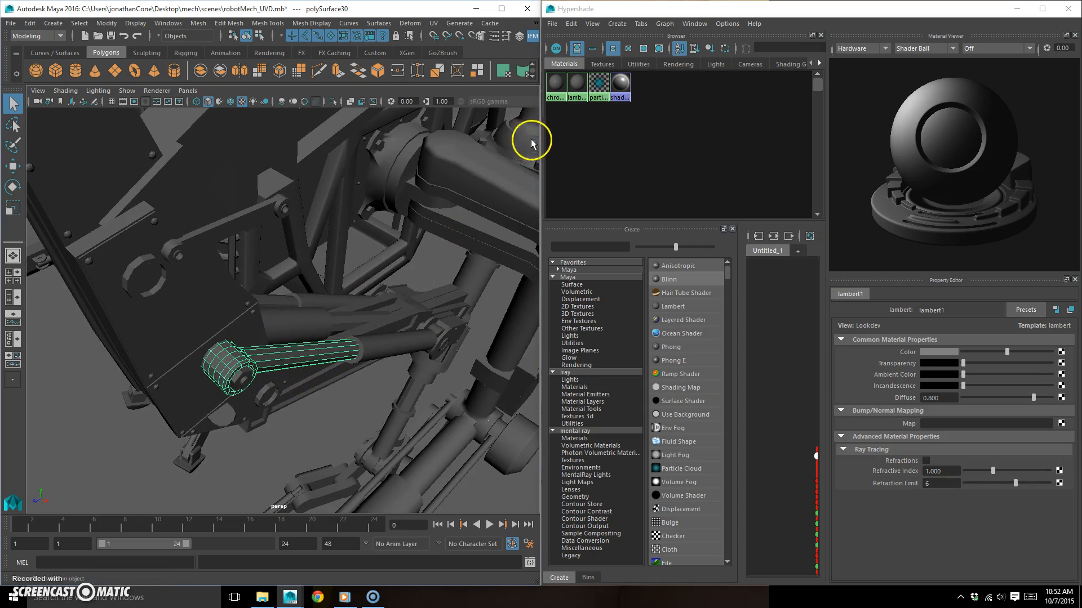
right_click(555, 83)
click(546, 51)
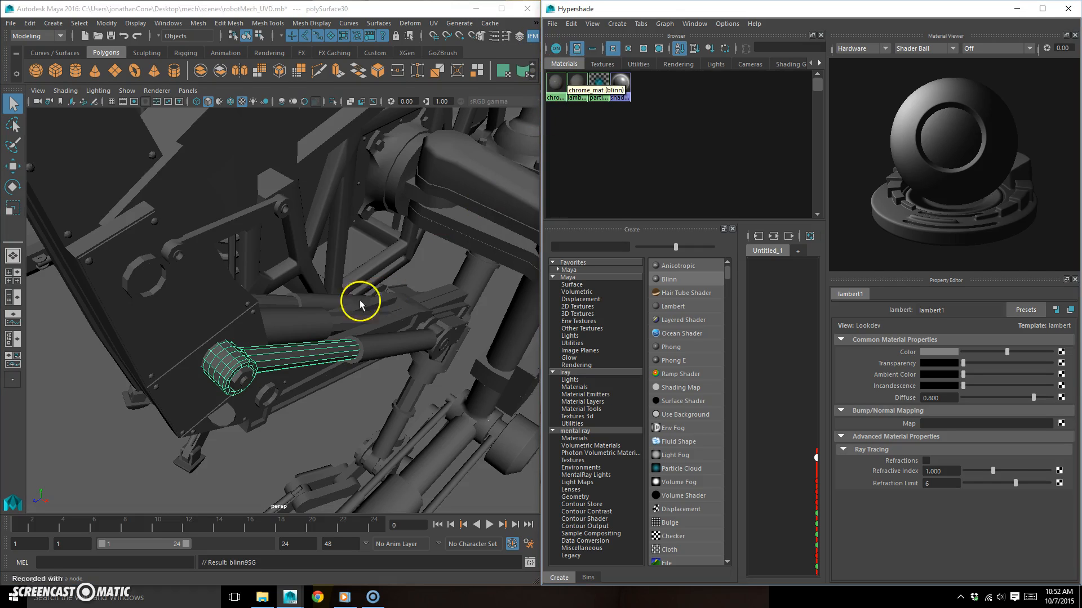
- Assign chrome_mat to the ribbed cylinder just above the piston rod beneath the body
alt+drag(289, 357, 495, 214)
middle_drag(557, 87, 498, 148)
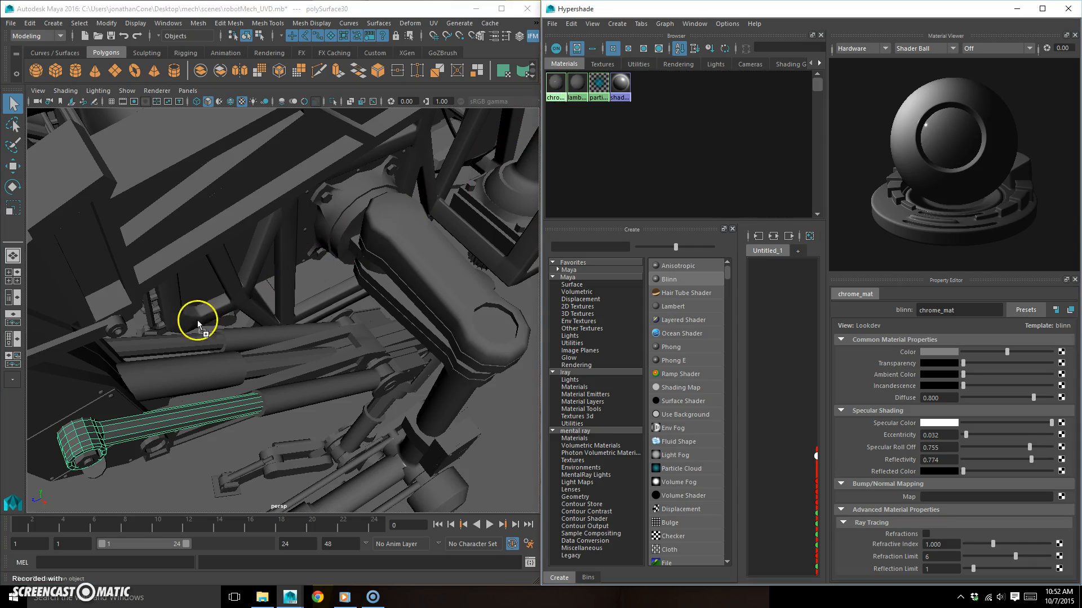
middle_drag(161, 343, 160, 343)
click(160, 344)
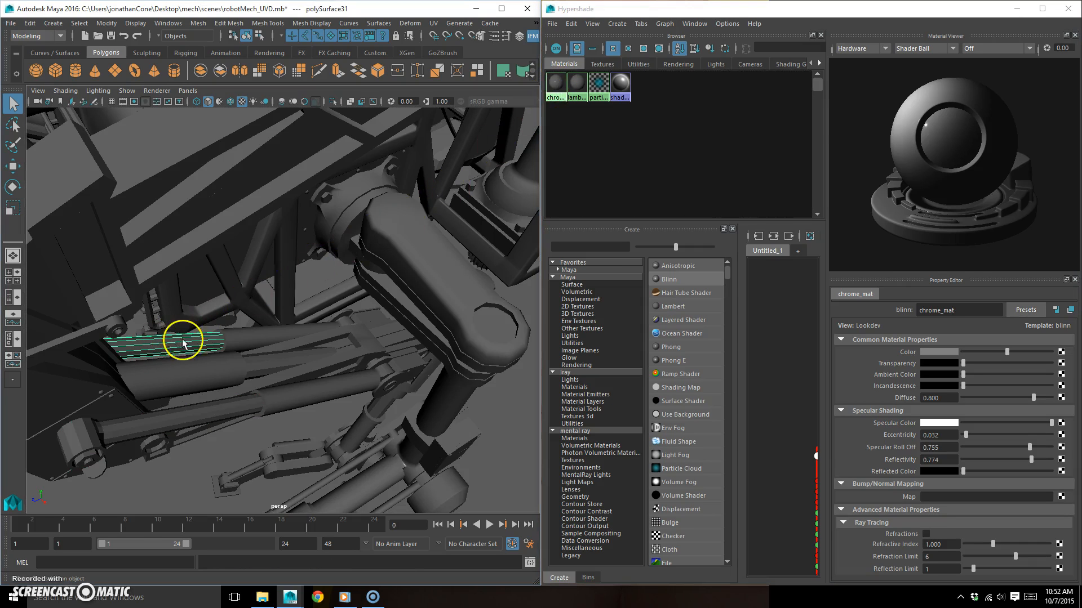
- Try a bright red color on lambert1, and then return it to neutral gray
click(271, 360)
mouse_move(314, 328)
alt+mouse_down()
mouse_move(303, 314)
mouse_move(314, 310)
alt+mouse_up()
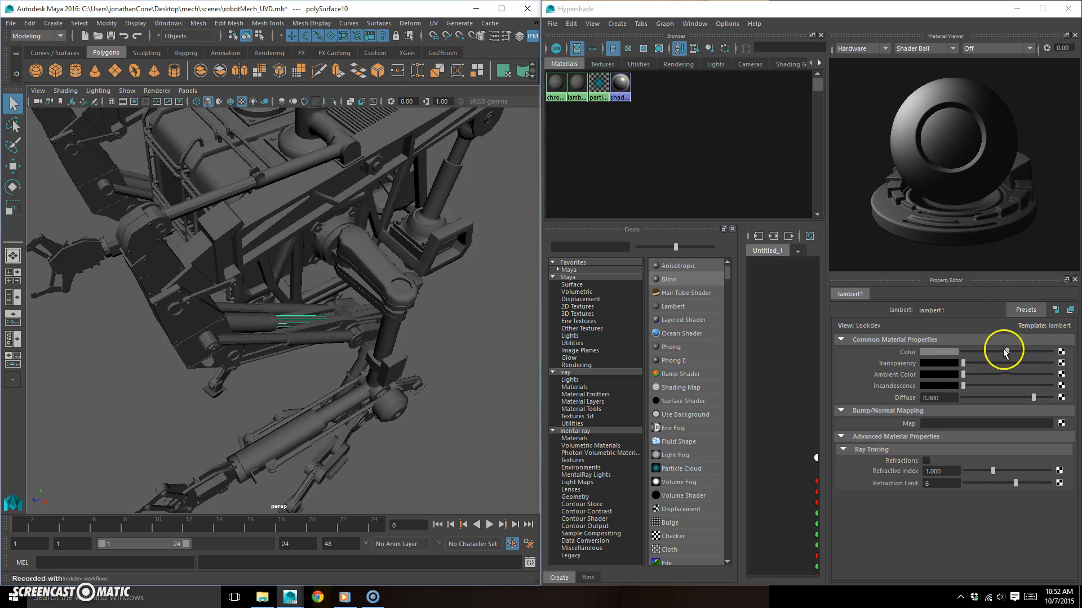
click(939, 351)
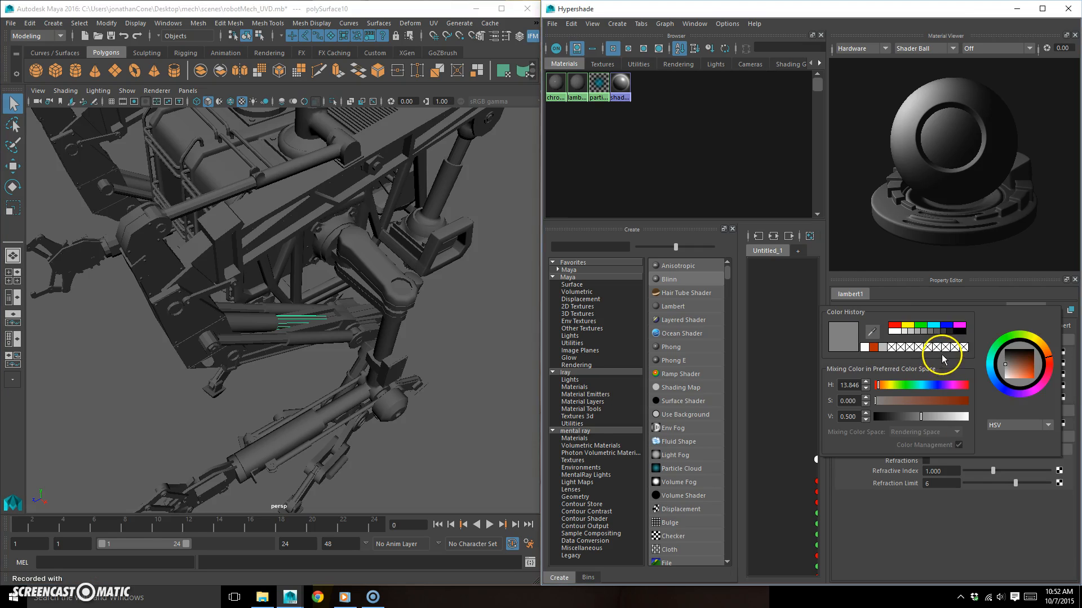
click(893, 326)
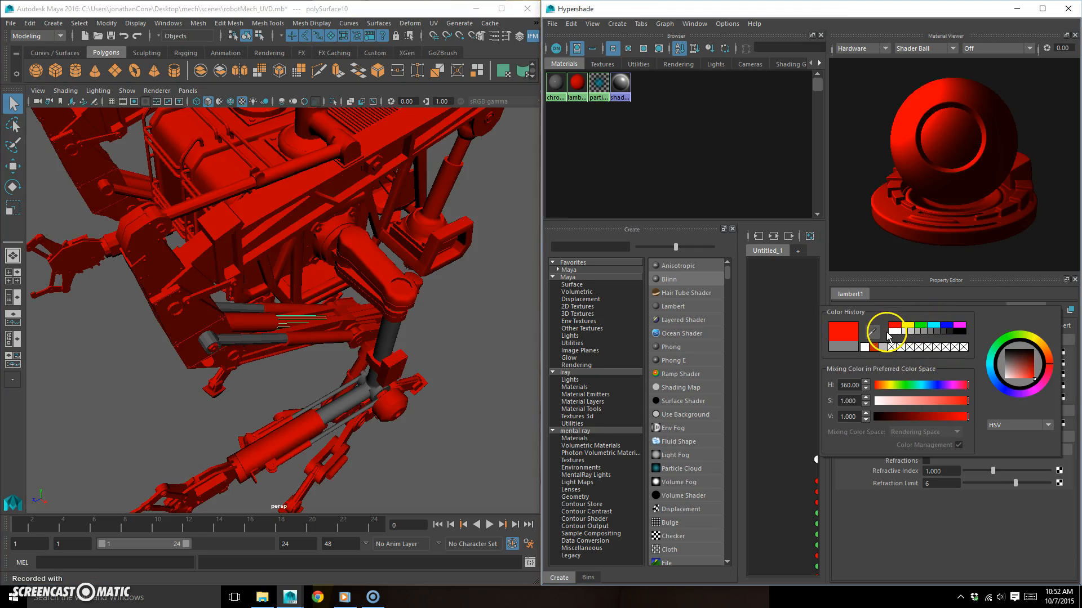
click(621, 134)
key(ctrl+z)
key(ctrl+z)
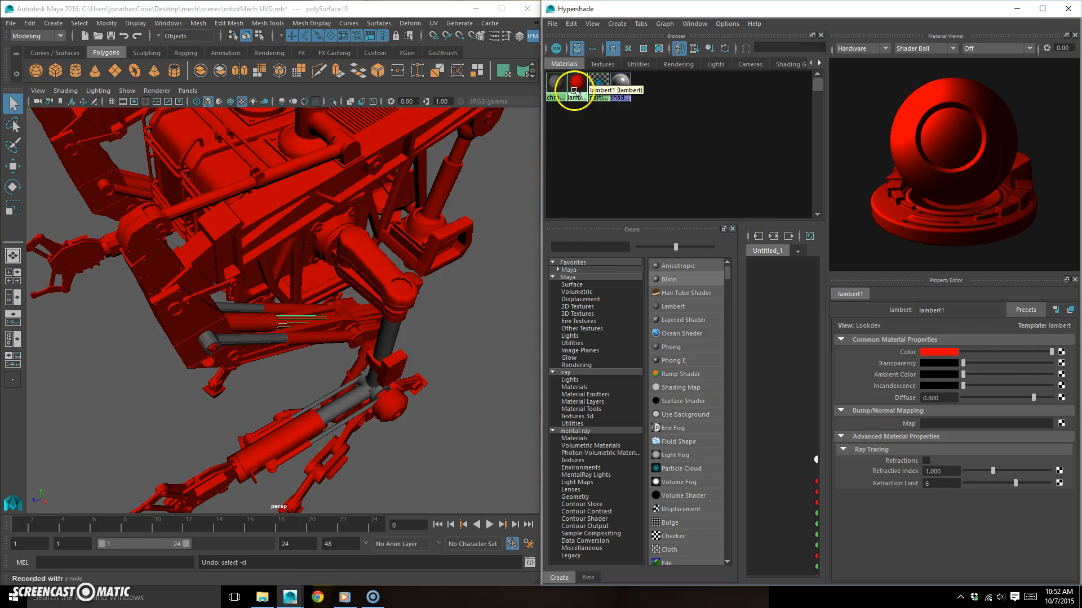
click(1008, 352)
click(940, 352)
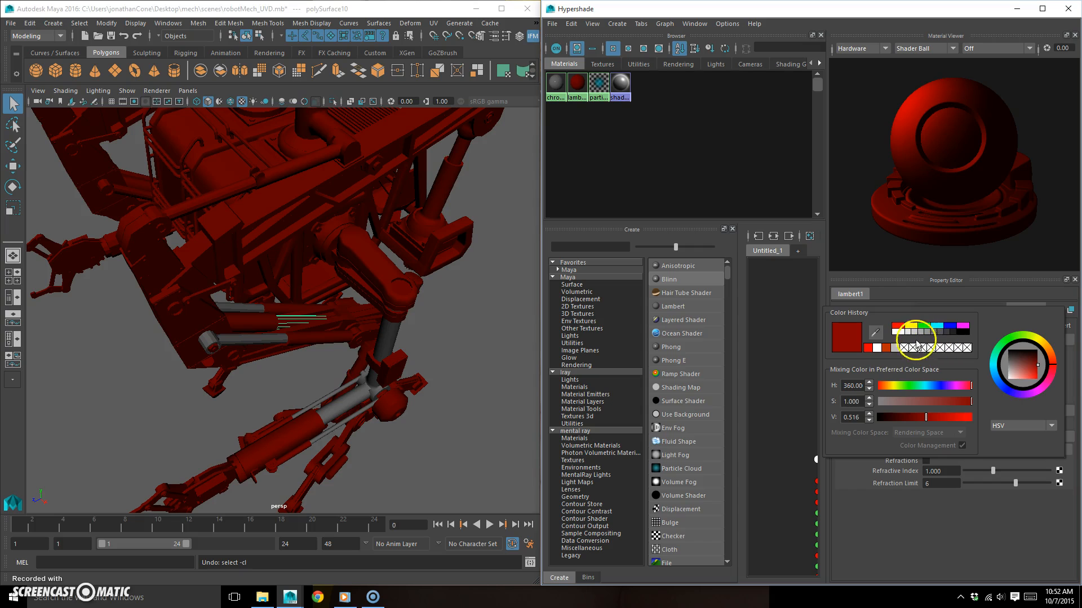
click(934, 335)
- Set chrome_mat's color to bright red so the parts using it stand out on the mech
click(556, 85)
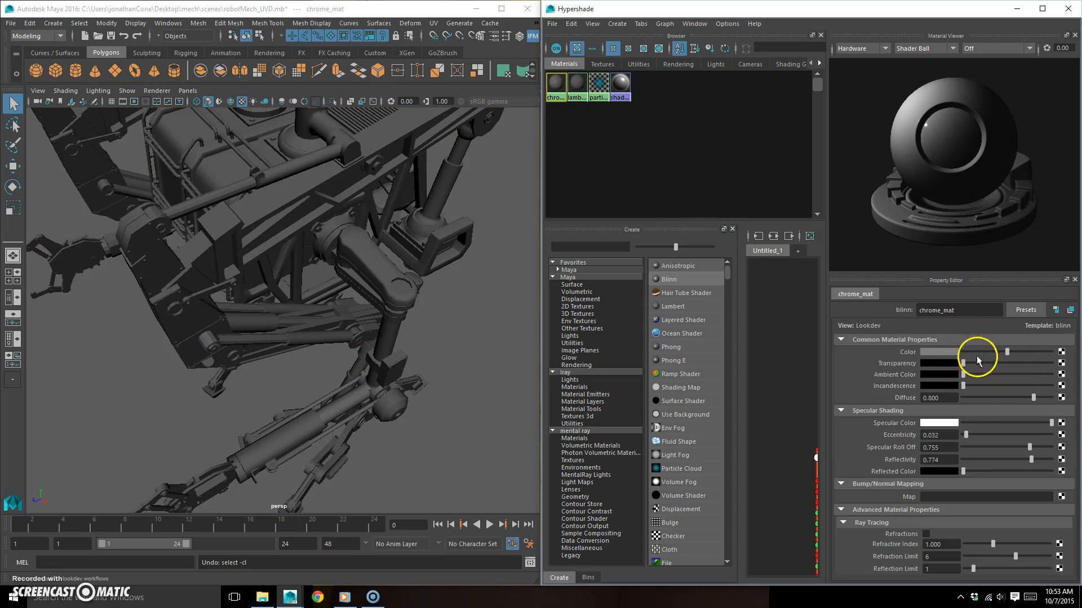
click(938, 353)
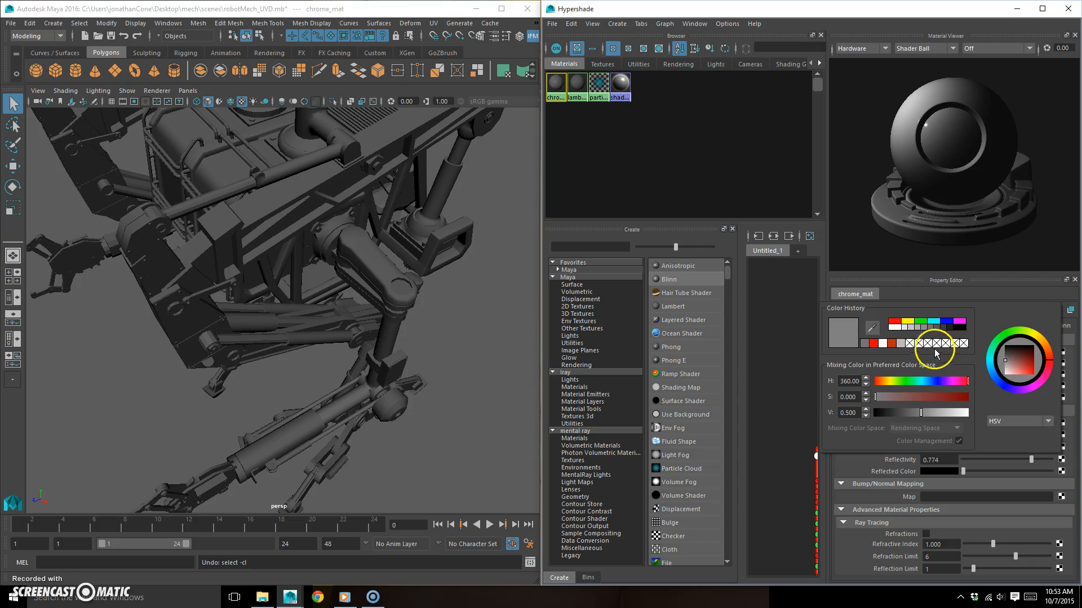
click(864, 333)
alt+drag(444, 353, 447, 338)
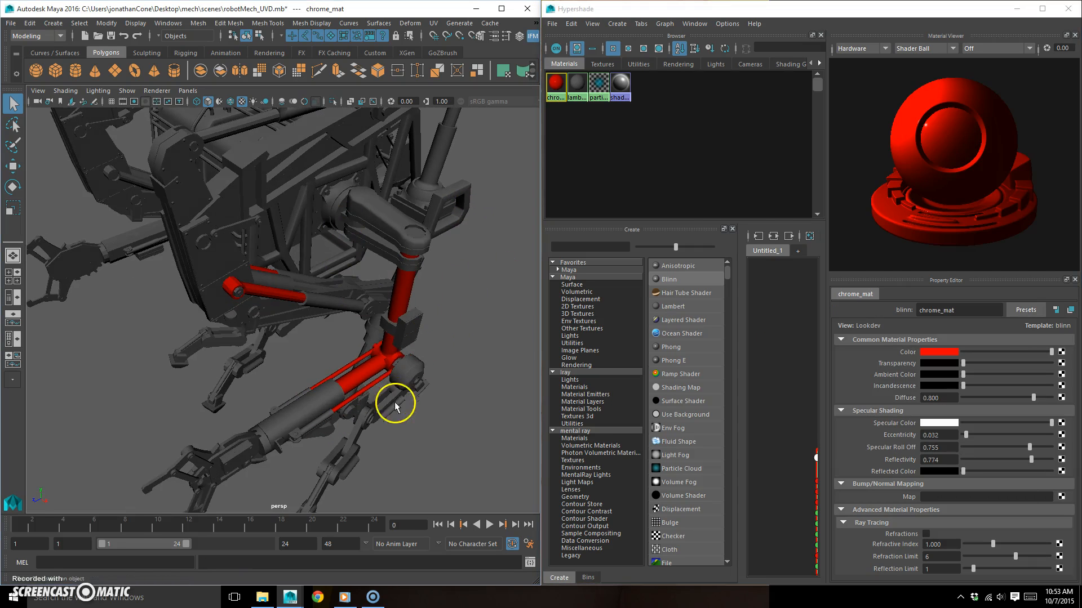
- Assign chrome_mat to the inner piston sections of both nearby legs, just above the feet
alt+drag(415, 391, 367, 334)
click(369, 309)
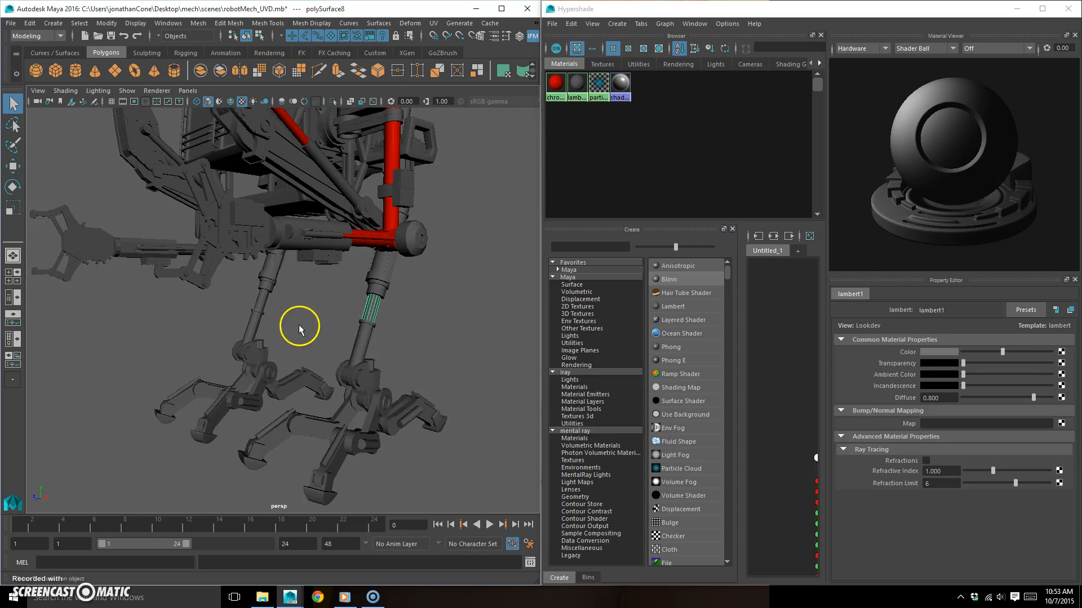
alt+drag(297, 323, 336, 330)
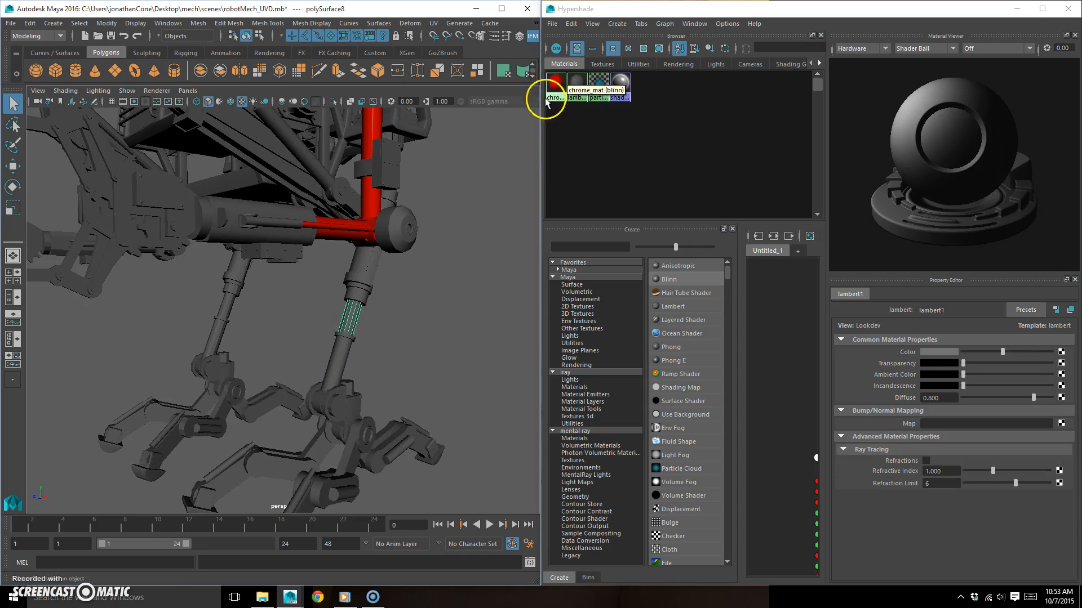
middle_drag(559, 86, 472, 164)
middle_drag(354, 335, 354, 334)
middle_drag(555, 84, 224, 316)
alt+drag(394, 313, 201, 302)
alt+middle_drag(202, 302, 275, 286)
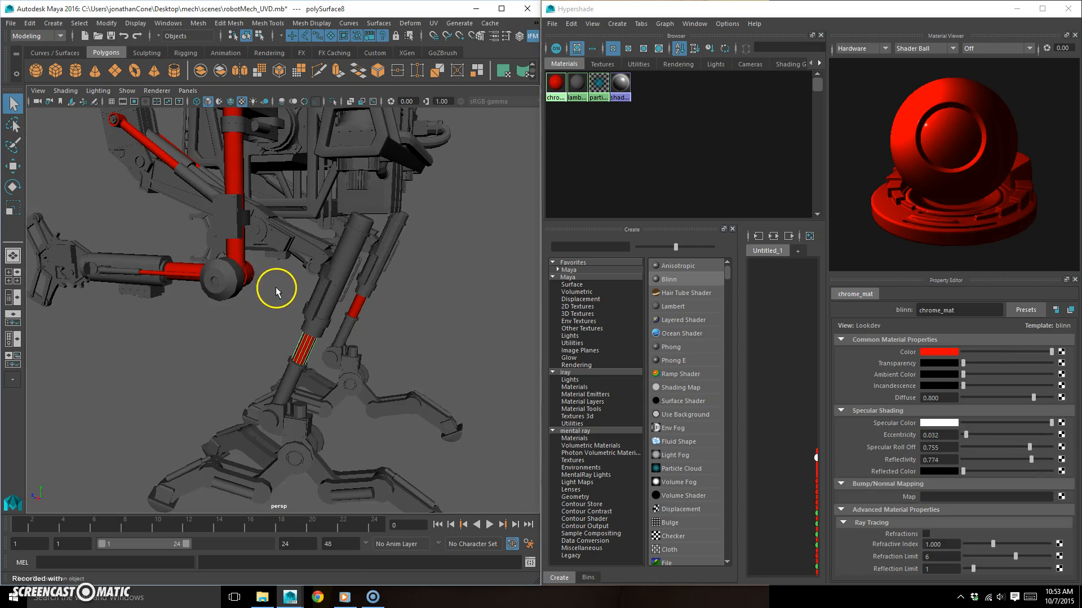
- Assign the existing chrome_mat material to the matching piston rod on the opposite side of the mech
click(340, 247)
alt+drag(352, 276, 394, 285)
alt+middle_drag(394, 285, 396, 232)
alt+drag(409, 231, 302, 252)
alt+middle_drag(302, 252, 443, 302)
alt+drag(443, 302, 357, 271)
alt+middle_drag(357, 271, 357, 290)
alt+drag(357, 289, 420, 301)
click(442, 282)
alt+middle_drag(451, 281, 347, 273)
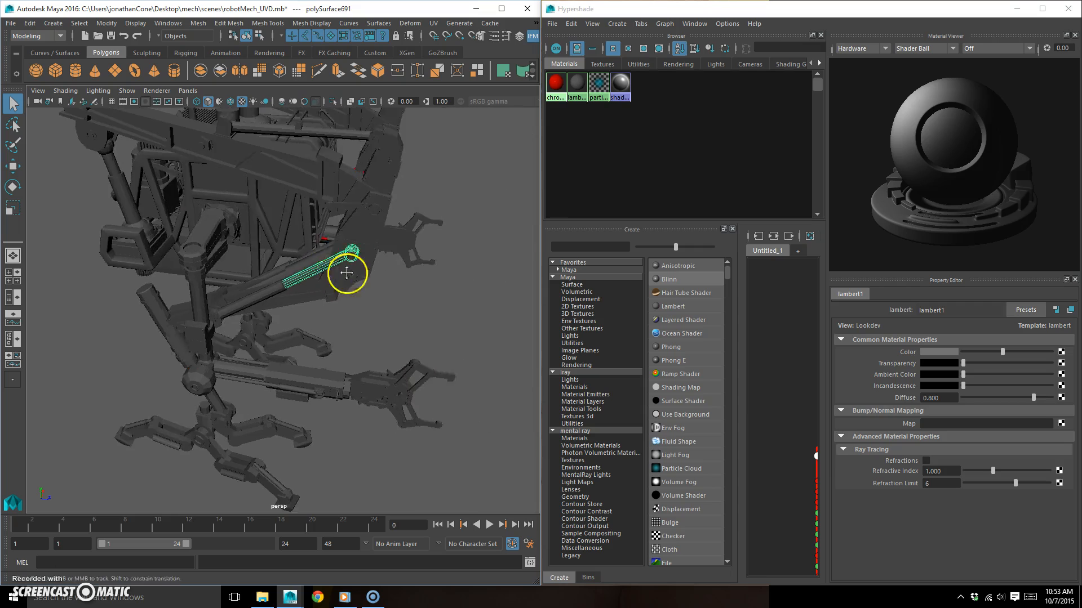
alt+drag(347, 273, 357, 265)
right_click(341, 242)
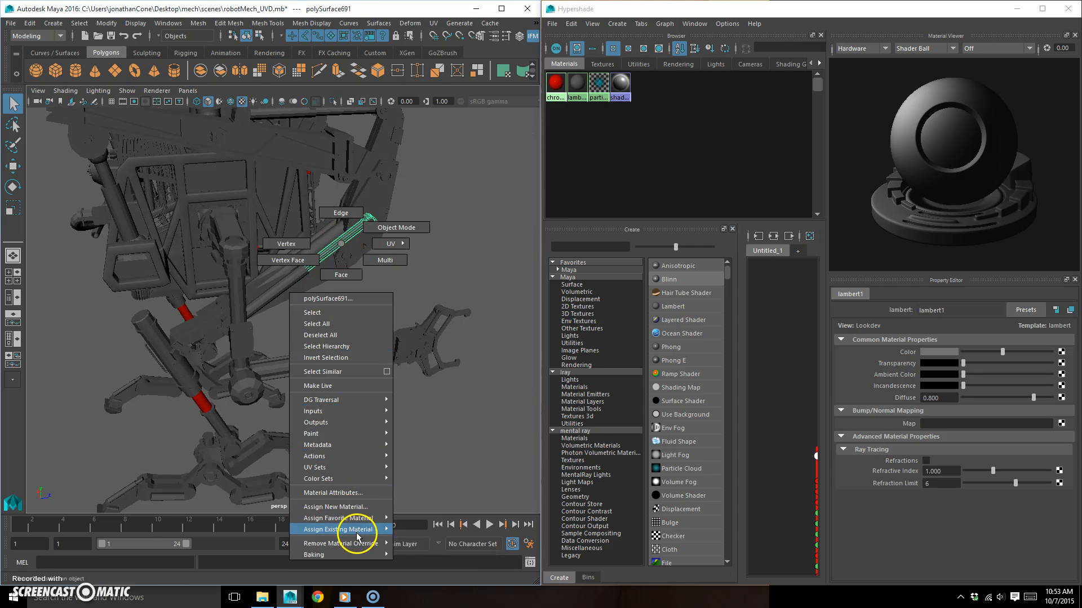
mouse_move(354, 530)
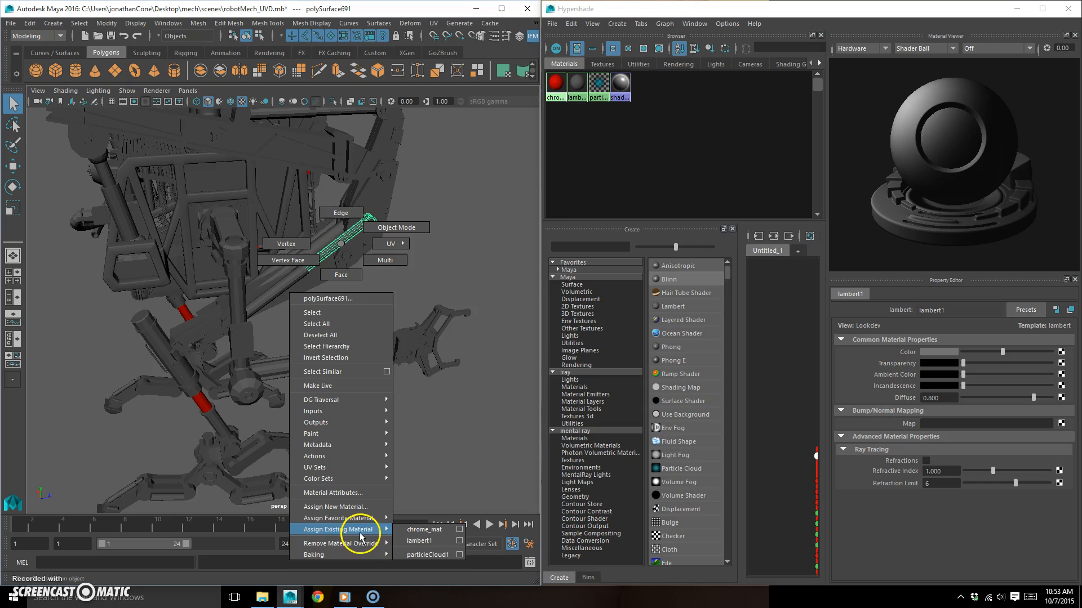
click(427, 530)
click(427, 246)
alt+drag(427, 246, 455, 268)
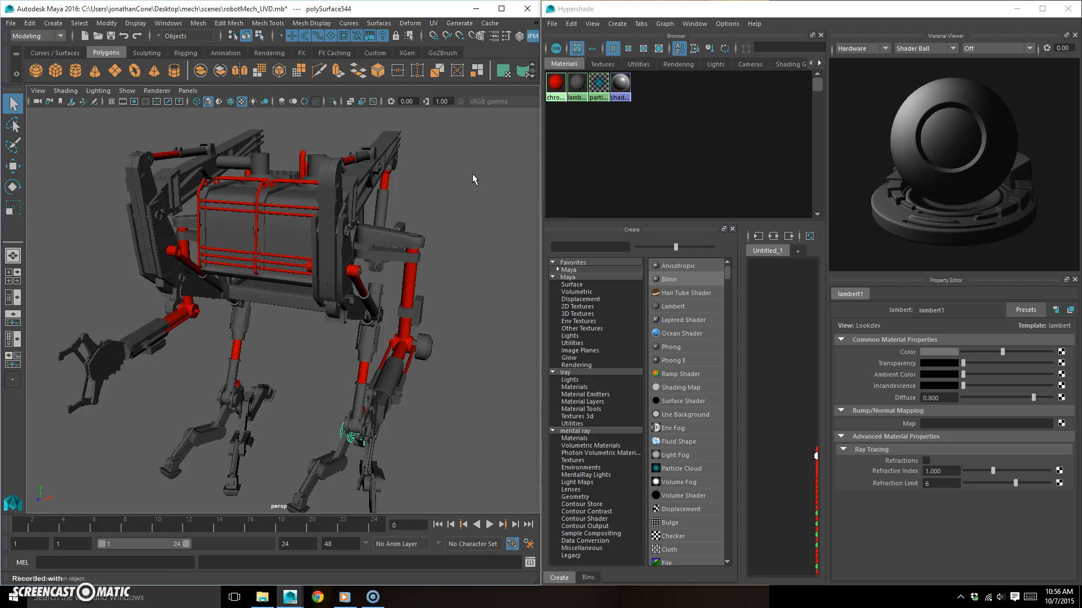
- Create another Blinn material and name it paintedSteel01_mat
alt+drag(265, 285, 353, 342)
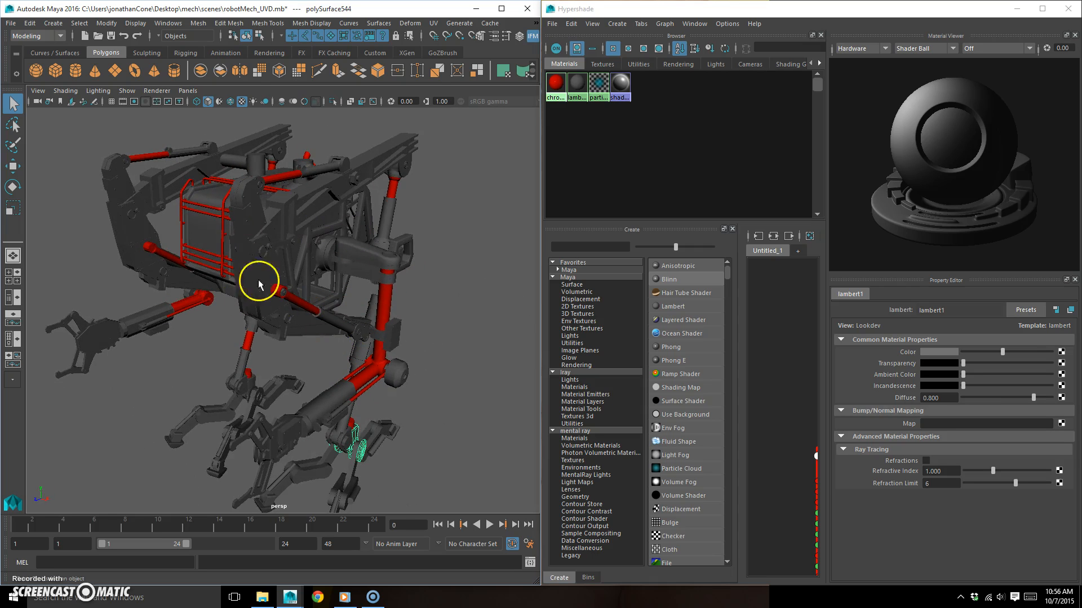
click(632, 150)
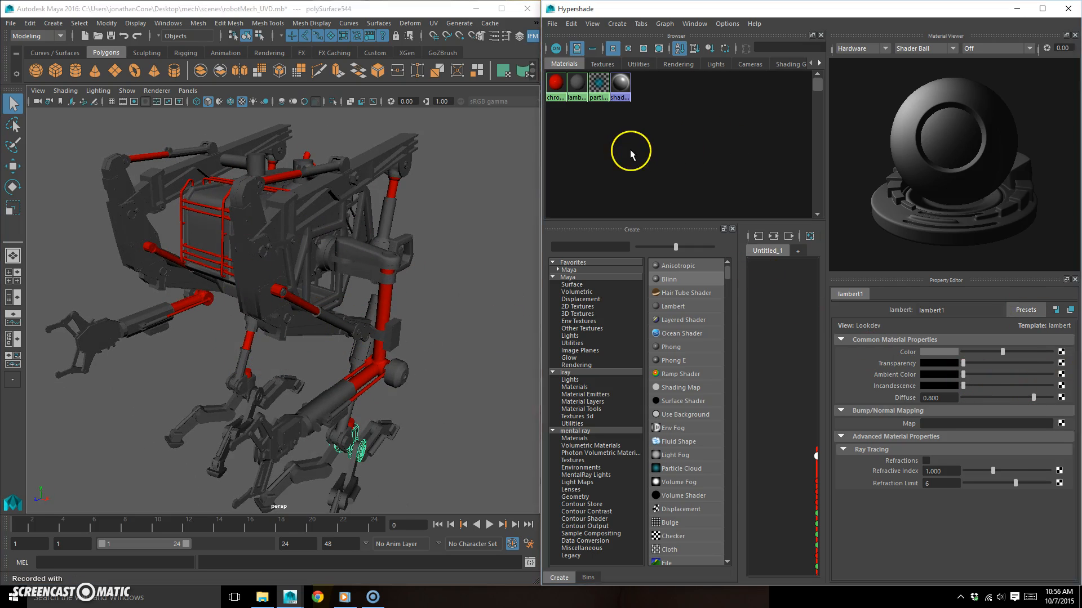
click(675, 279)
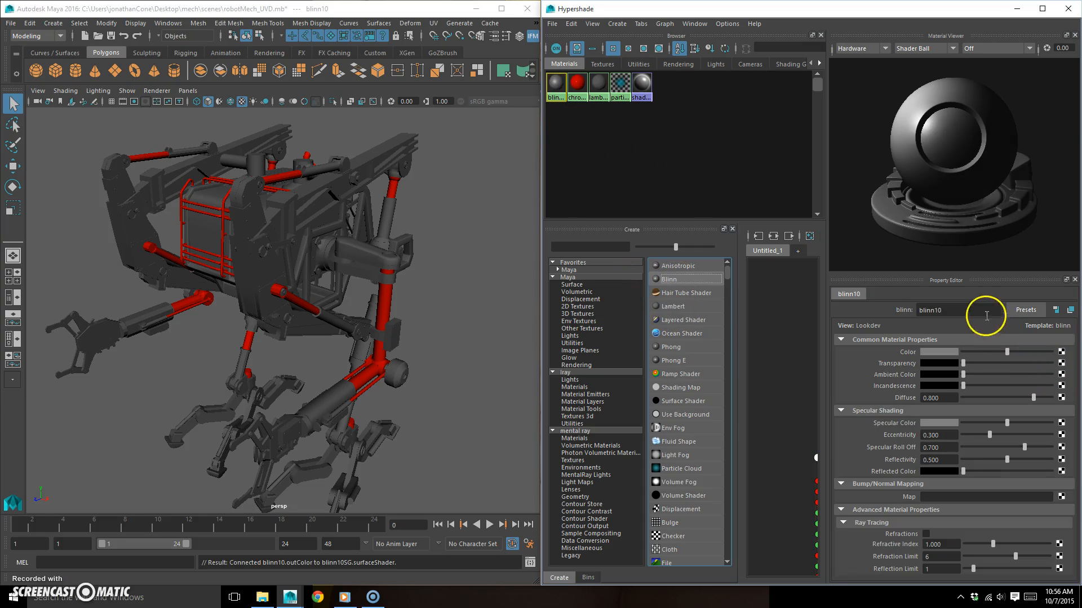
click(971, 310)
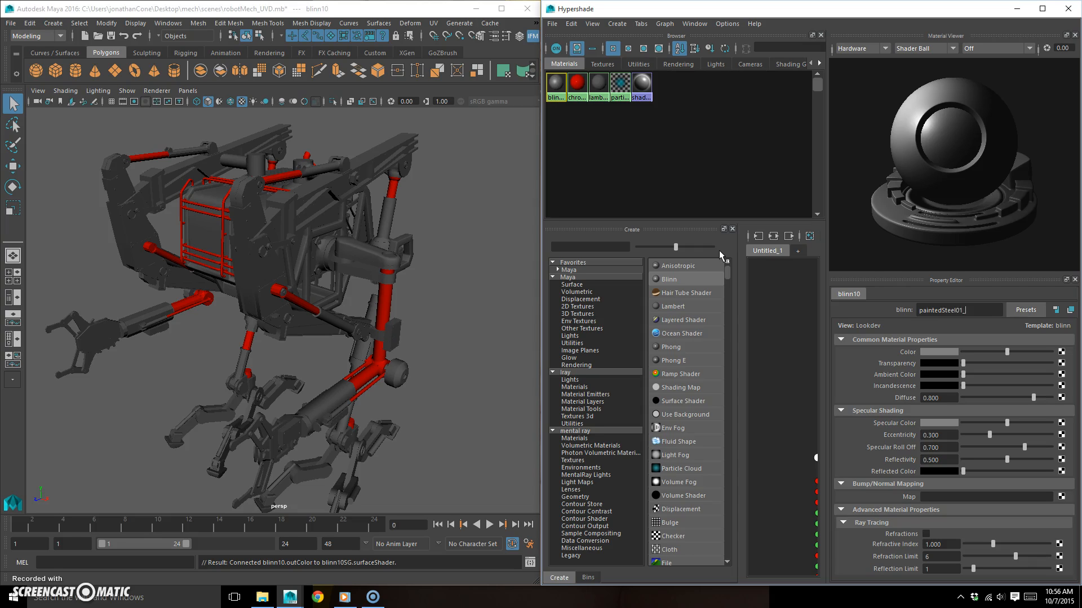
key(Return)
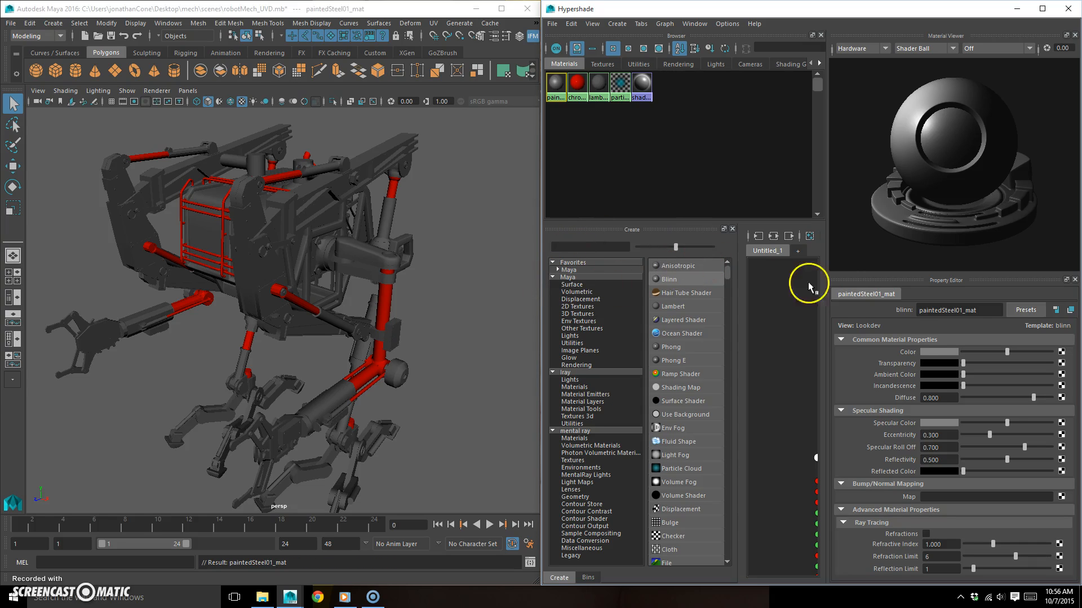
- Reduce paintedSteel01_mat's shine with reflectivity 0, eccentricity 0.697, specular roll off 0.387 and a near-black specular color
drag(1010, 462, 956, 464)
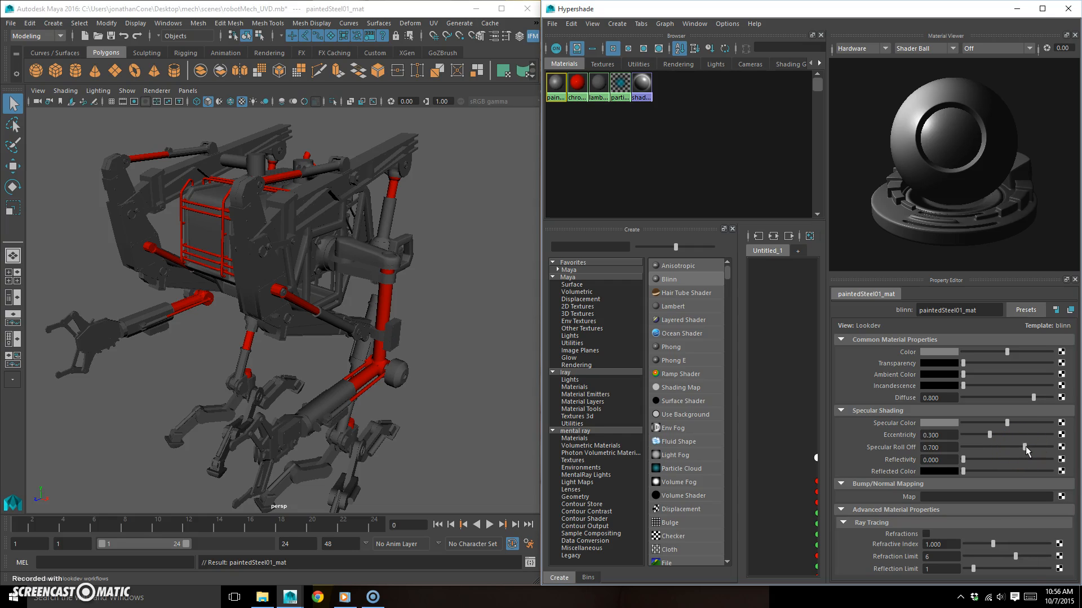
drag(1026, 447, 973, 427)
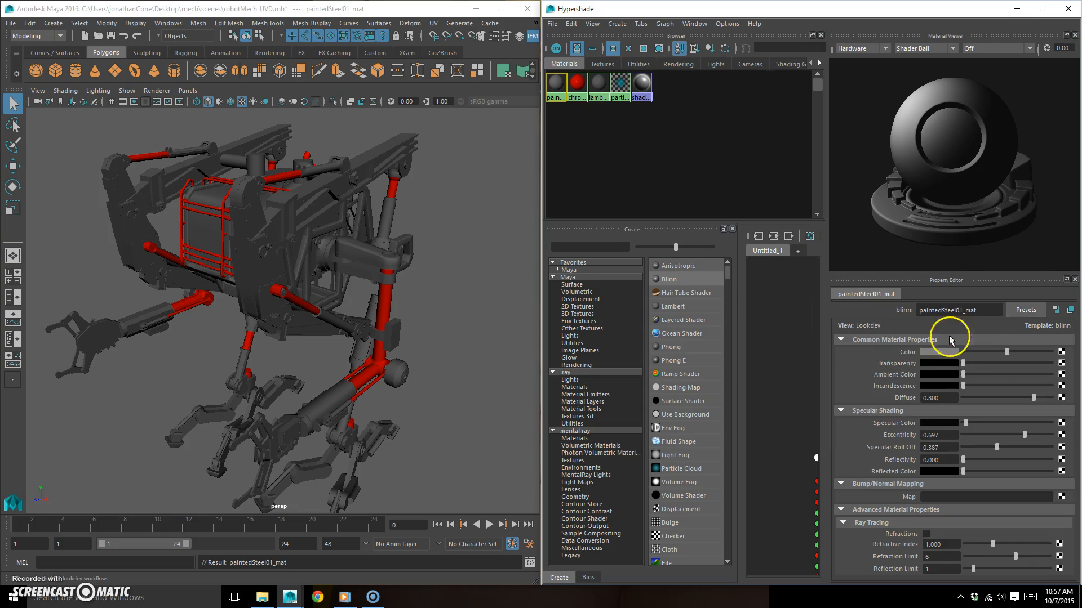
- Set paintedSteel01_mat's color to a muted dark green with hue 117.69
click(948, 355)
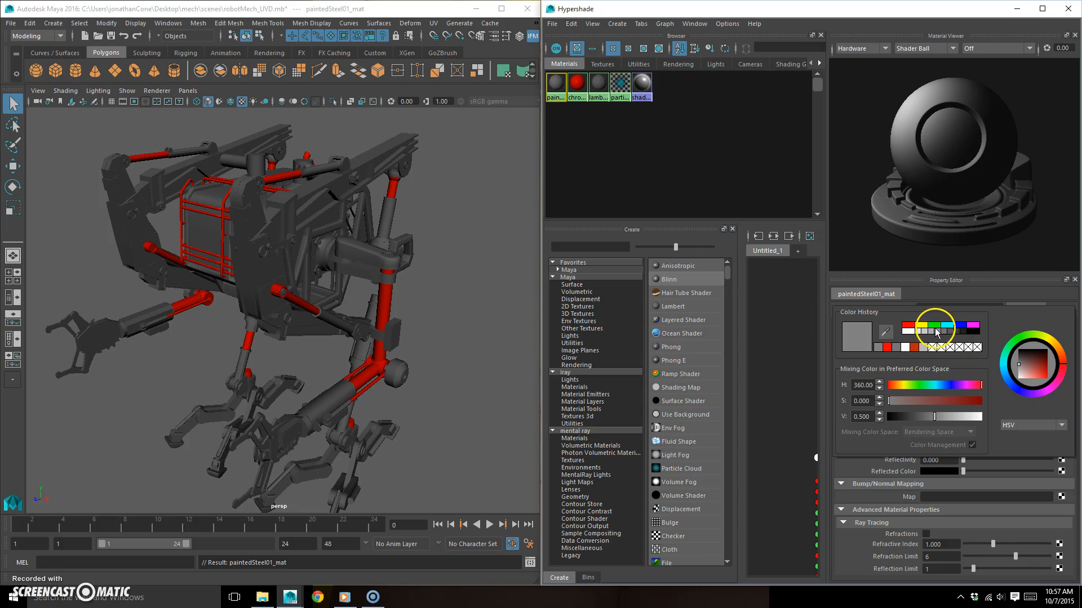
click(918, 384)
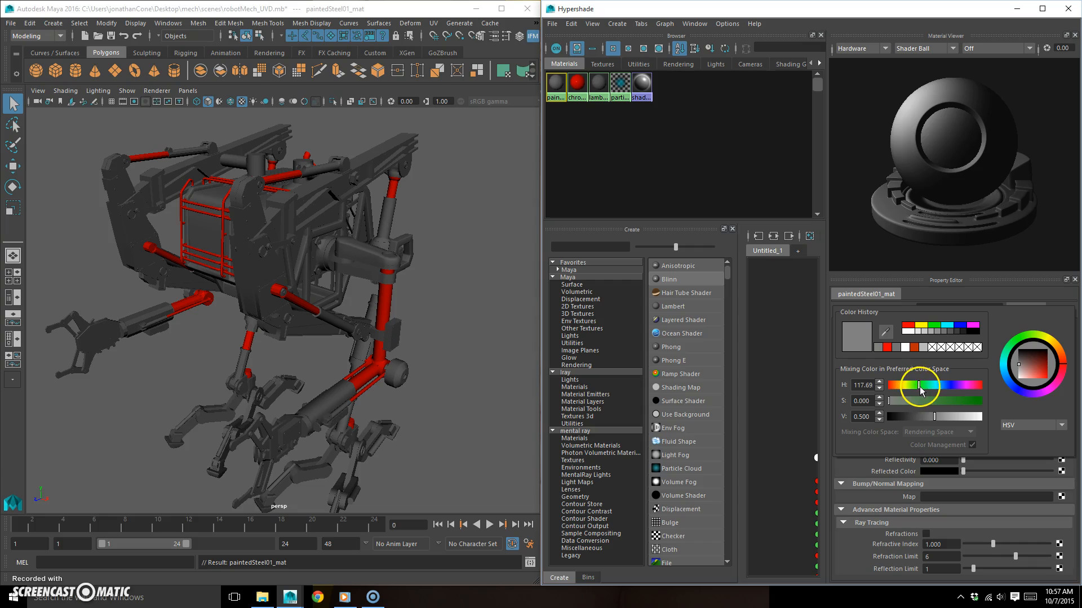
click(918, 401)
drag(931, 403, 932, 416)
click(932, 402)
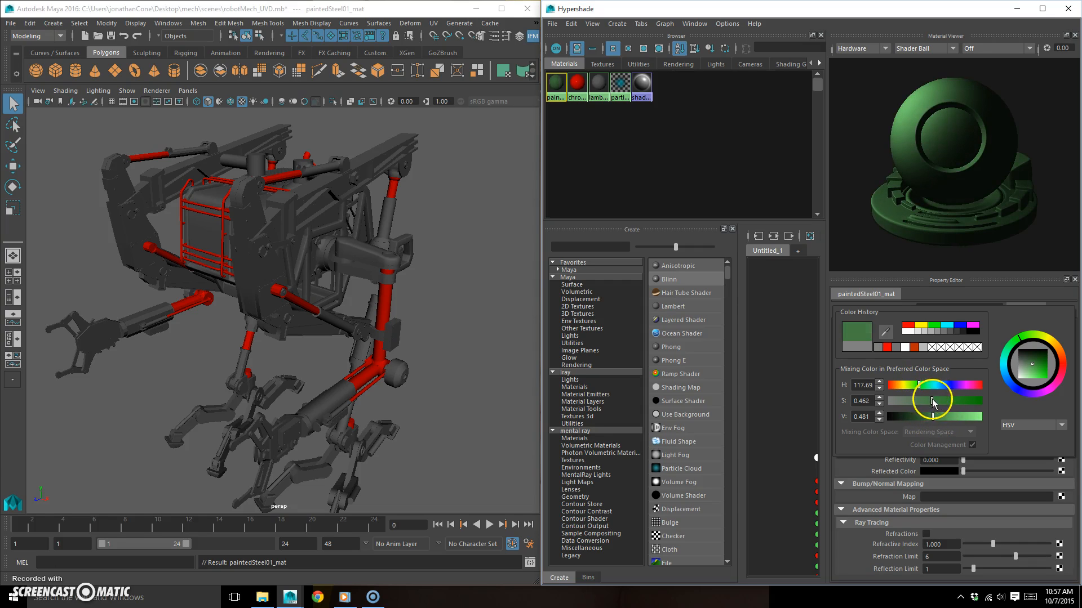
click(930, 400)
click(930, 417)
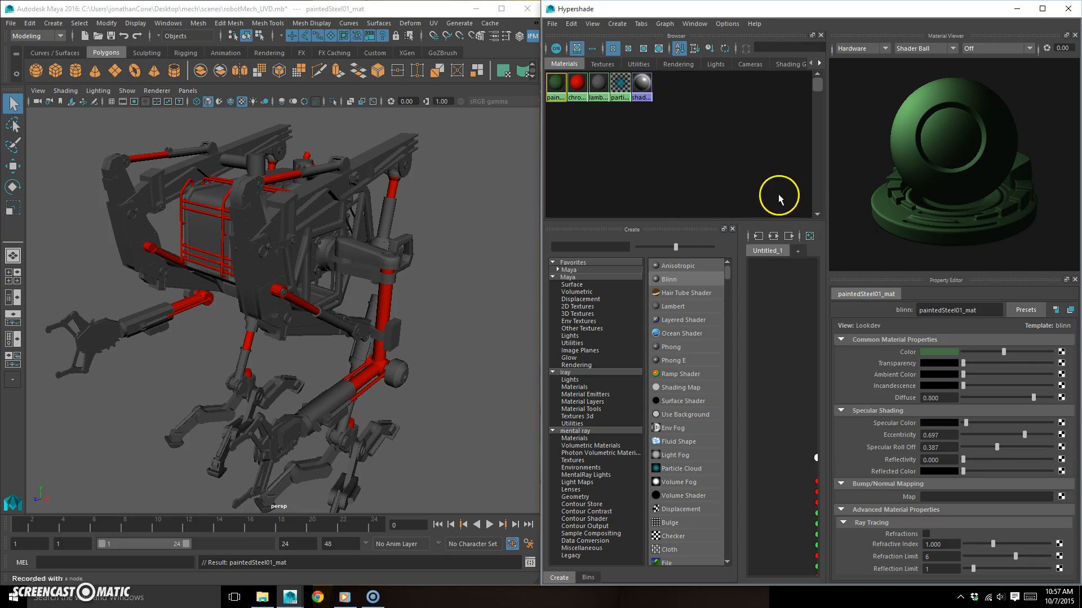
- Assign paintedSteel01_mat to the long upper beam on the near side of the mech
alt+drag(302, 205, 322, 231)
scroll(322, 231, up, 2)
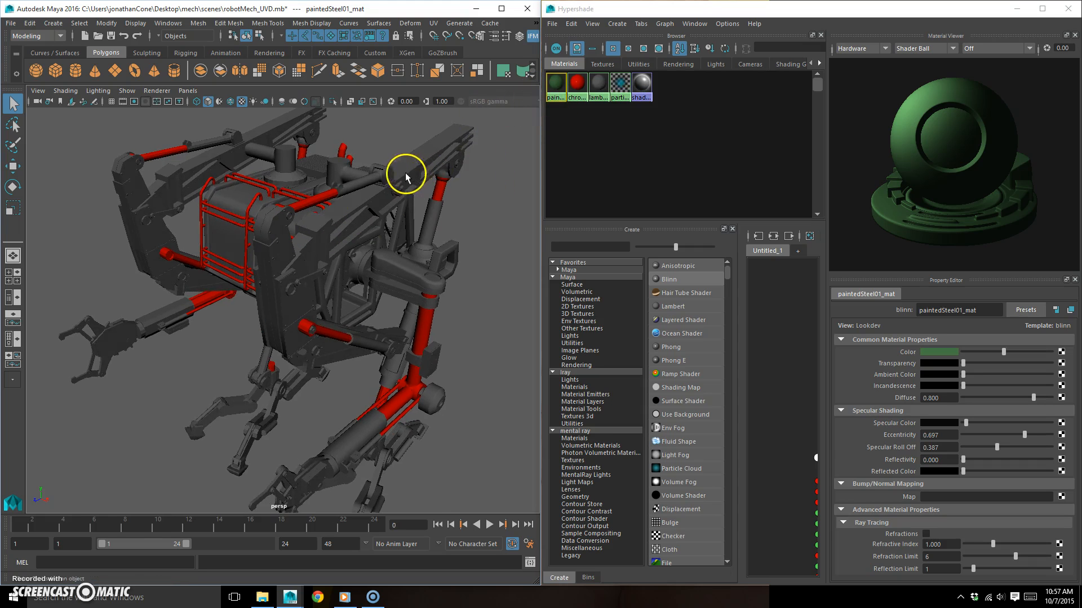
alt+drag(449, 175, 420, 191)
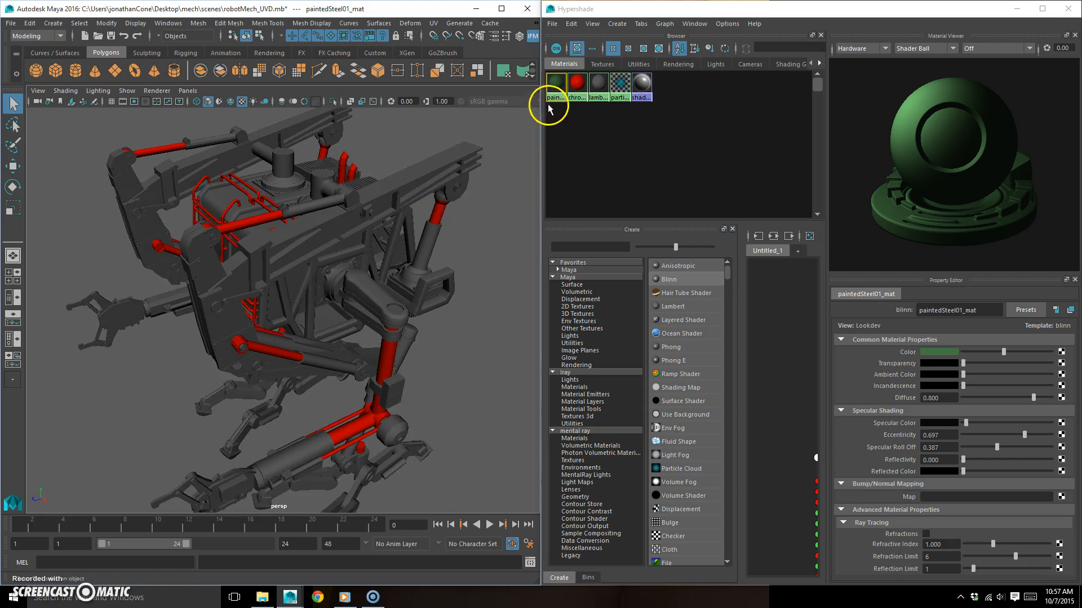
middle_drag(554, 86, 471, 152)
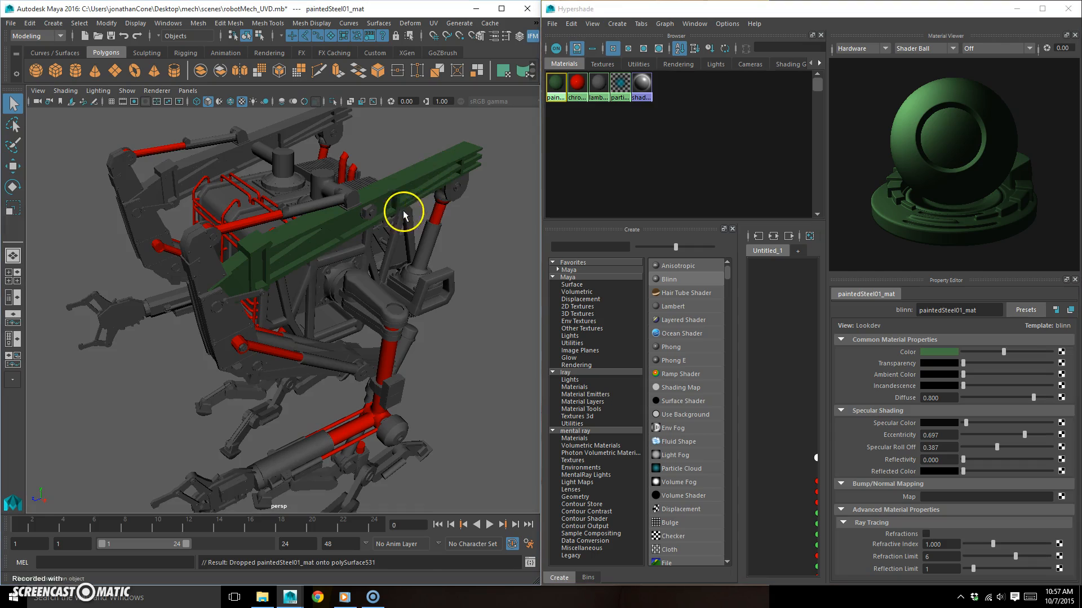
- Assign paintedSteel01_mat to the upright plate at the front end of the near beam
scroll(403, 208, up, 4)
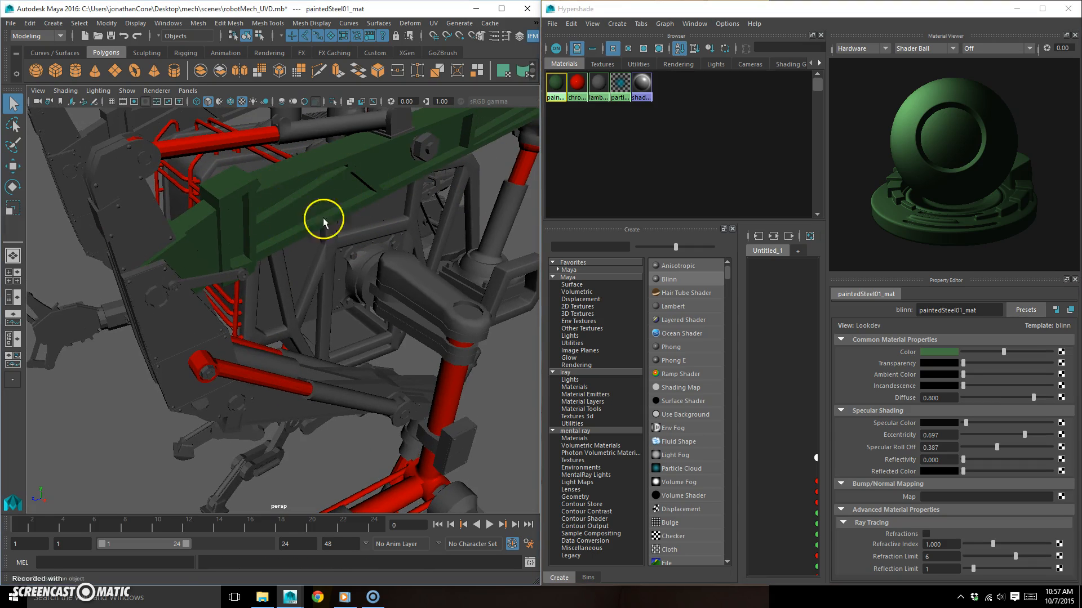
alt+drag(336, 210, 310, 229)
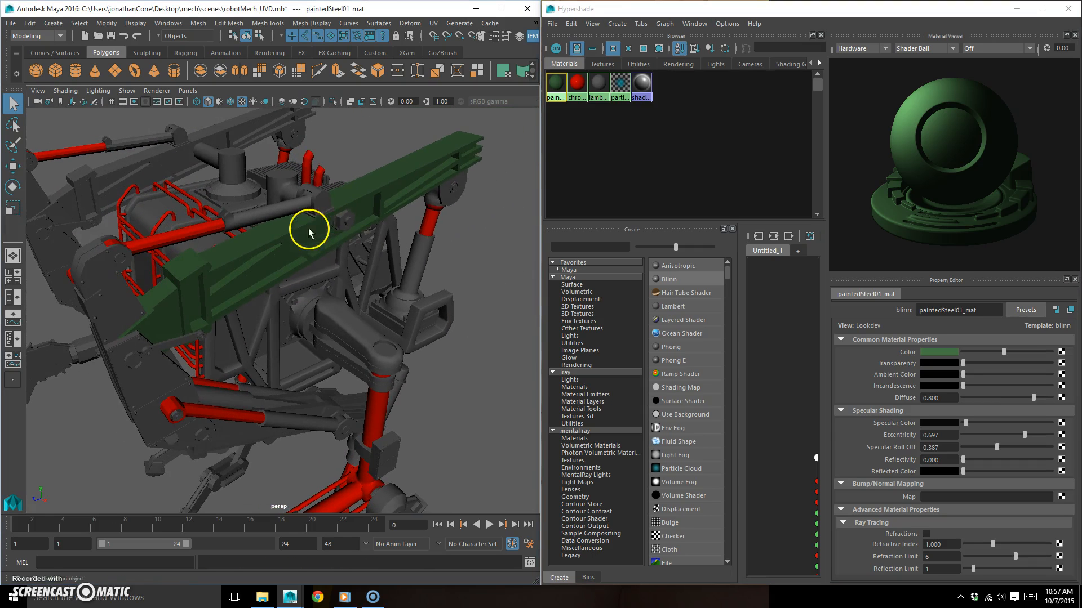
alt+drag(241, 320, 280, 328)
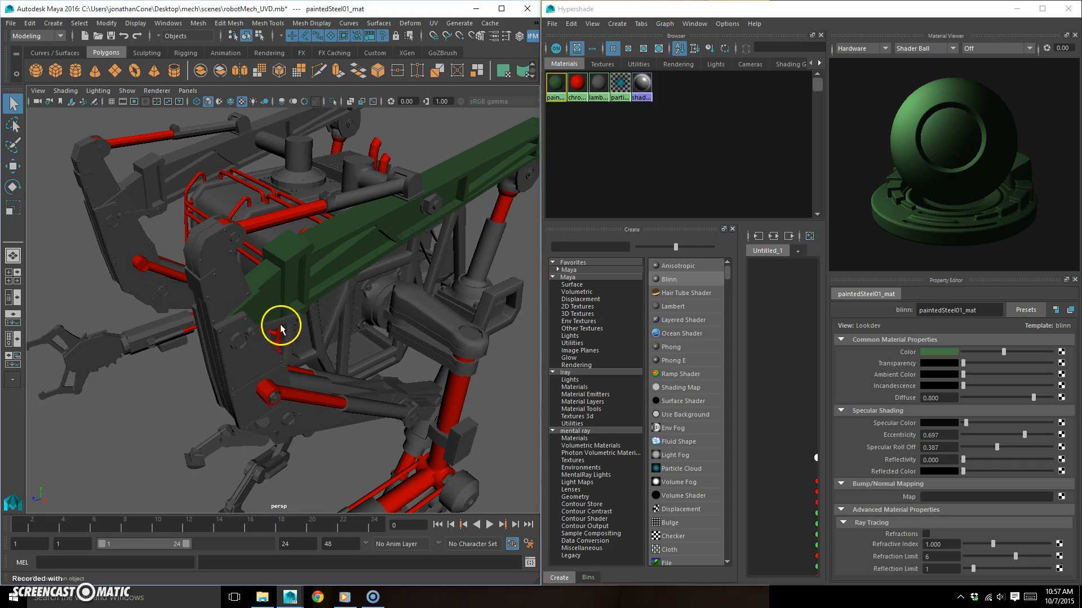
click(222, 282)
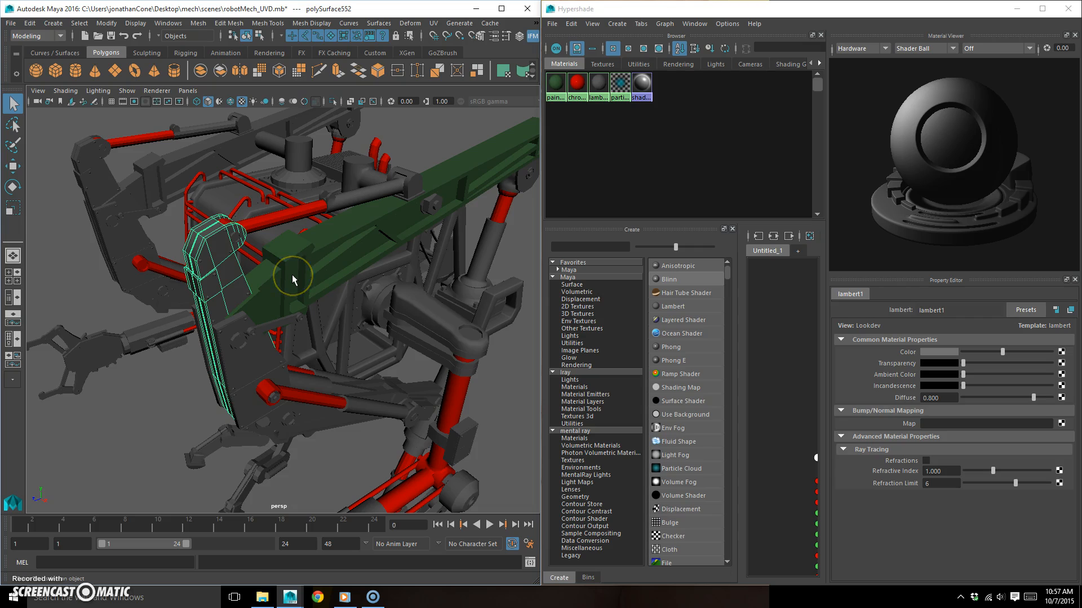
key(g)
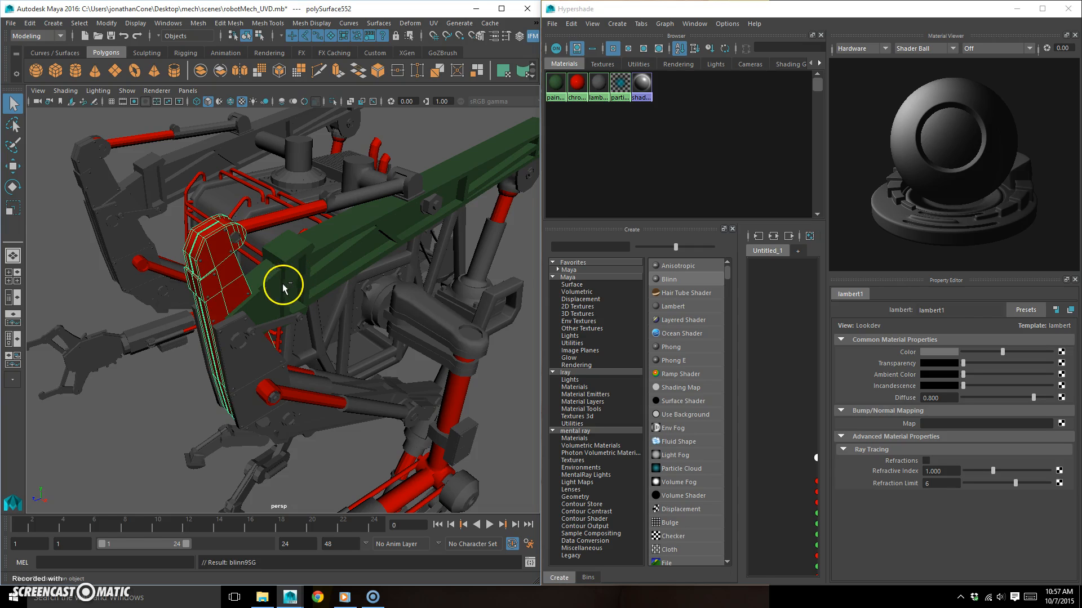
right_click(230, 271)
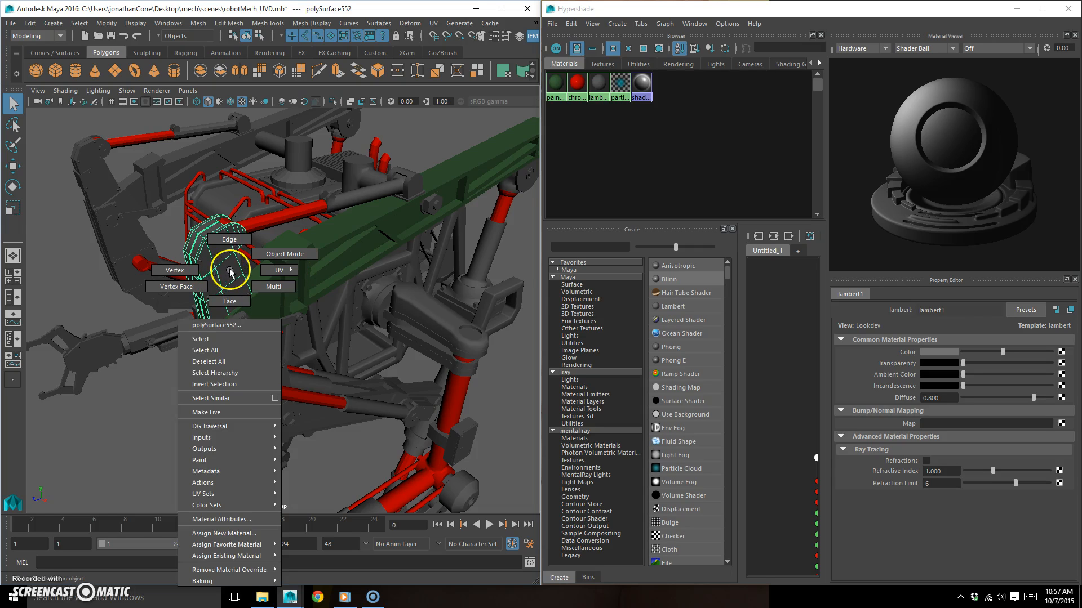
key(ctrl+z)
mouse_move(553, 86)
right_down()
mouse_move(560, 73)
mouse_move(551, 68)
right_up()
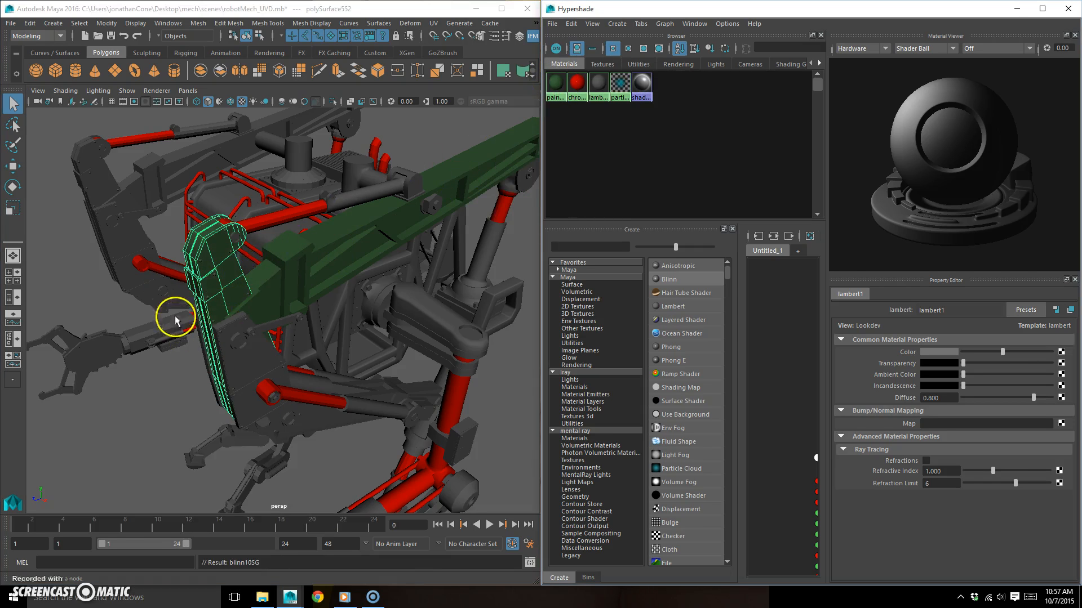
- Assign paintedSteel01_mat to the far side's long beam, its upright front plate and the lower brace beneath it
alt+drag(175, 321, 168, 248)
click(243, 172)
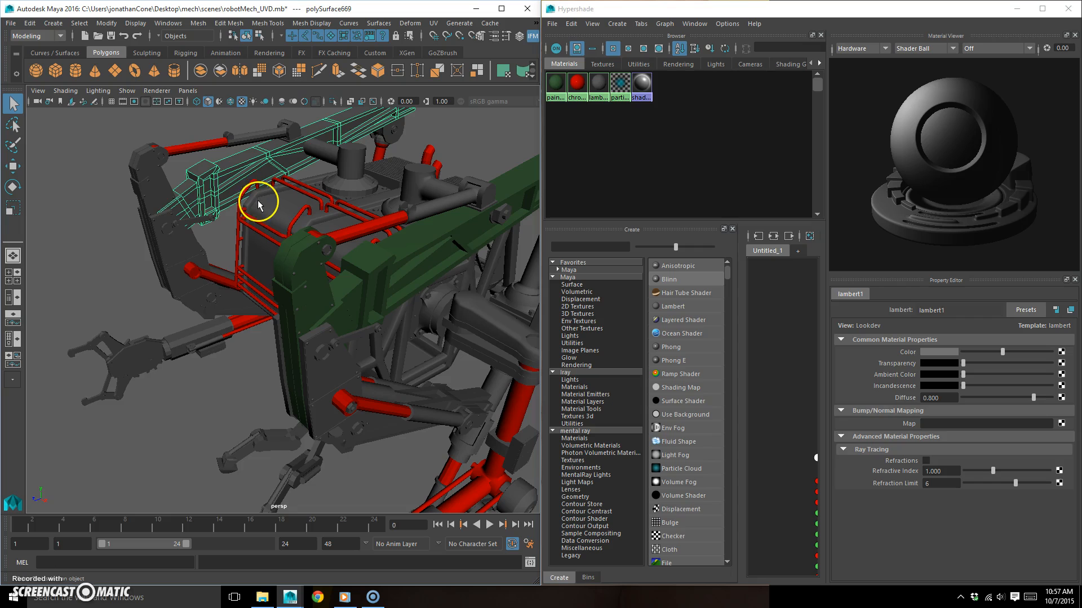
key(g)
click(163, 185)
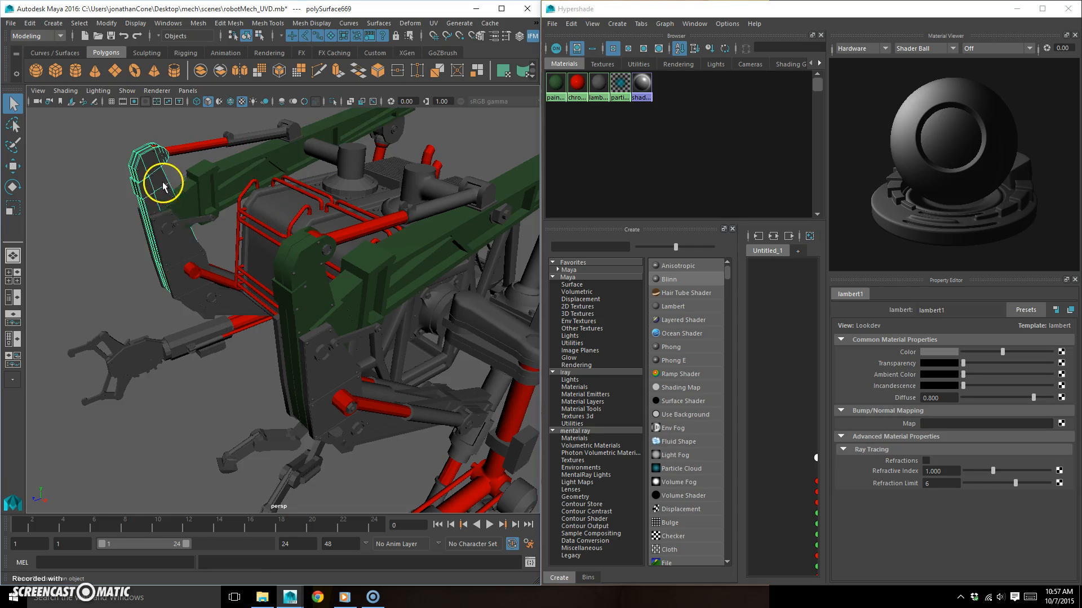
key(g)
click(239, 297)
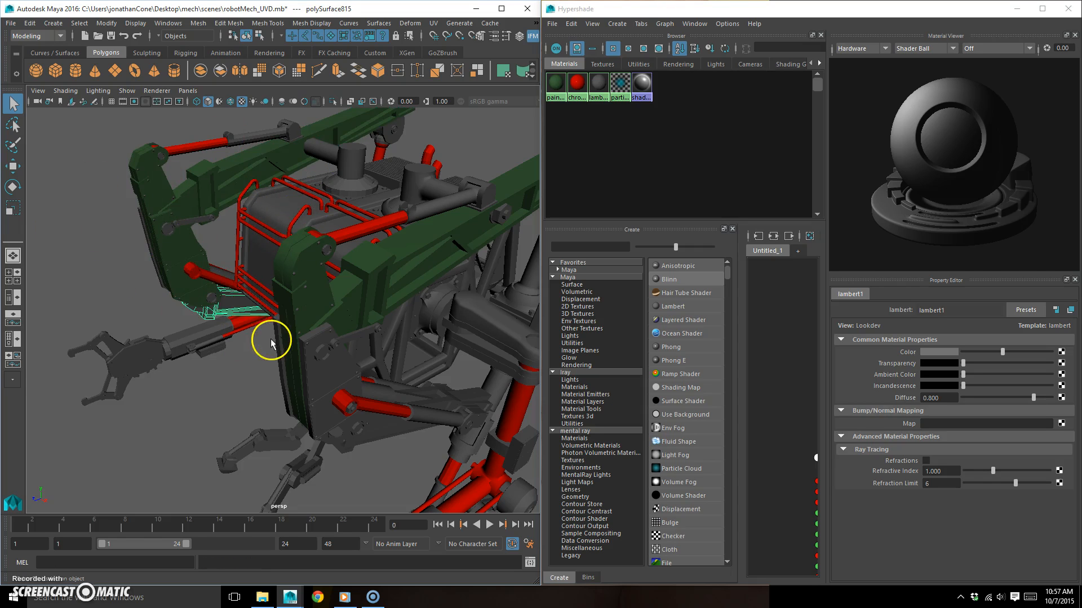
- Assign paintedSteel01_mat to the lower side plate and adjoining upright section of the near front frame
click(314, 360)
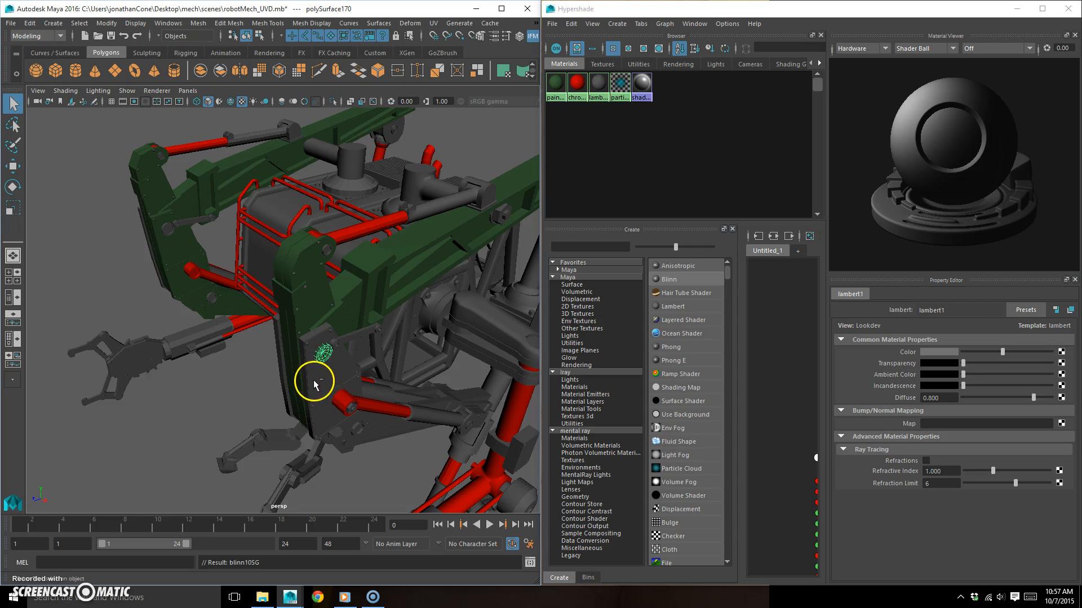
click(348, 394)
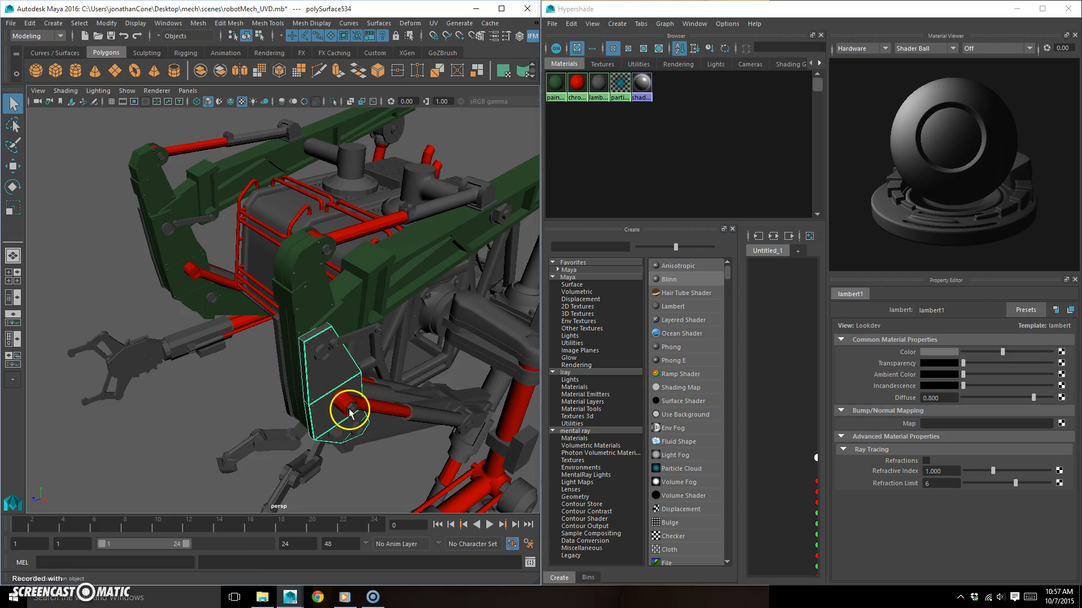
click(279, 340)
key(g)
- Continue assigning paintedSteel01_mat to the lower side plates on the mech's opposite side
alt+drag(193, 319, 310, 300)
click(324, 260)
alt+drag(347, 265, 360, 270)
click(338, 257)
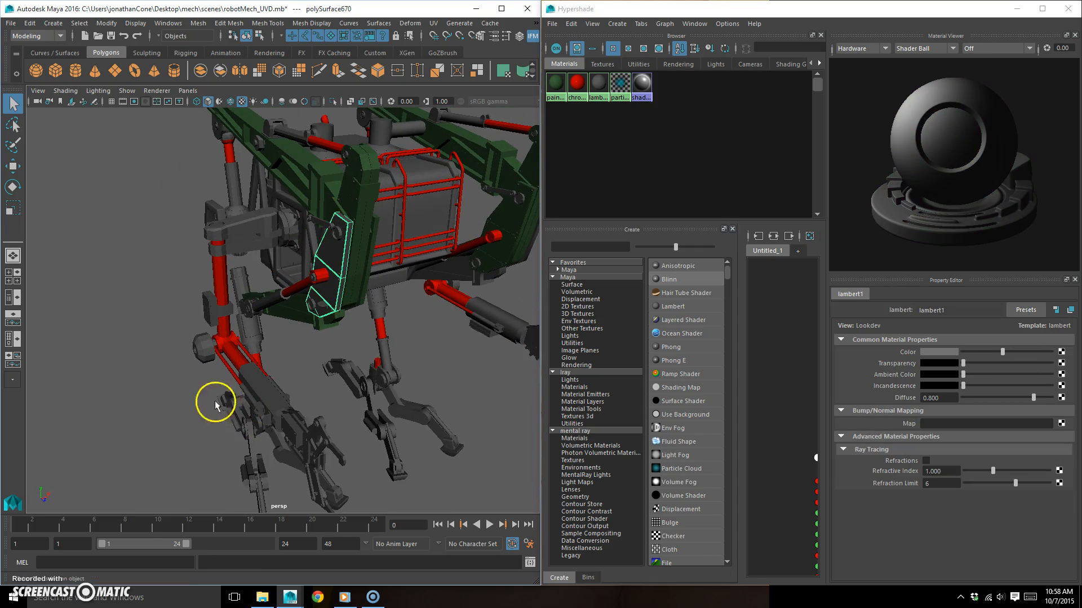
alt+drag(309, 357, 174, 464)
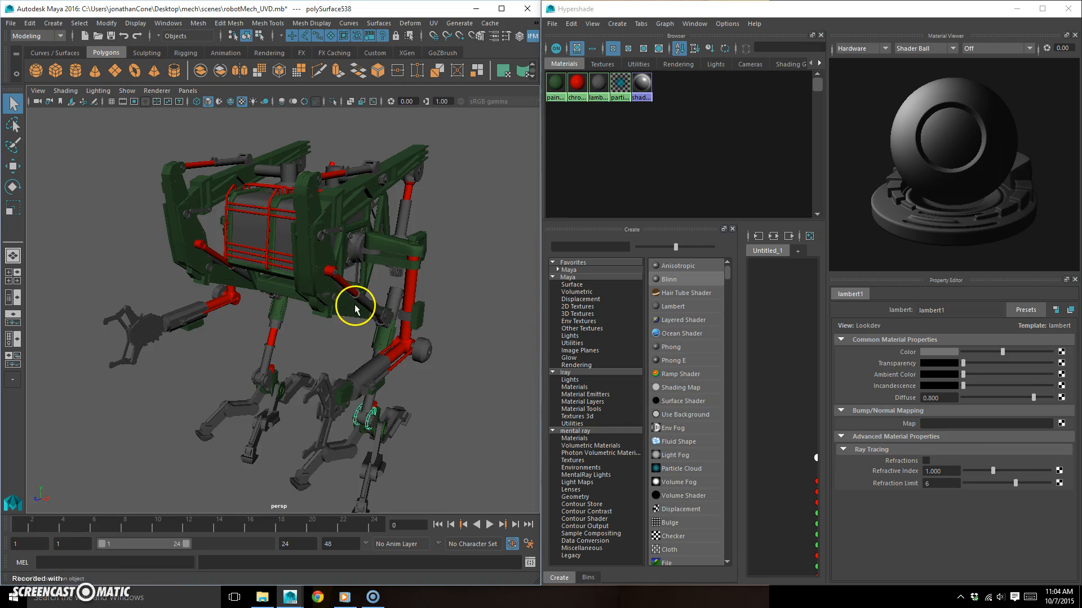
alt+drag(387, 305, 300, 320)
scroll(349, 299, up, 5)
scroll(299, 320, up, 3)
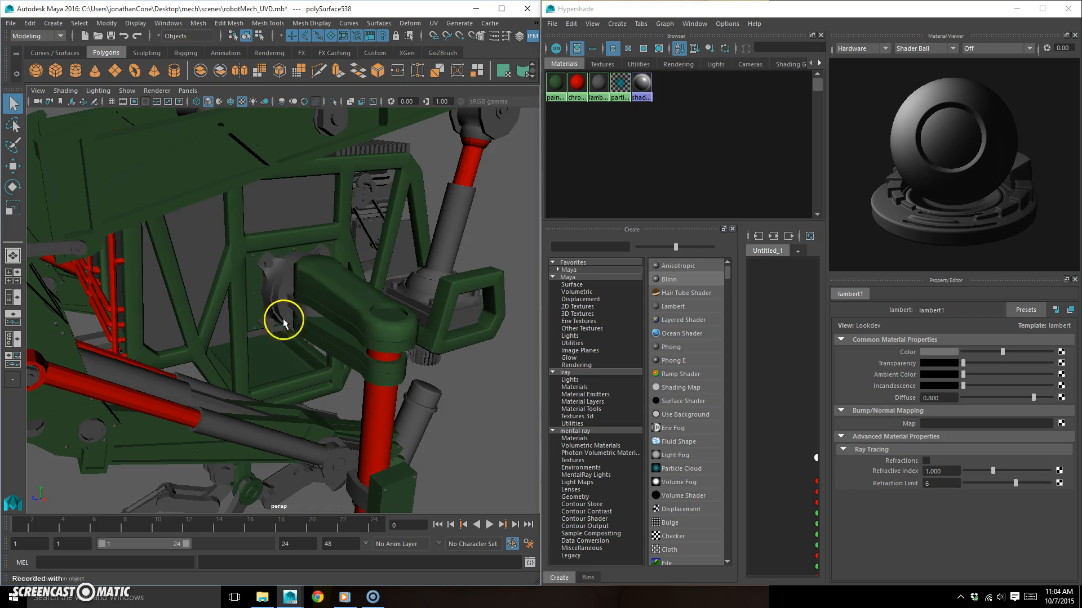
- Create an Anisotropic material named brushedAluminum_mat with angle 5.070, spread X 25.250, spread Y 2.894, roughness 0.758, Fresnel index 6.182 and reflectivity 0.070
click(687, 271)
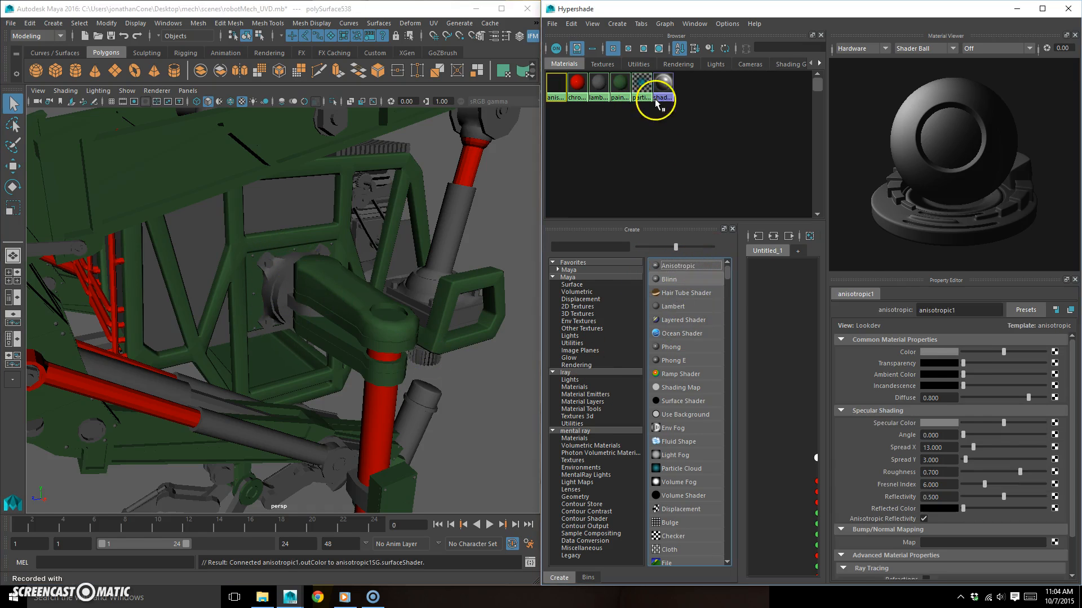
drag(976, 310, 924, 309)
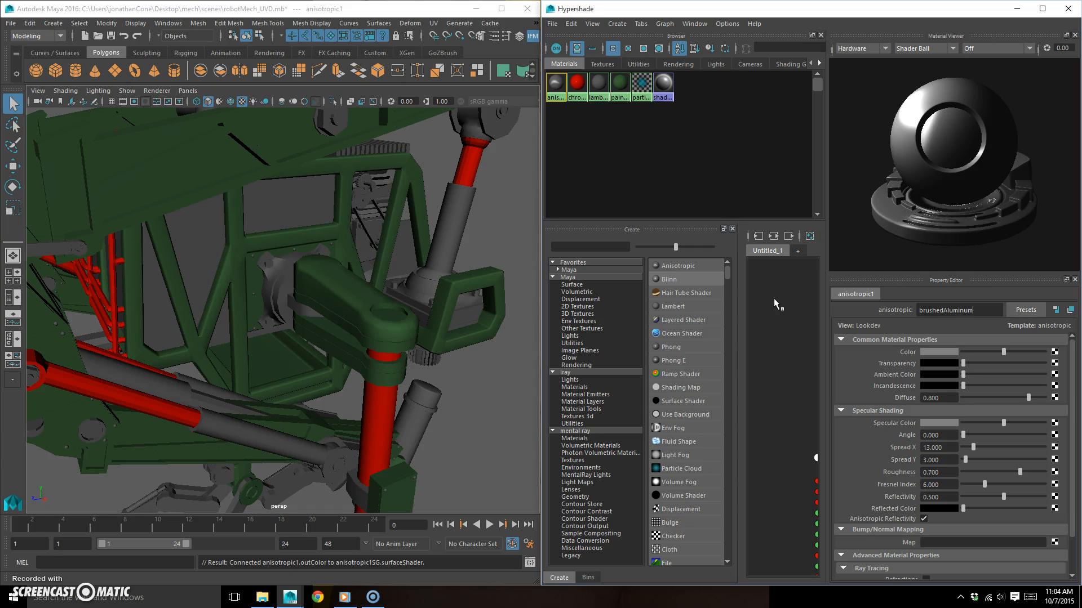
text(mat)
key(Return)
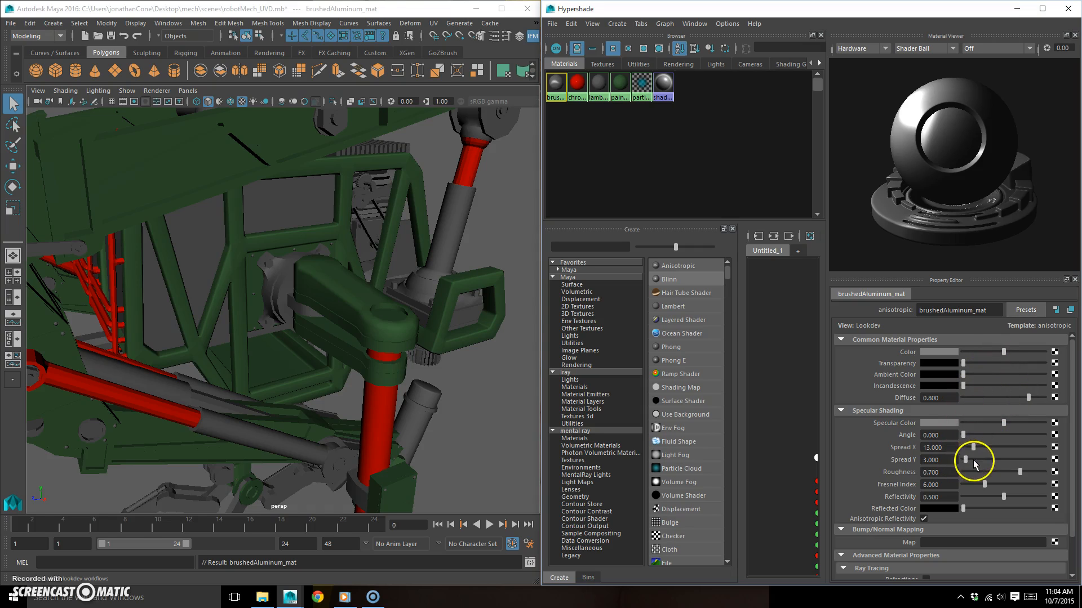
drag(1003, 426, 971, 499)
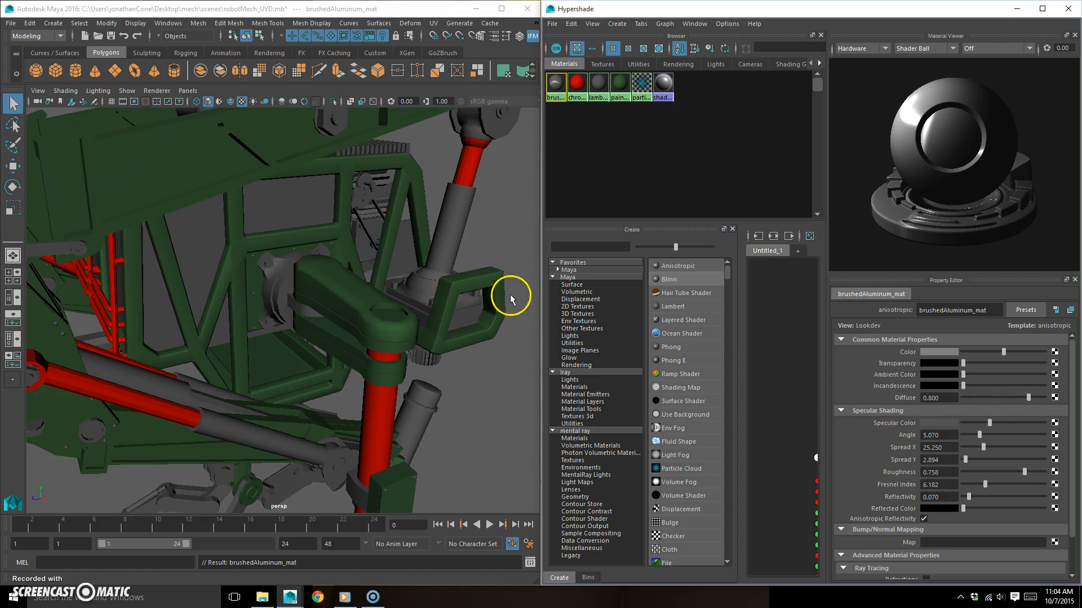
- Assign brushedAluminum_mat to the mounting flange and hub where the leg's shoulder arm meets the side frame
alt+right_drag(417, 319, 365, 317)
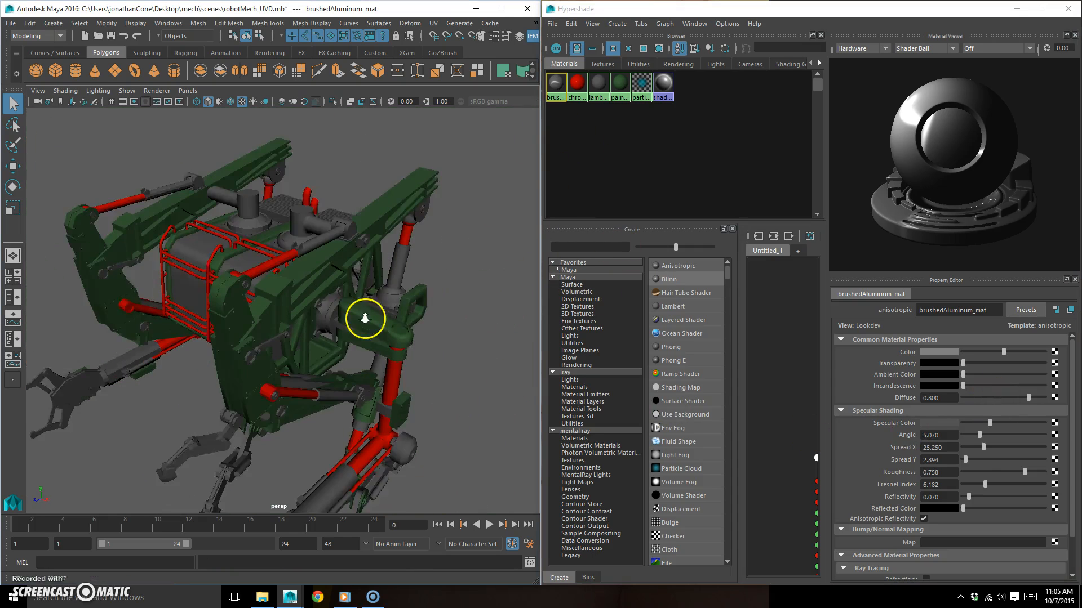
alt+drag(365, 317, 326, 332)
alt+right_drag(326, 331, 379, 330)
alt+drag(378, 339, 415, 186)
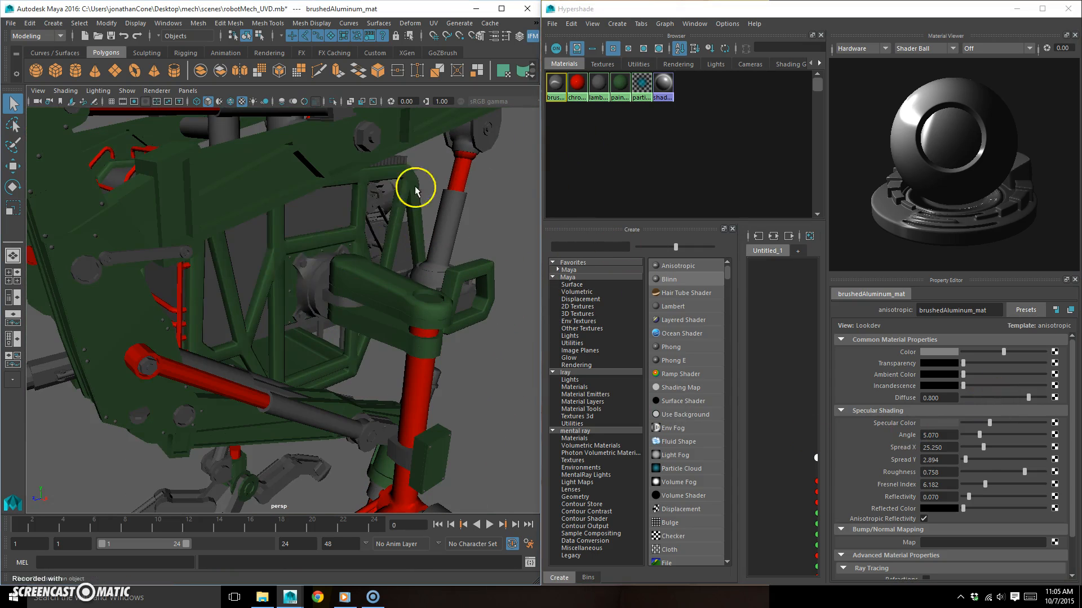
click(316, 262)
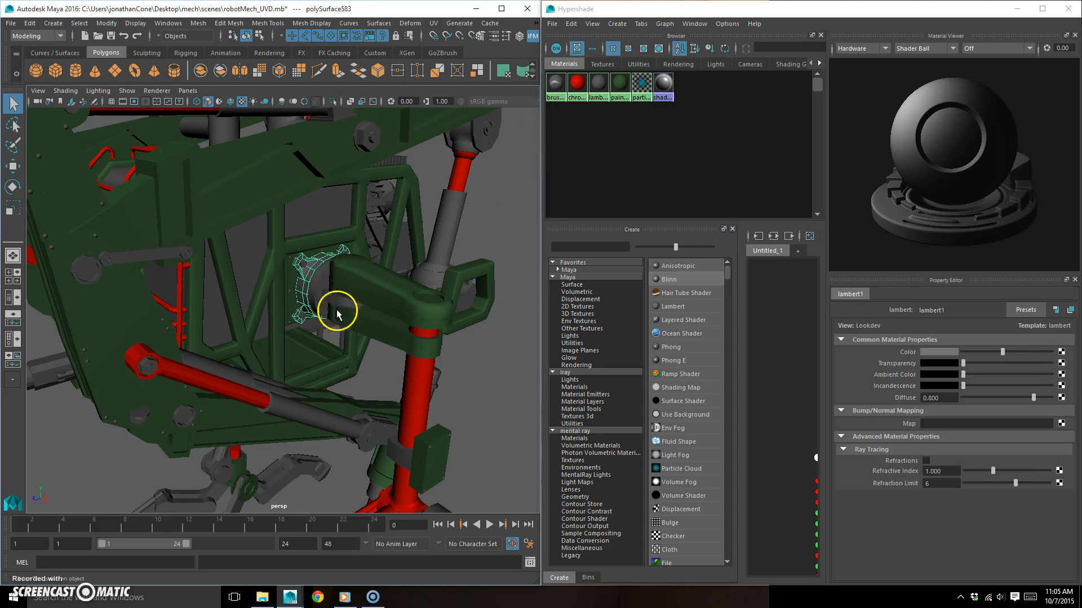
shift+click(315, 279)
right_drag(554, 84, 552, 63)
alt+drag(343, 324, 301, 340)
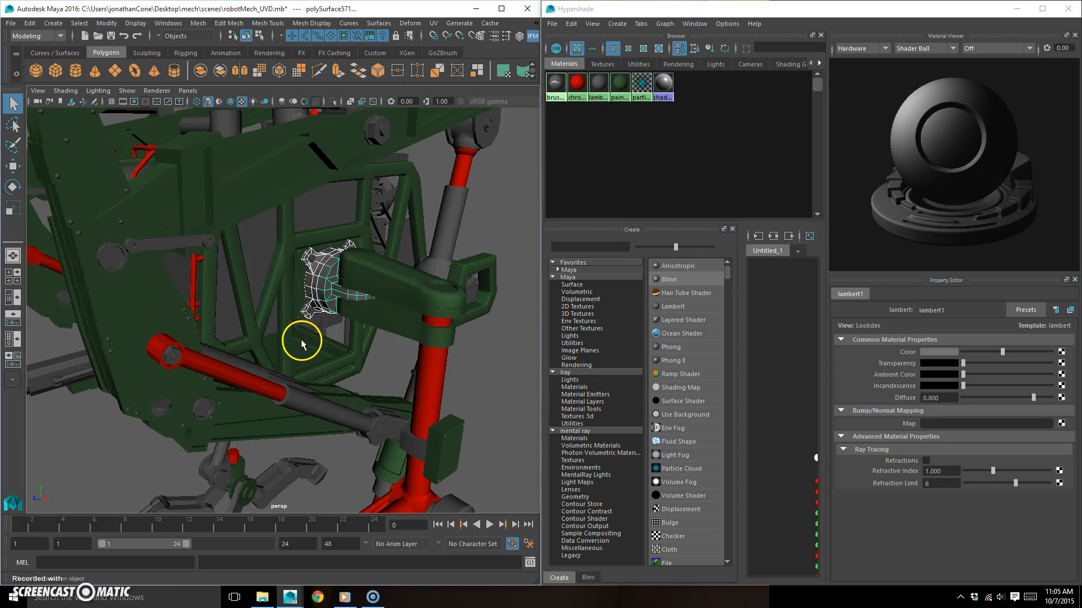
click(483, 365)
- Examine the mech's frame, joints and legs from several angles to check the material assignments
alt+right_drag(346, 357, 336, 345)
alt+drag(336, 345, 364, 302)
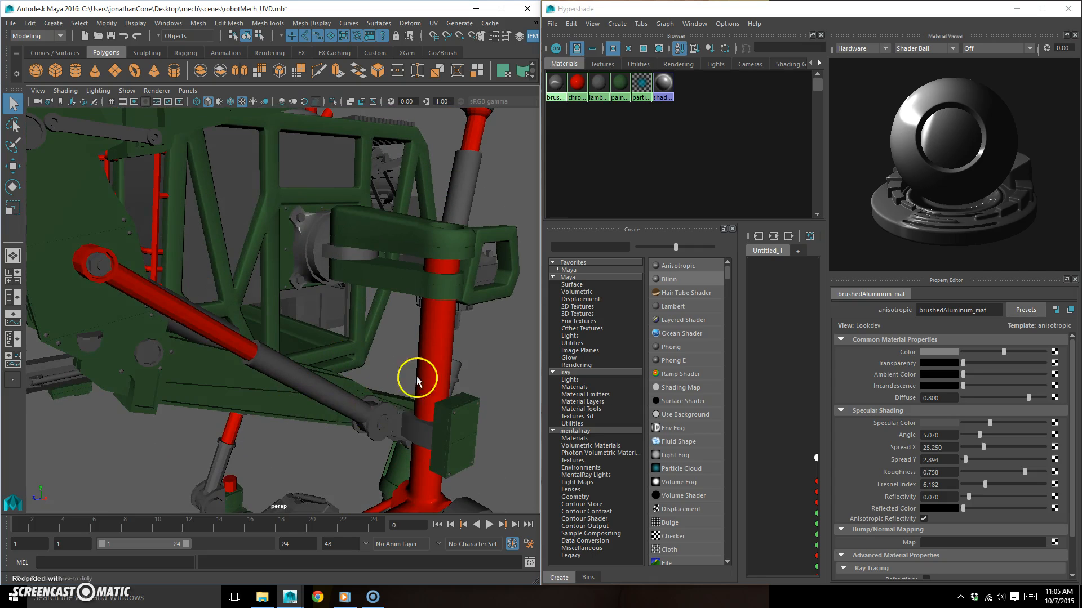
alt+right_drag(417, 381, 323, 381)
alt+drag(324, 381, 307, 324)
alt+right_drag(307, 324, 340, 303)
alt+drag(339, 304, 377, 272)
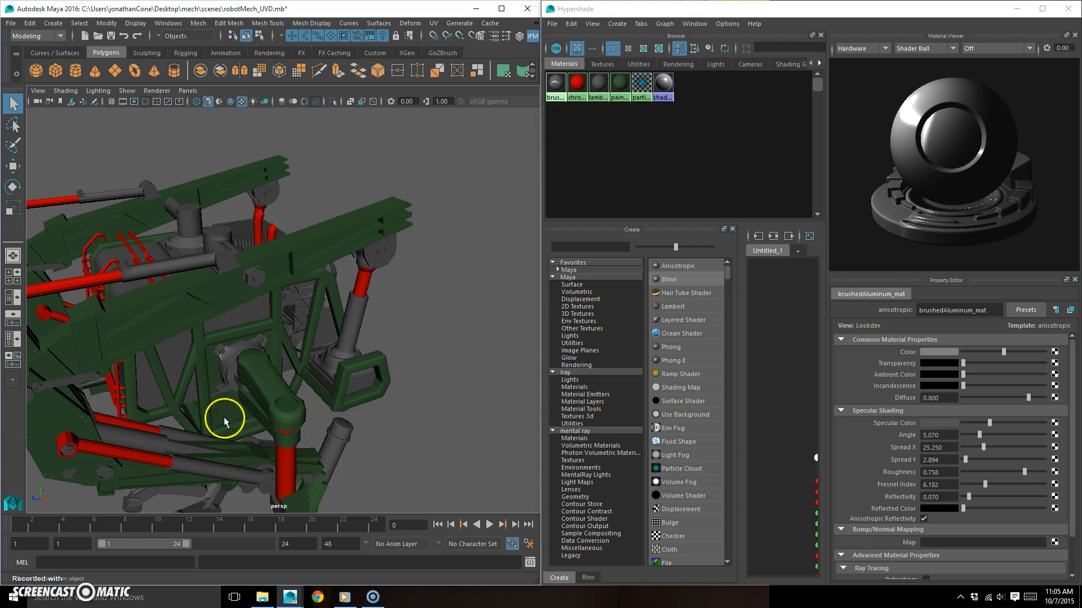
alt+drag(309, 380, 255, 216)
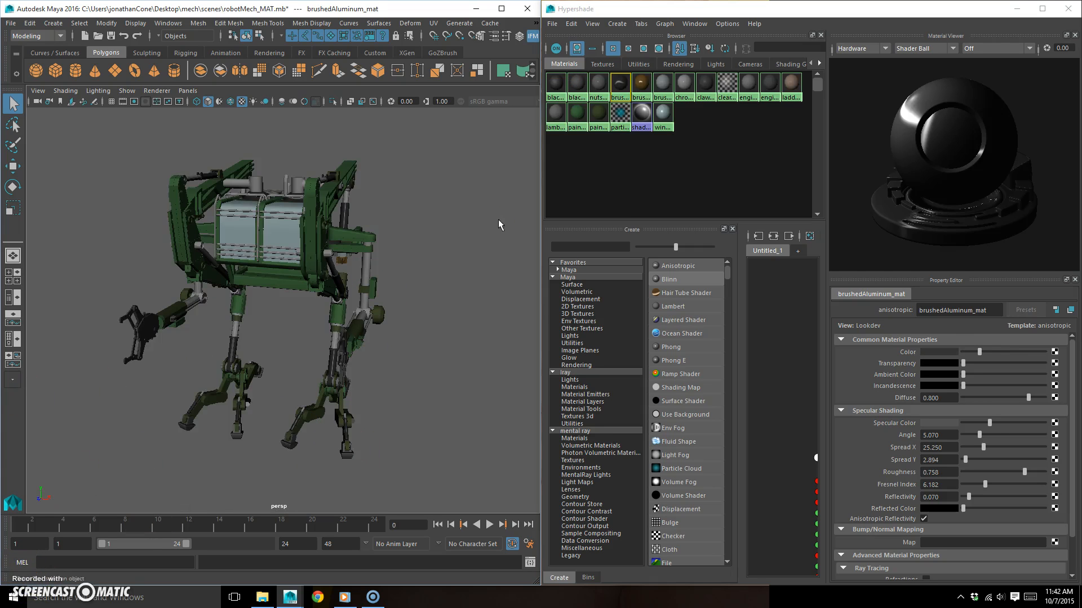
- Examine the mech's finished materials from several angles, including the cabin windows, frame and arm pistons
alt+drag(247, 333, 350, 328)
alt+right_drag(273, 309, 350, 326)
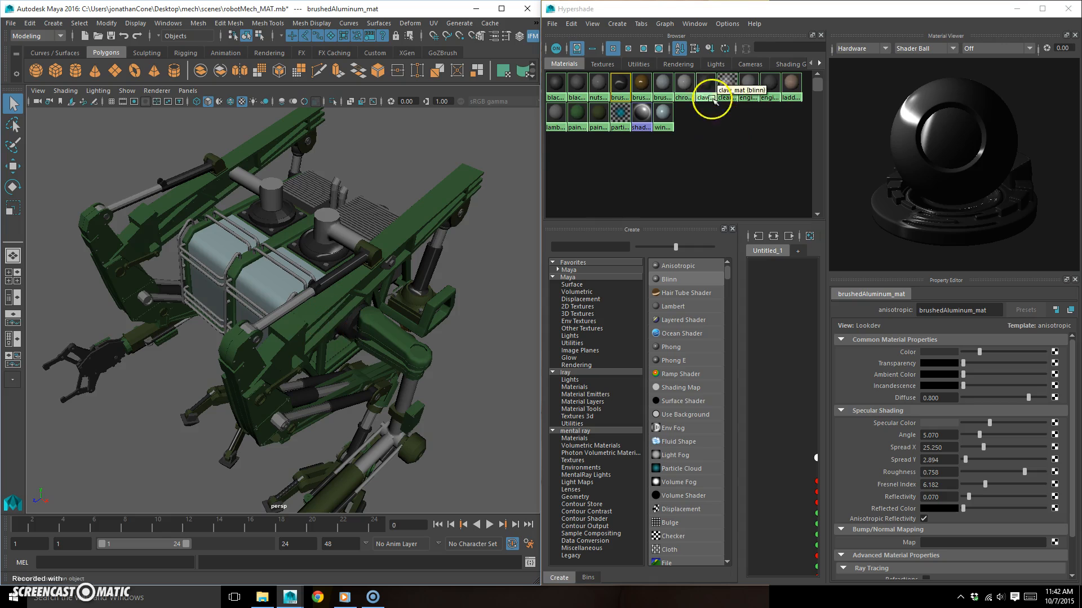
alt+drag(326, 258, 377, 220)
click(412, 212)
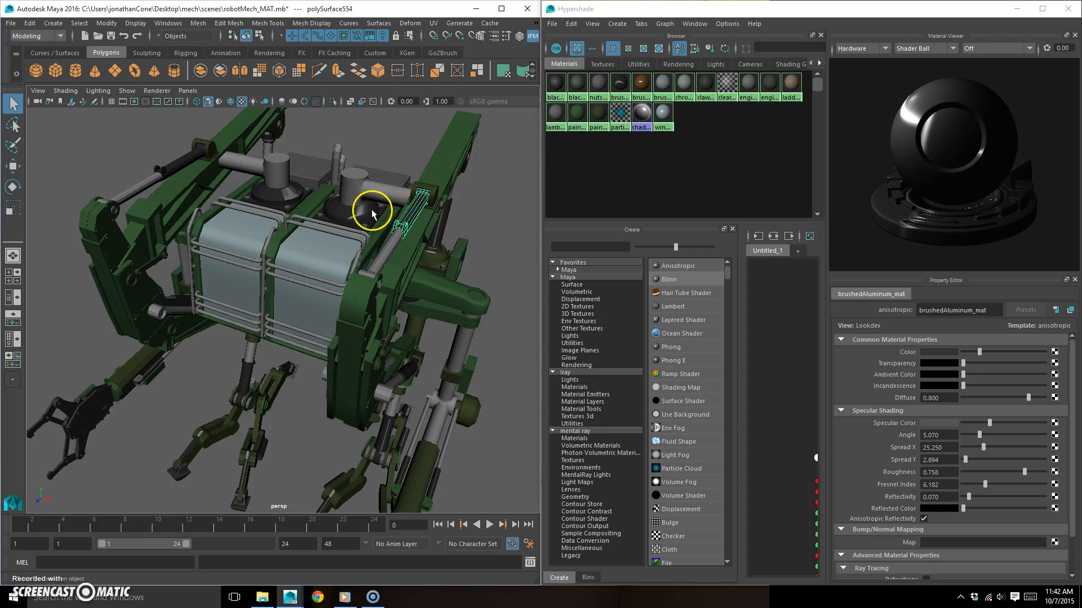
alt+right_drag(403, 302, 371, 303)
alt+drag(371, 303, 341, 281)
- Select the matching lower side plates on both sides of the mech's front and open them in the UV Editor
click(293, 255)
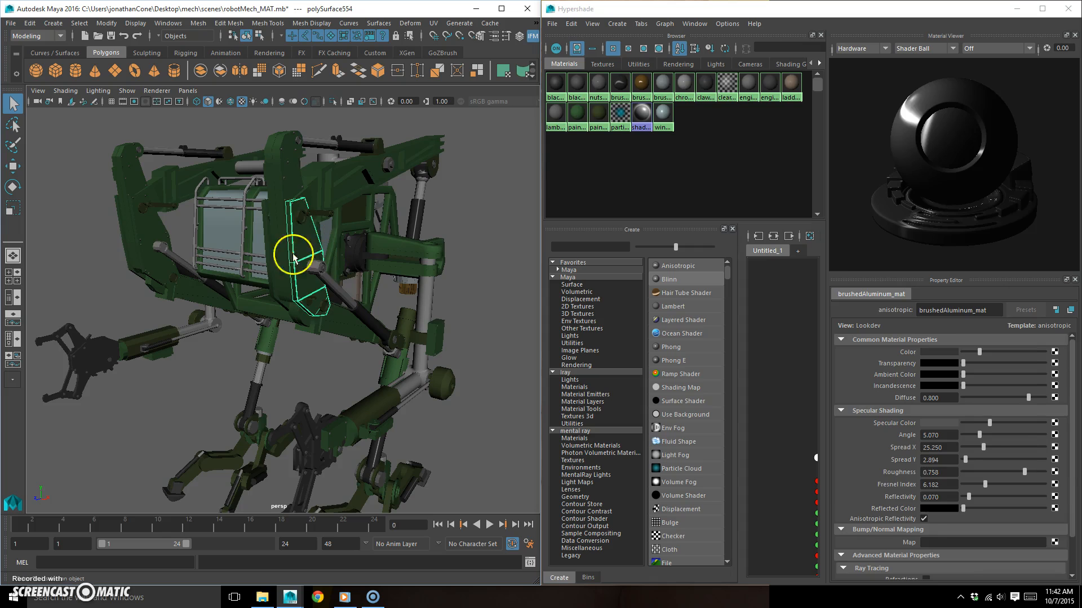
click(140, 230)
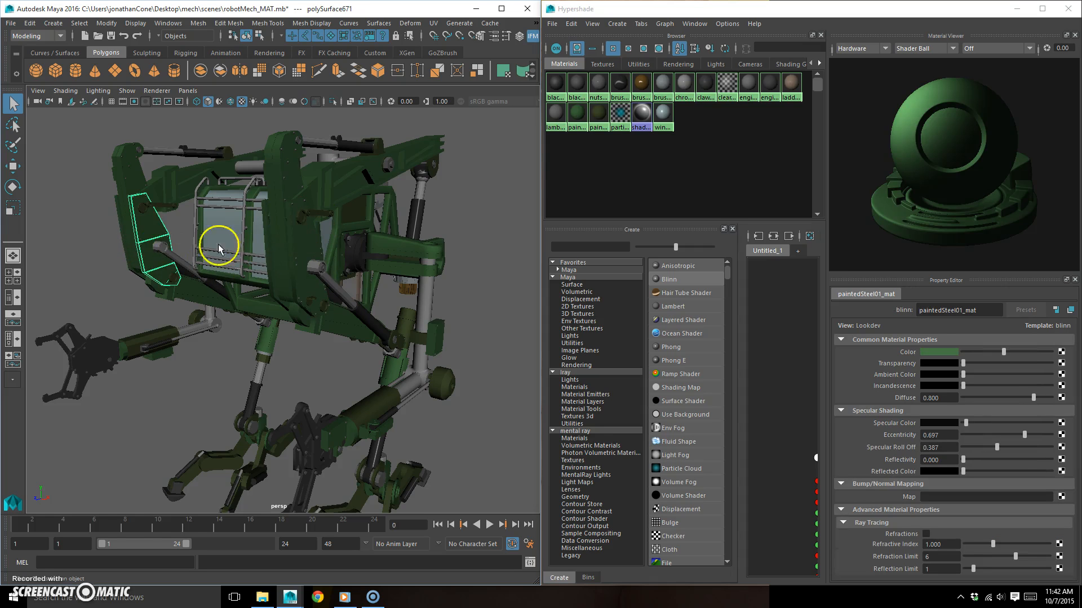
shift+click(316, 249)
click(435, 24)
click(433, 23)
click(471, 31)
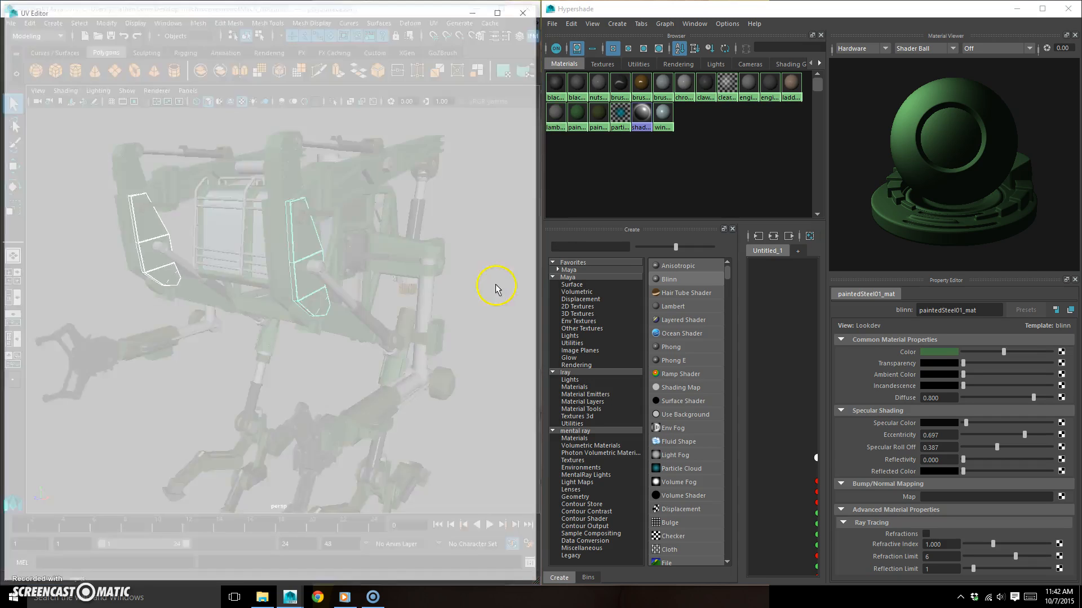
- Shrink and reposition the UV Editor clear of the mech, and compare the UV shells of one side plate with both together
drag(376, 19, 694, 23)
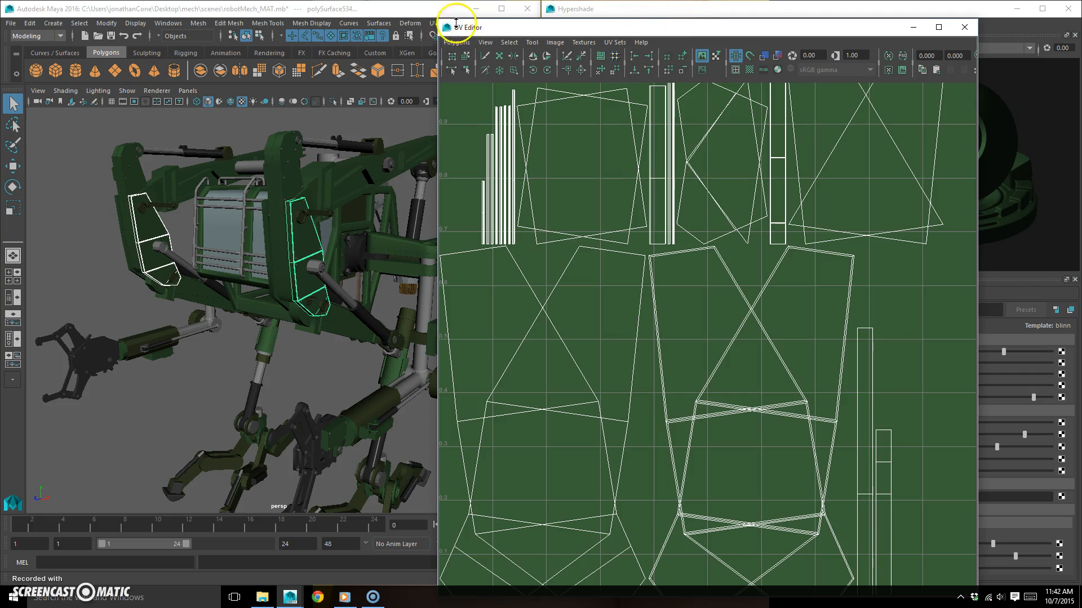
drag(439, 20, 580, 204)
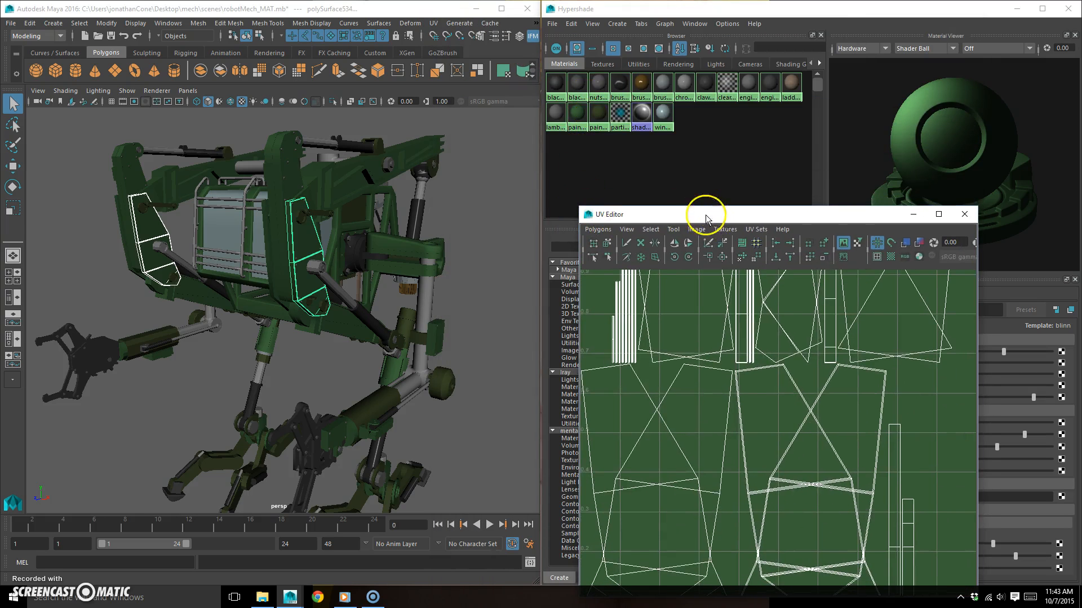
drag(700, 213, 622, 97)
click(318, 242)
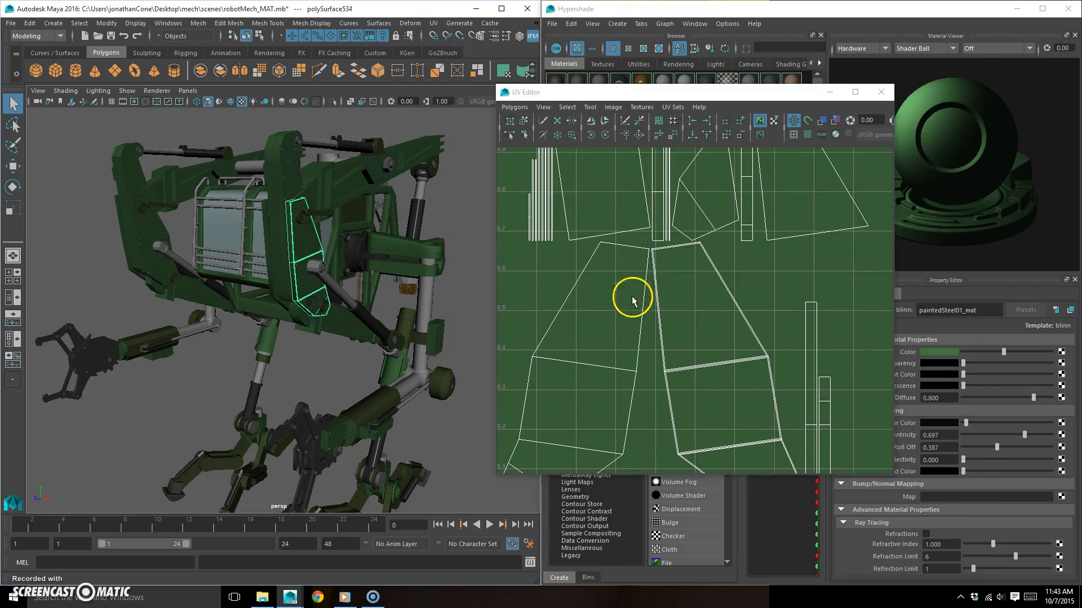
shift+click(152, 231)
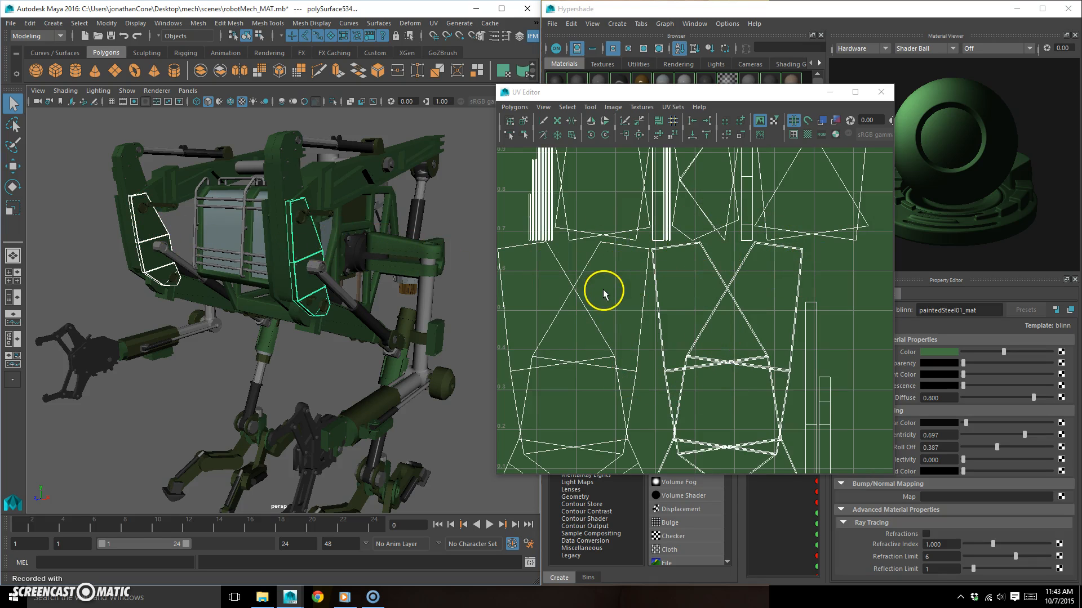
- Add the near front upright and upper arm to the selected side plates and lay out all their UVs together
scroll(331, 266, down, 5)
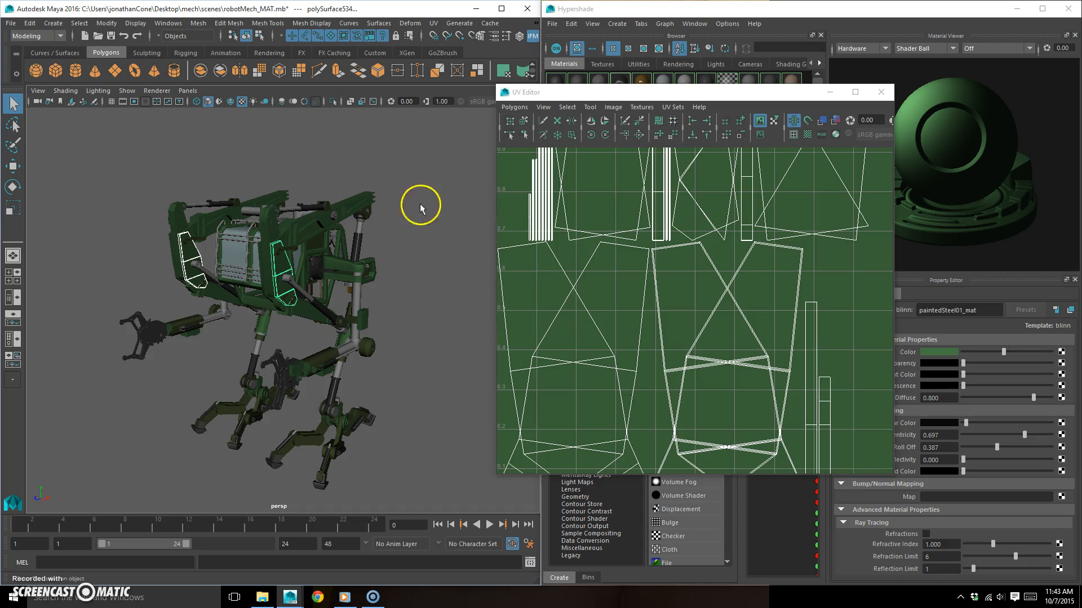
shift+click(272, 228)
shift+click(260, 272)
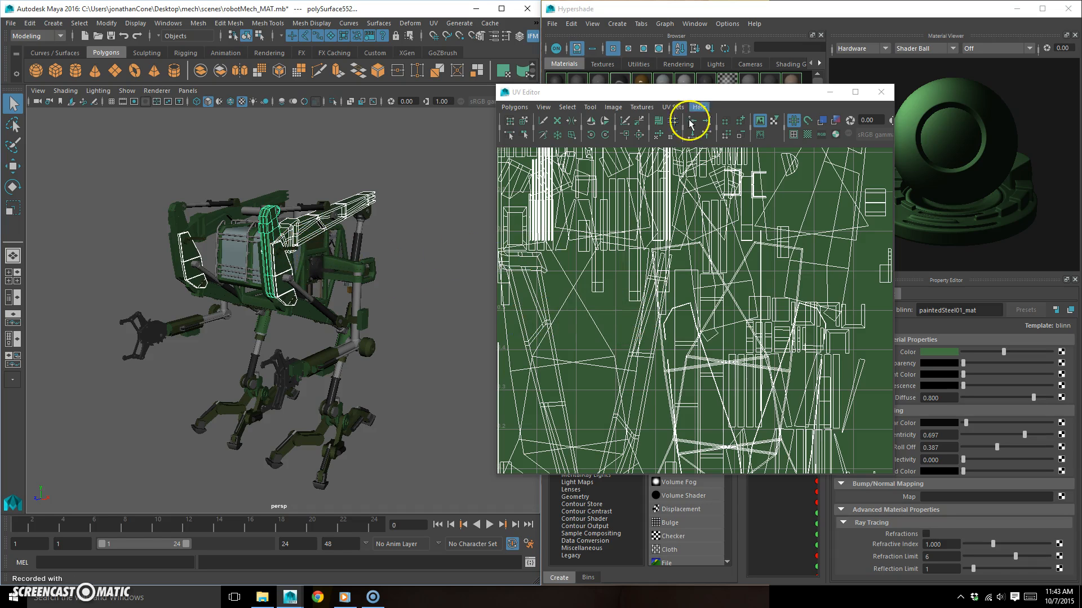
drag(709, 93, 701, 174)
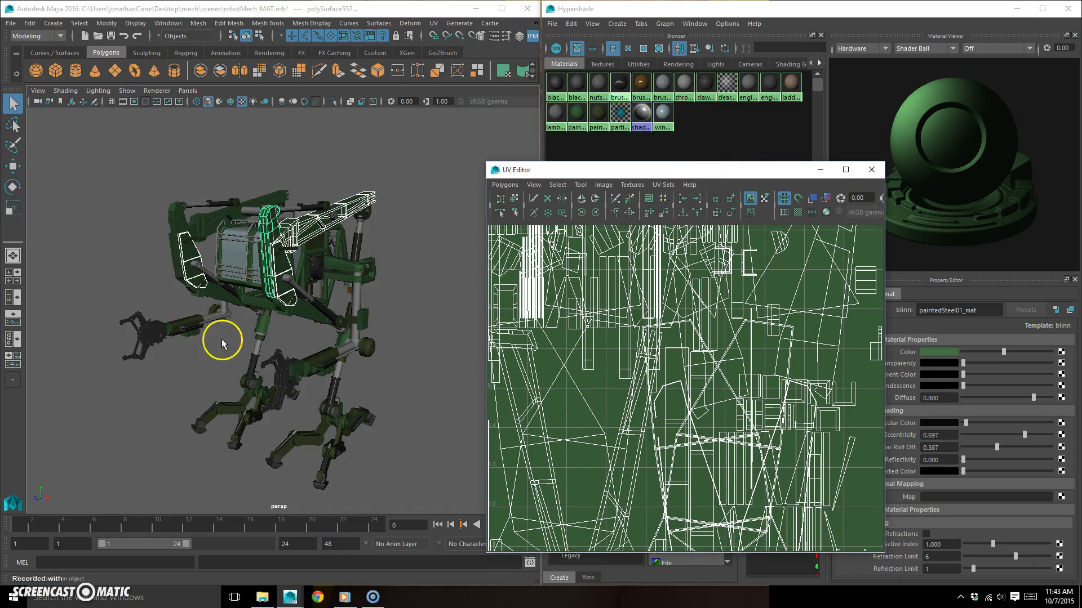
drag(620, 175, 478, 176)
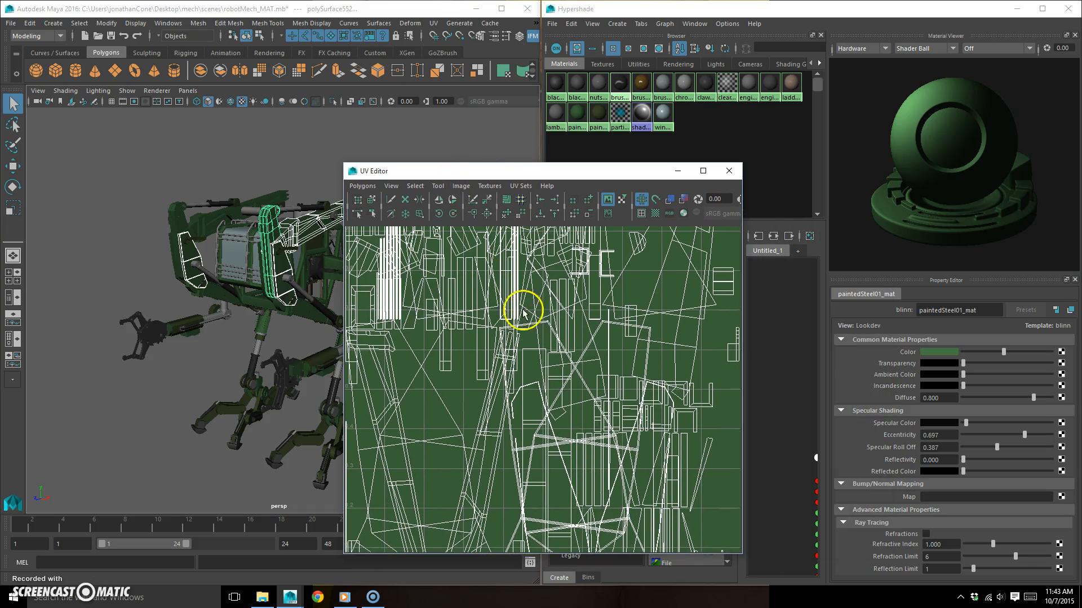
scroll(157, 306, down, 5)
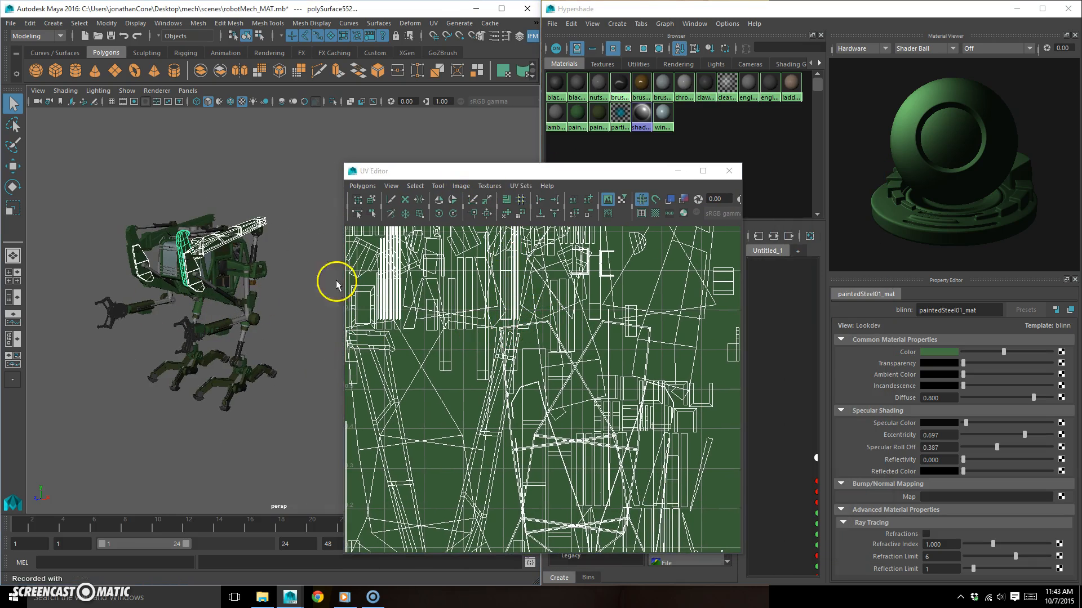
click(507, 200)
scroll(442, 381, down, 5)
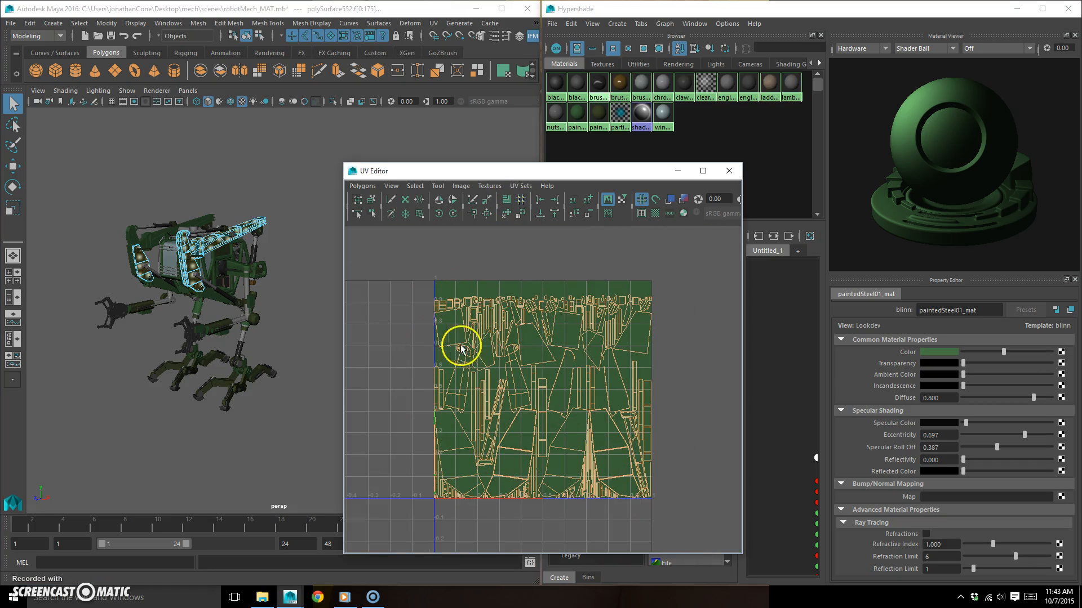
- Examine the selected painted frame parts on the mech and clear the selection
alt+right_drag(128, 322, 222, 306)
click(304, 278)
alt+middle_drag(219, 241, 245, 248)
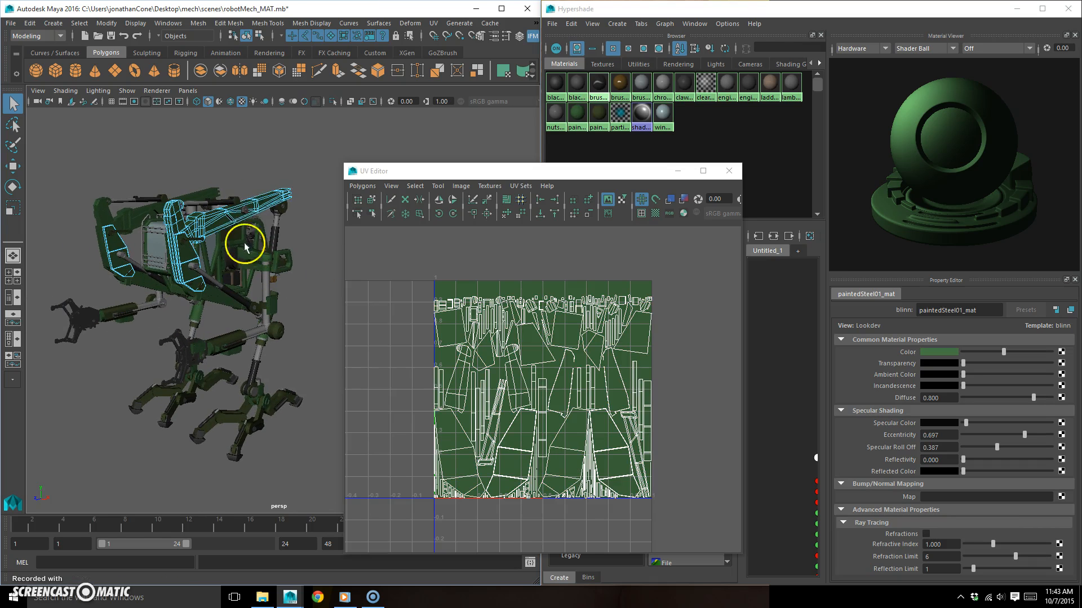
right_drag(247, 221, 273, 182)
right_drag(176, 246, 178, 222)
right_drag(120, 245, 139, 218)
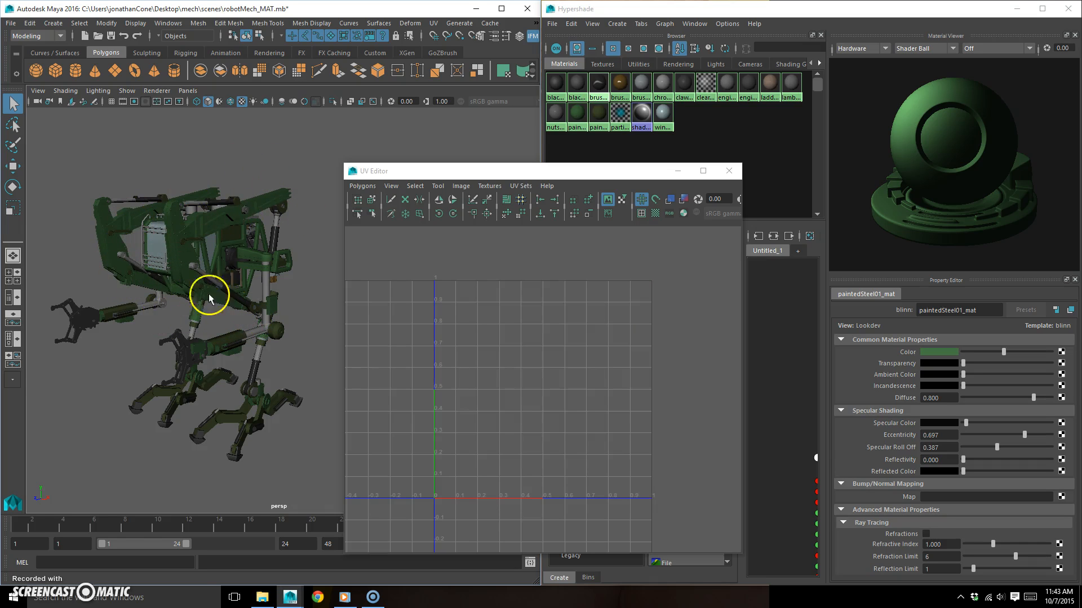
- Select all objects using blackPlastic_mat and lay out their UVs together in one tile
click(558, 83)
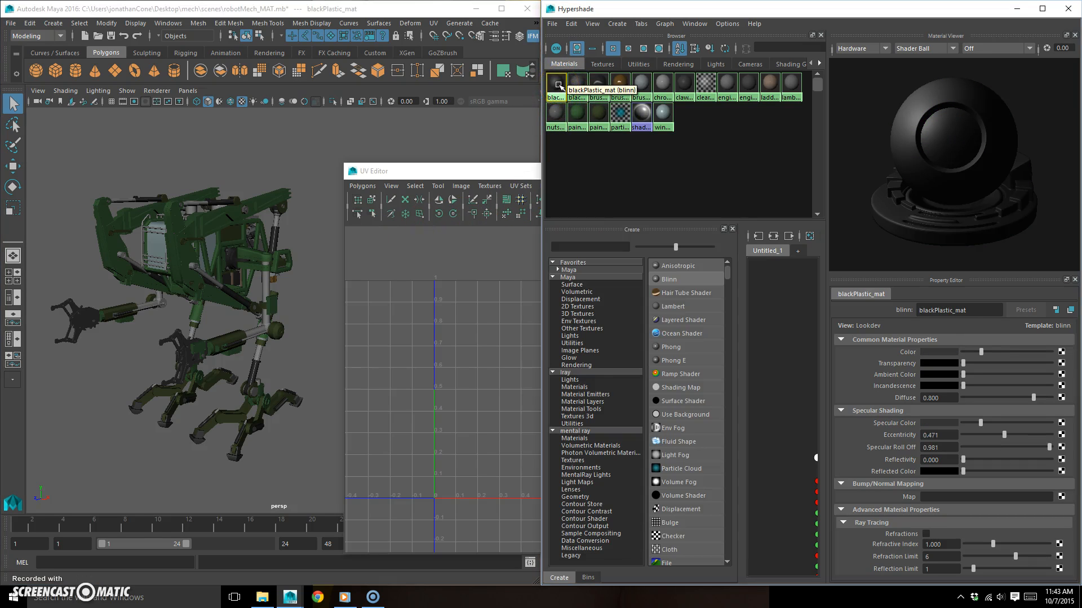
right_drag(557, 85, 658, 81)
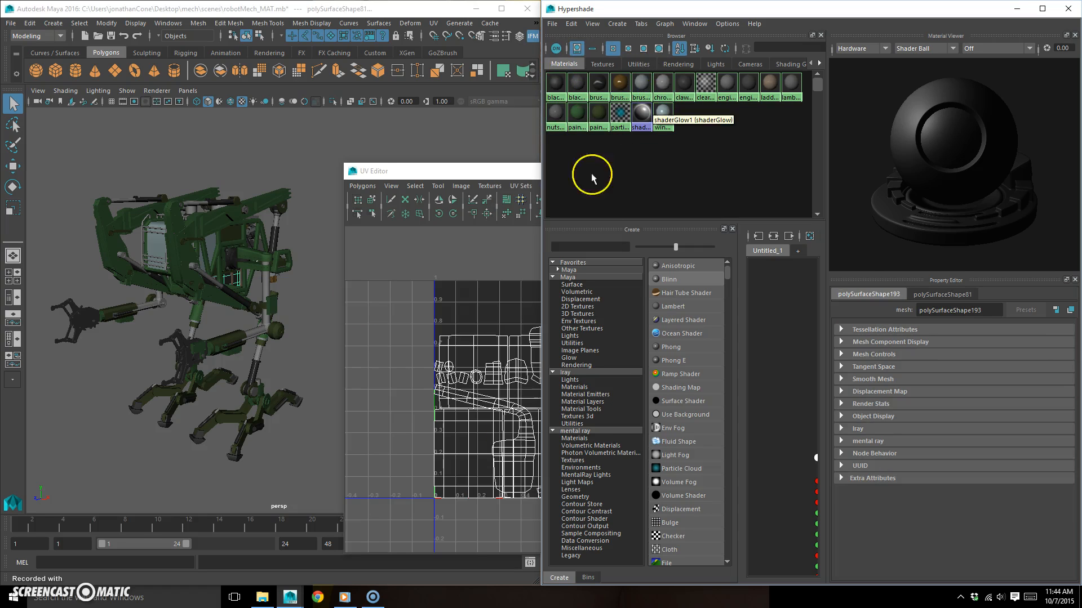
alt+drag(243, 290, 253, 323)
drag(479, 172, 409, 147)
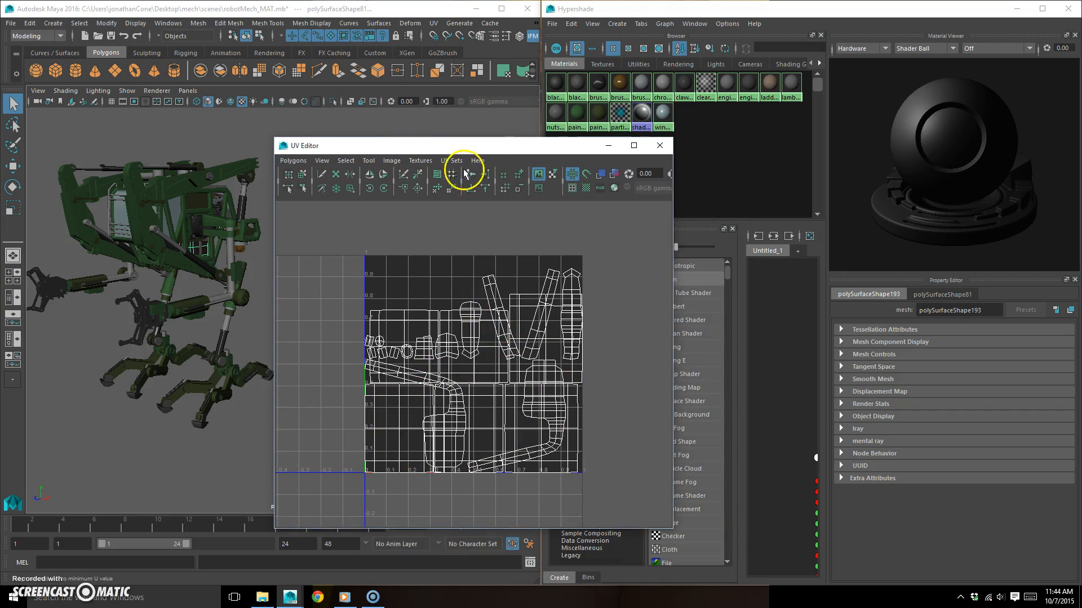
click(437, 175)
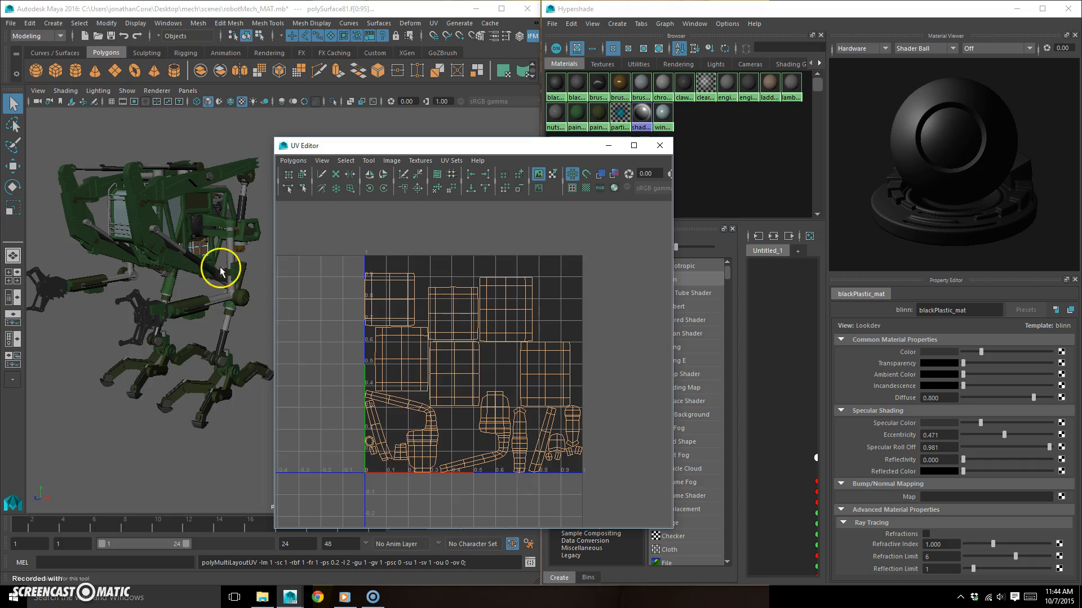
- Select all objects using blackRuber_mat and lay out their UVs together in one tile
click(578, 83)
right_drag(583, 86, 674, 89)
mouse_move(479, 145)
mouse_down()
mouse_move(449, 145)
mouse_move(472, 145)
mouse_up()
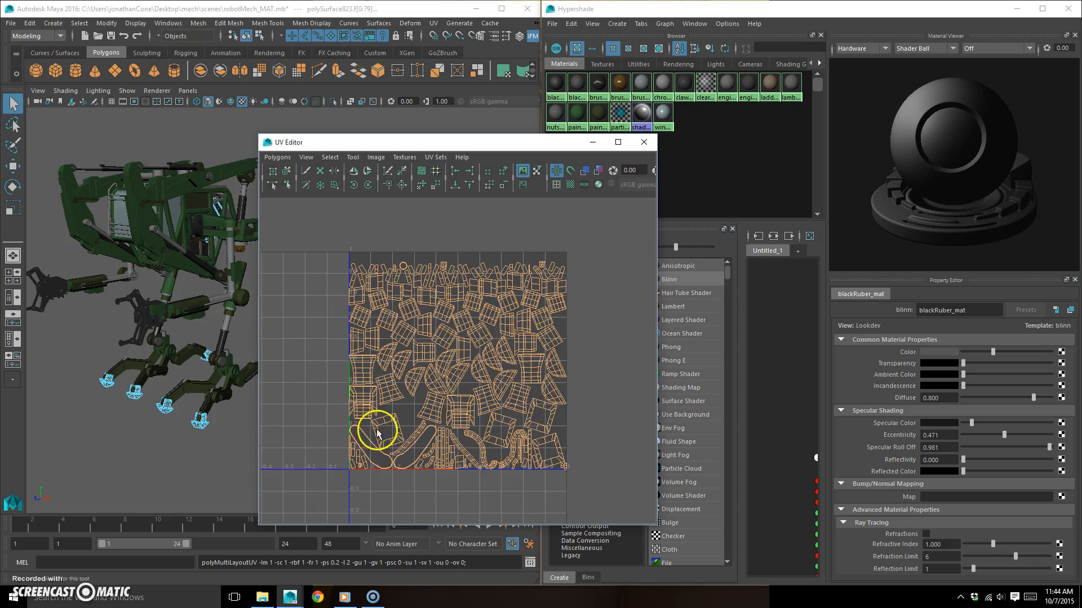
- Select all objects using brushedBrass_mat and lay out their UVs together in one tile
click(597, 80)
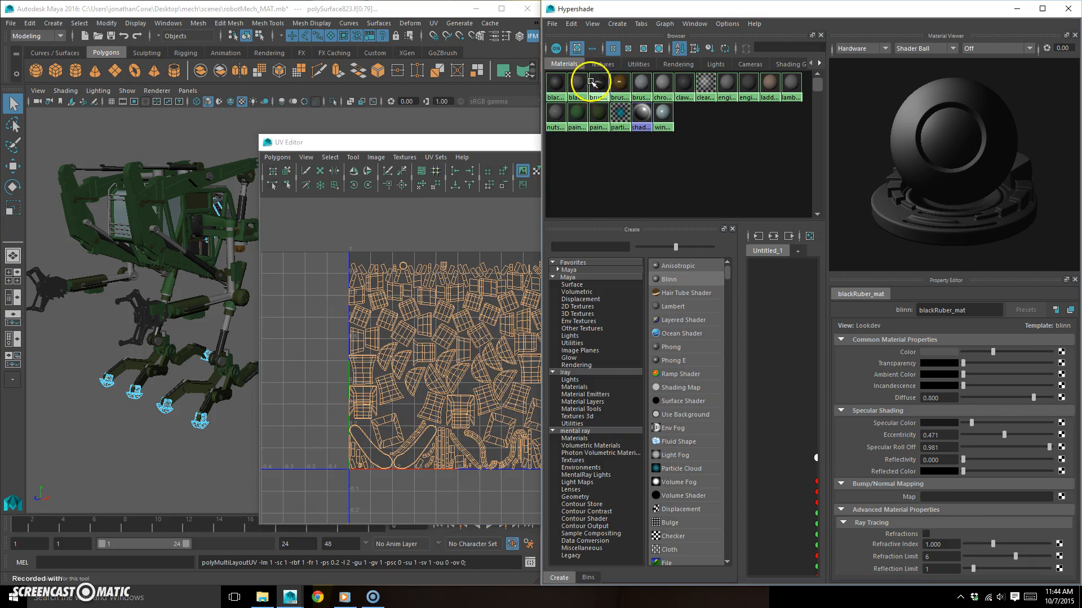
right_click(596, 80)
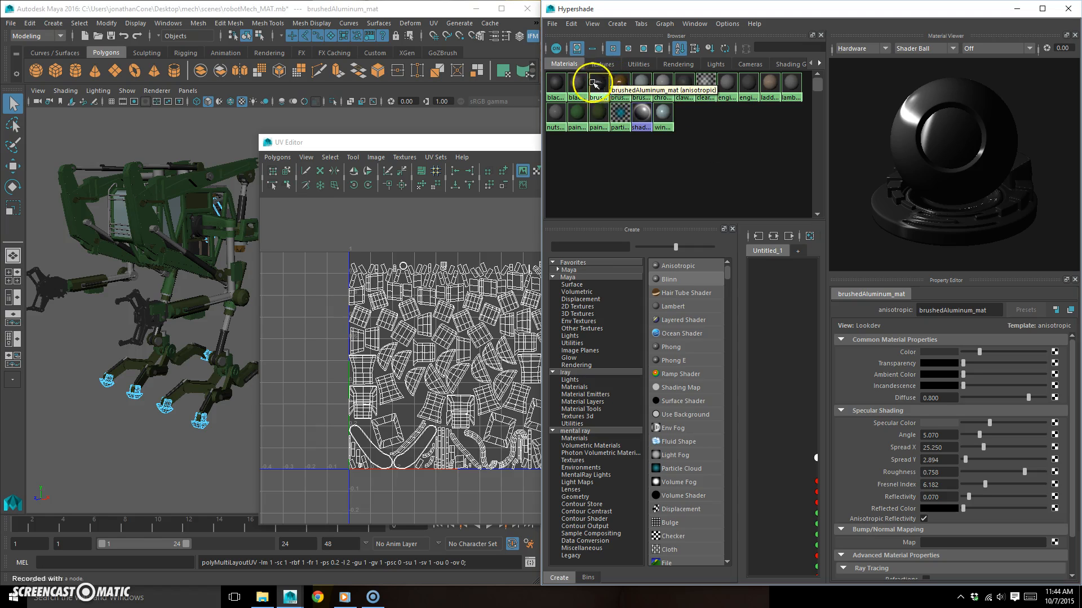
click(620, 80)
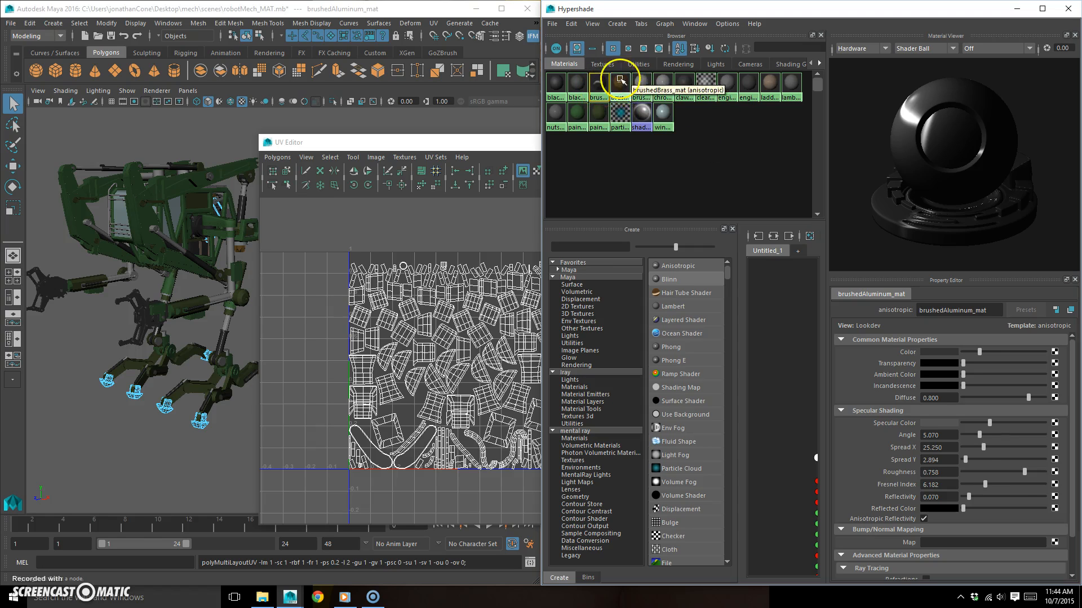
right_click(621, 85)
right_drag(620, 85, 658, 87)
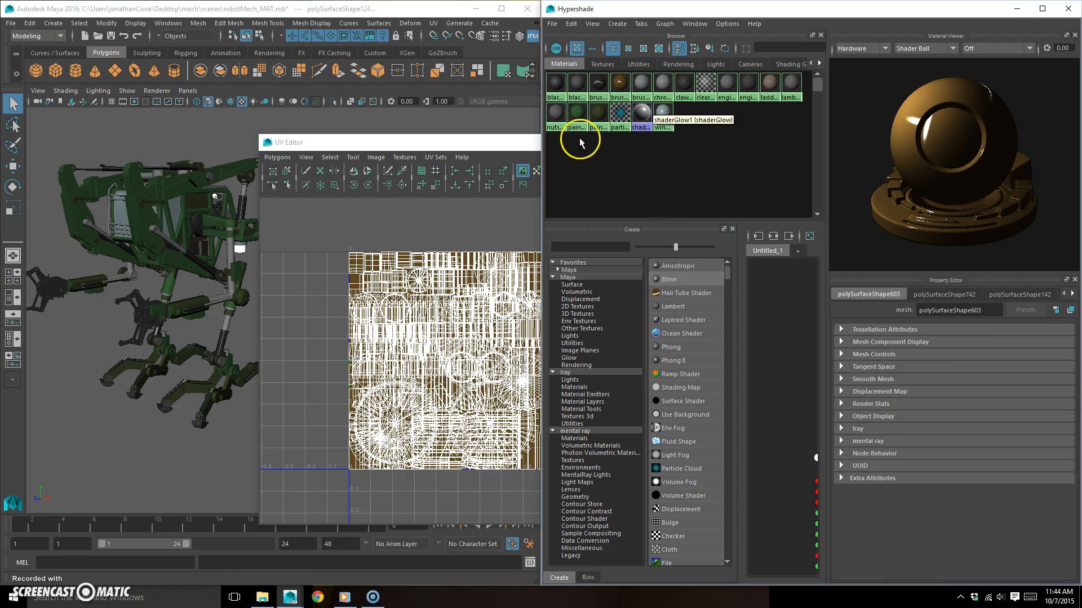
click(421, 170)
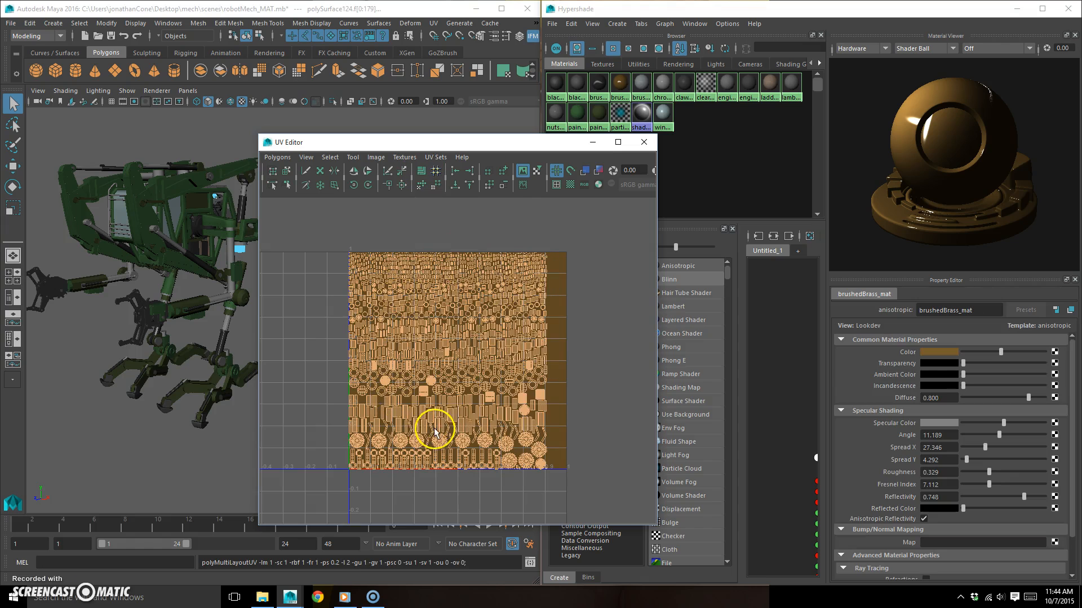
- Select all objects using brushedAluminum_mat, lay out their UVs together in one tile and clear the selection
click(716, 181)
click(597, 85)
right_drag(597, 85, 666, 95)
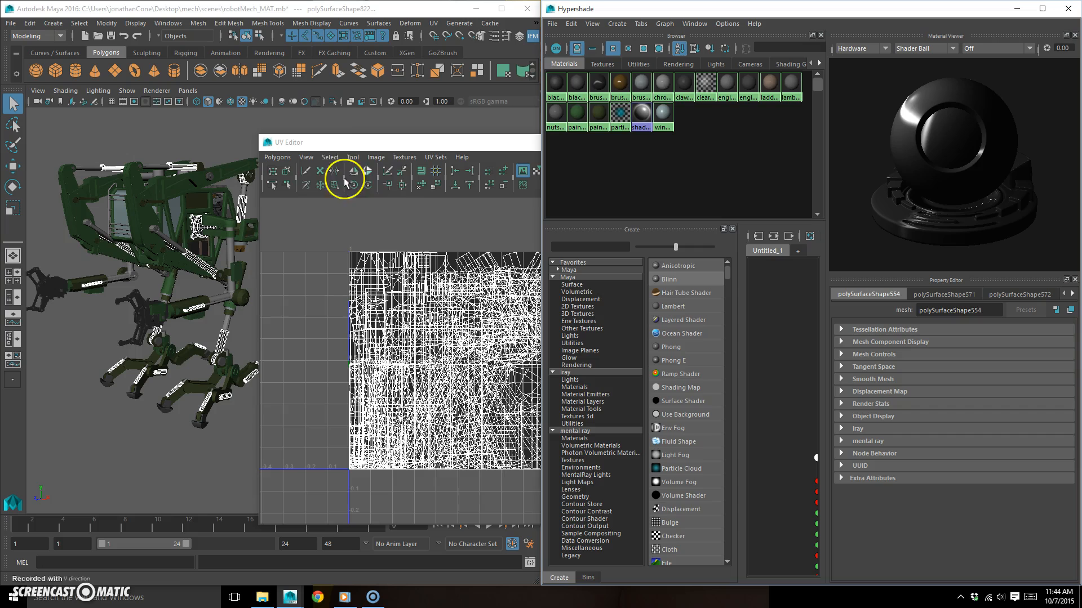
click(421, 170)
click(708, 157)
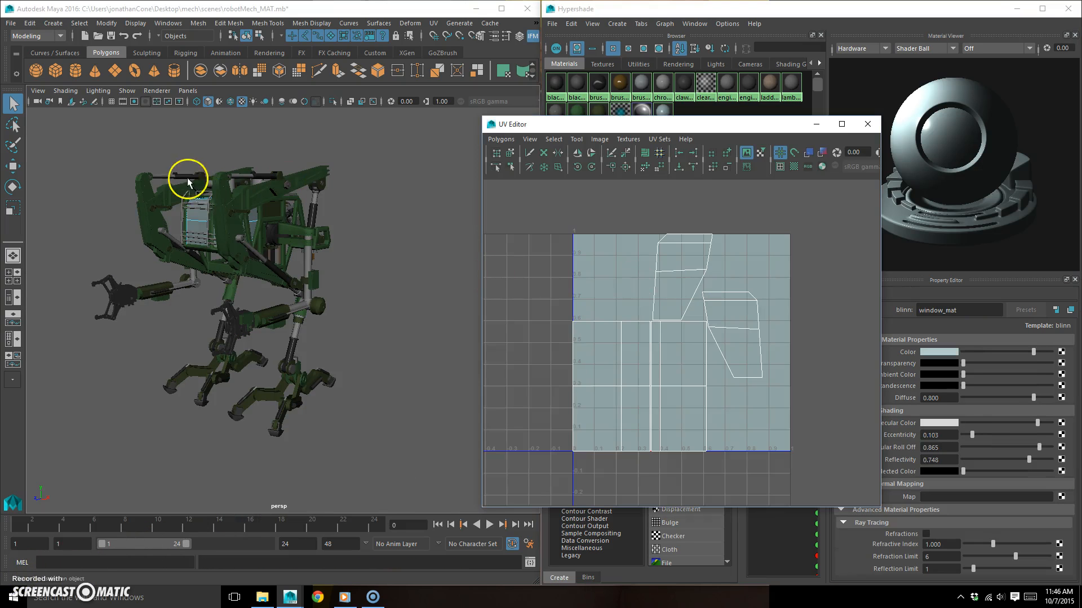
- Add the painted front uprights, side plate, upper arm, lower beams and shoulder arm to the selection, check their UV shells and close the UV Editor
click(153, 231)
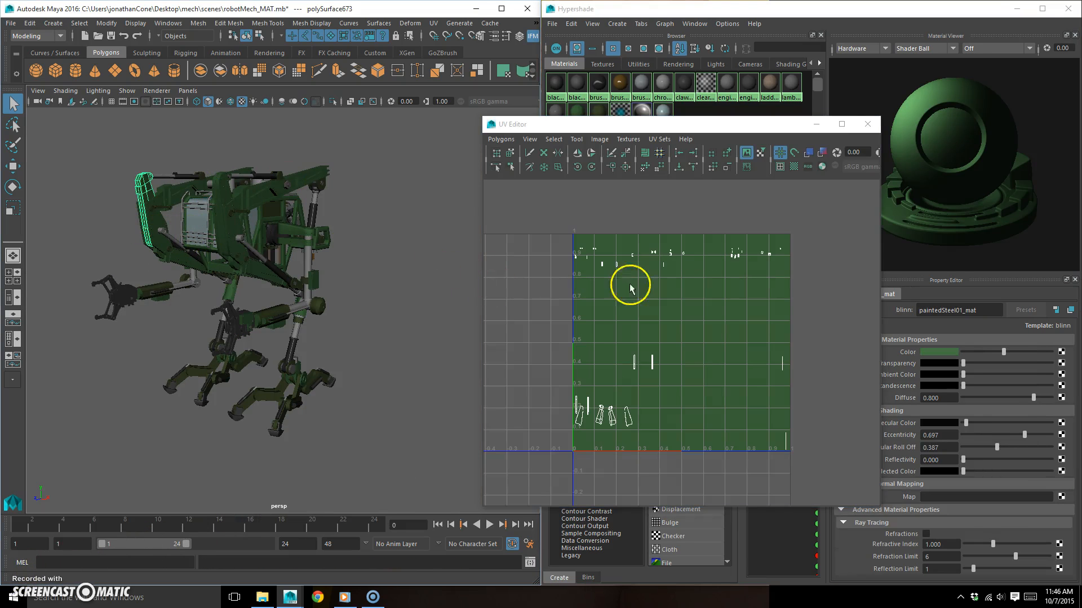
click(233, 226)
shift+click(279, 180)
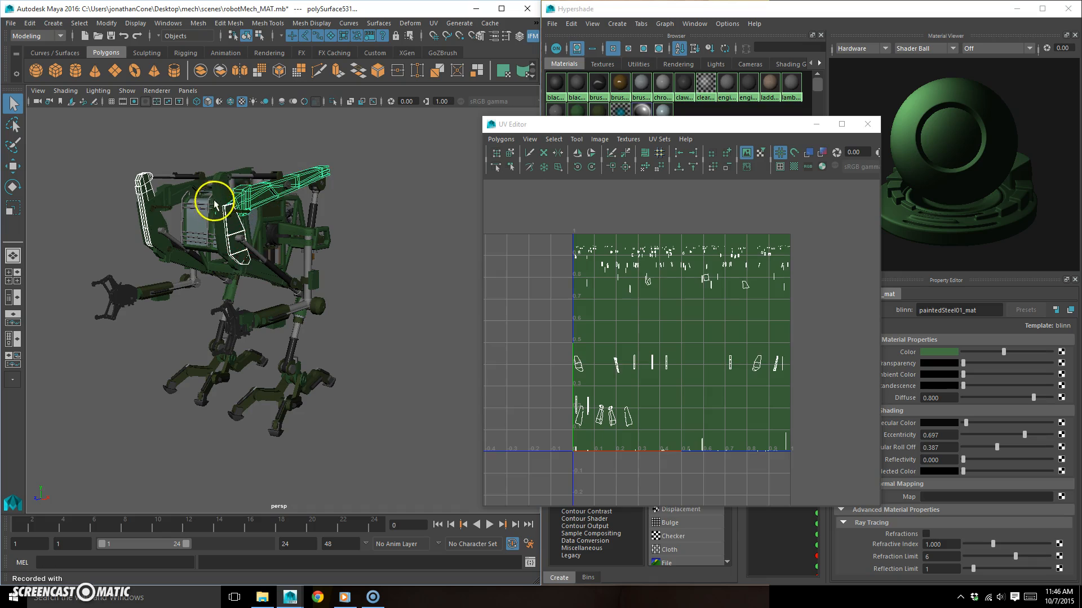
shift+click(236, 231)
shift+click(265, 274)
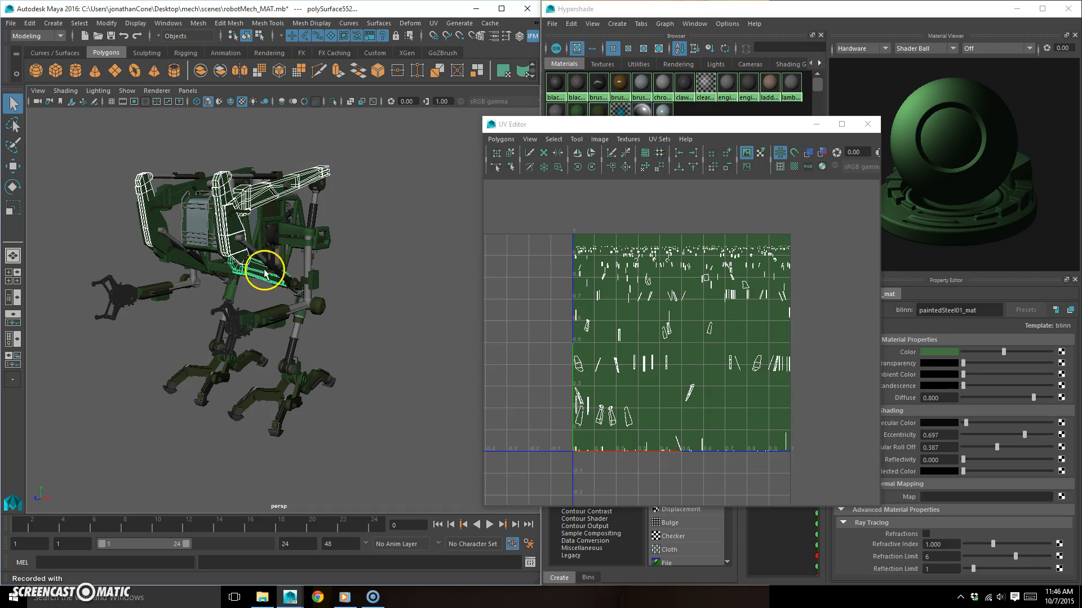
shift+click(289, 231)
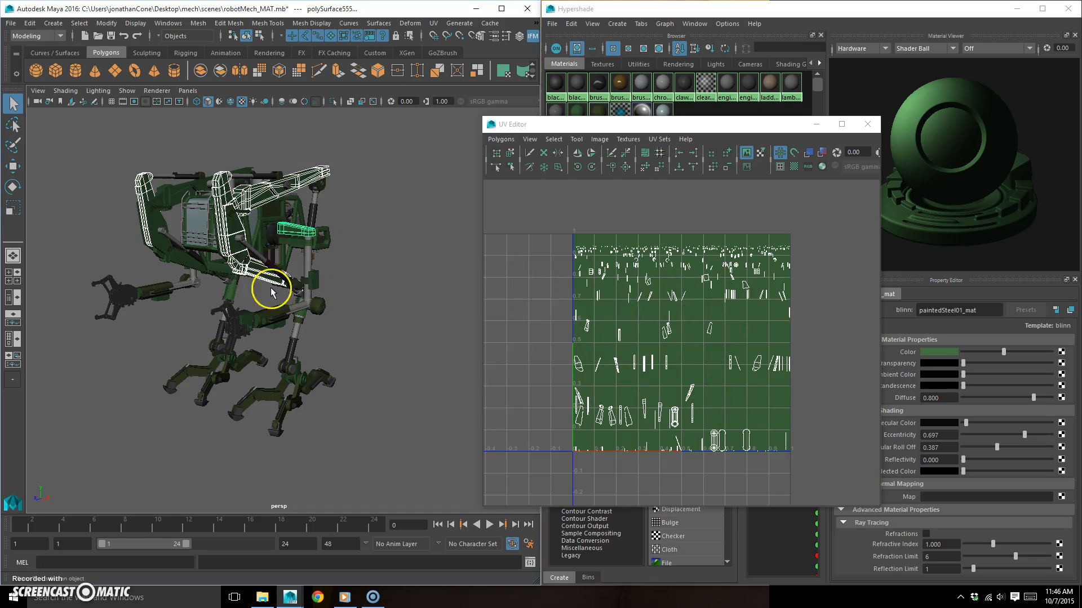
shift+click(179, 255)
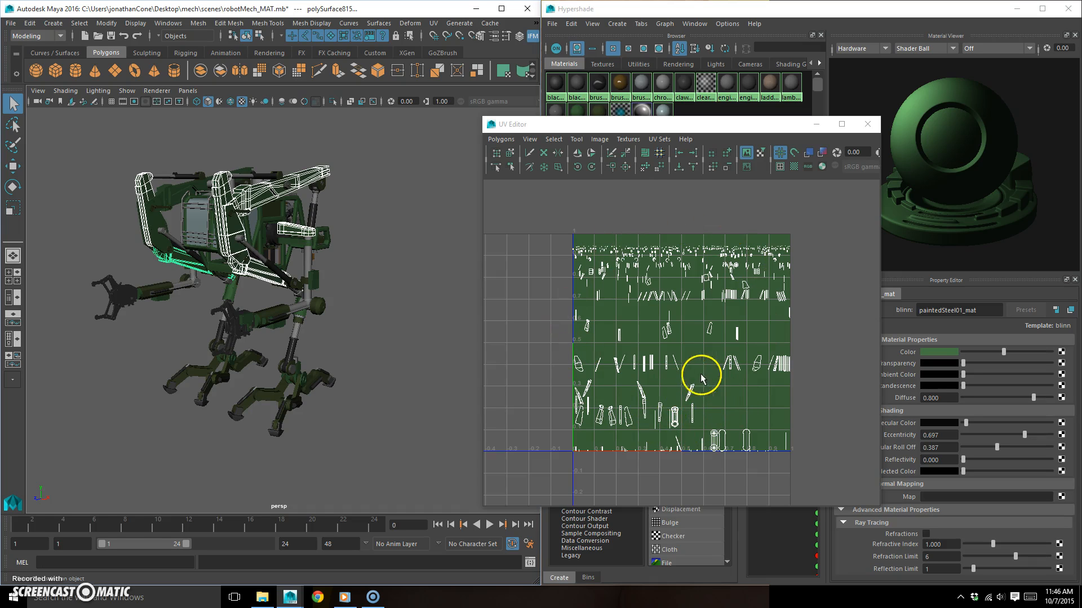
click(868, 125)
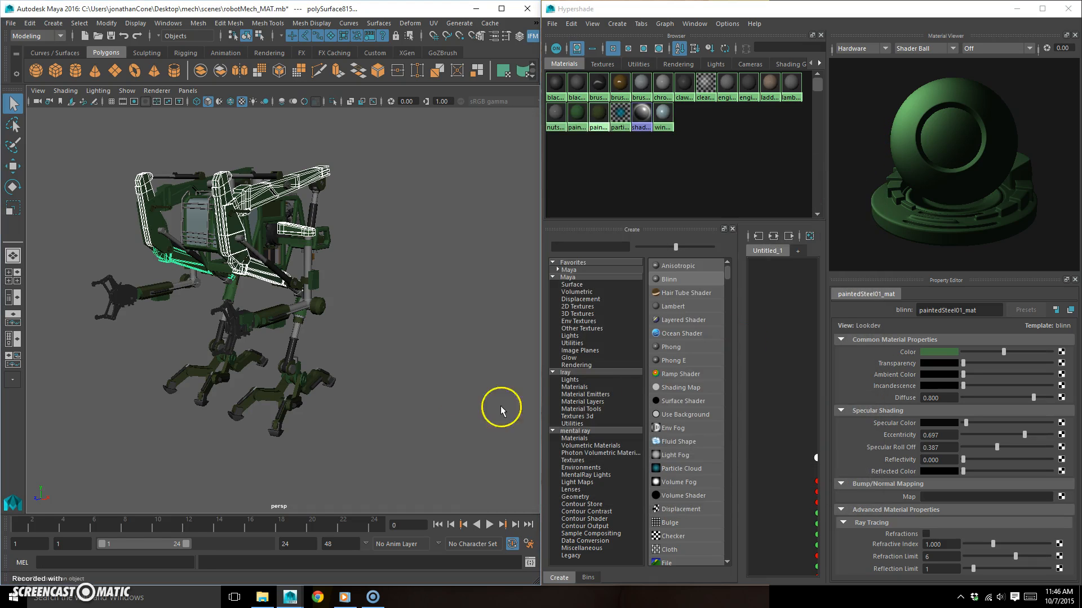
- Save the scene and accept the Student Version notice
alt+middle_drag(358, 336, 380, 325)
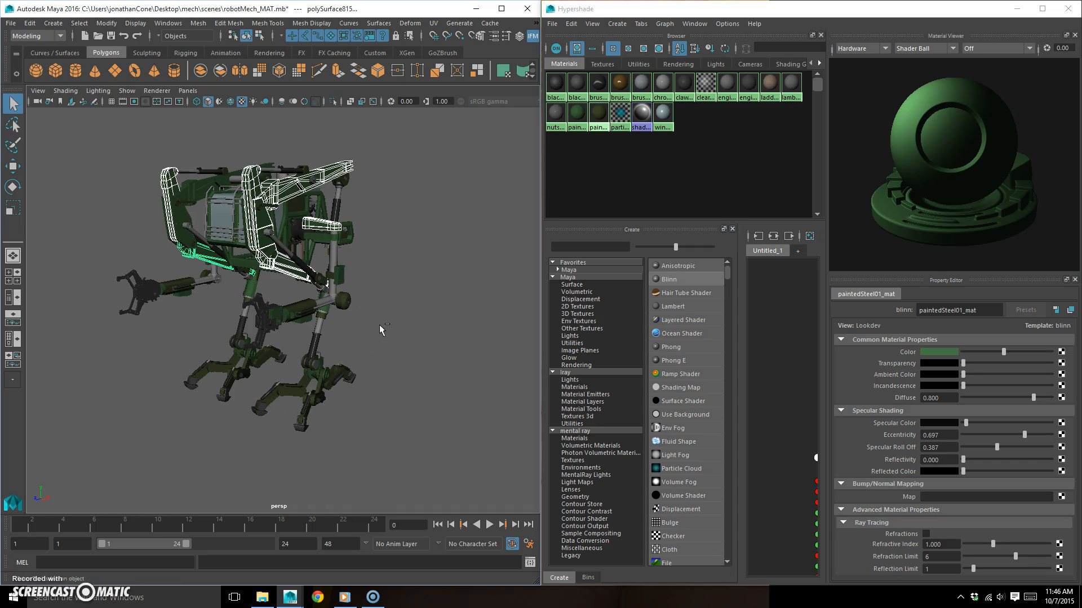
key(ctrl+s)
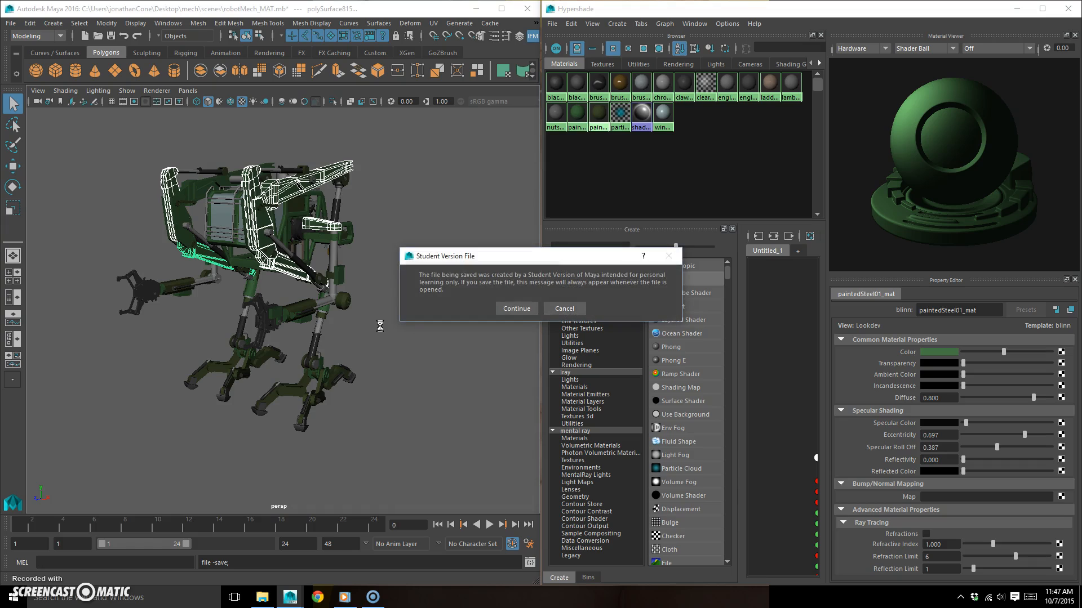
key(Return)
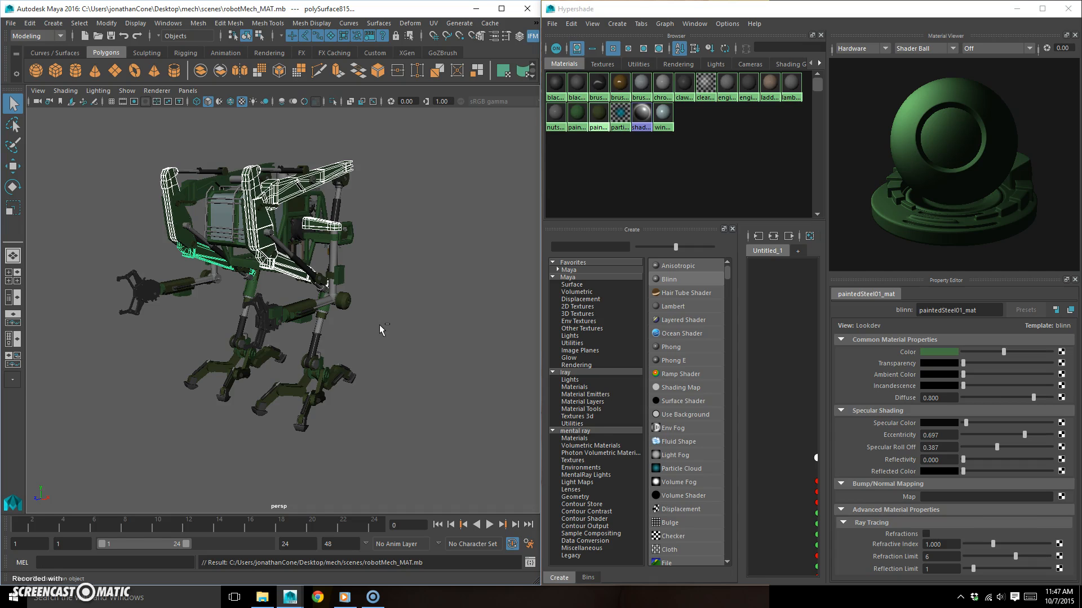
- Clear the selection, close Hypershade and maximize the Maya window
alt+drag(387, 297, 377, 333)
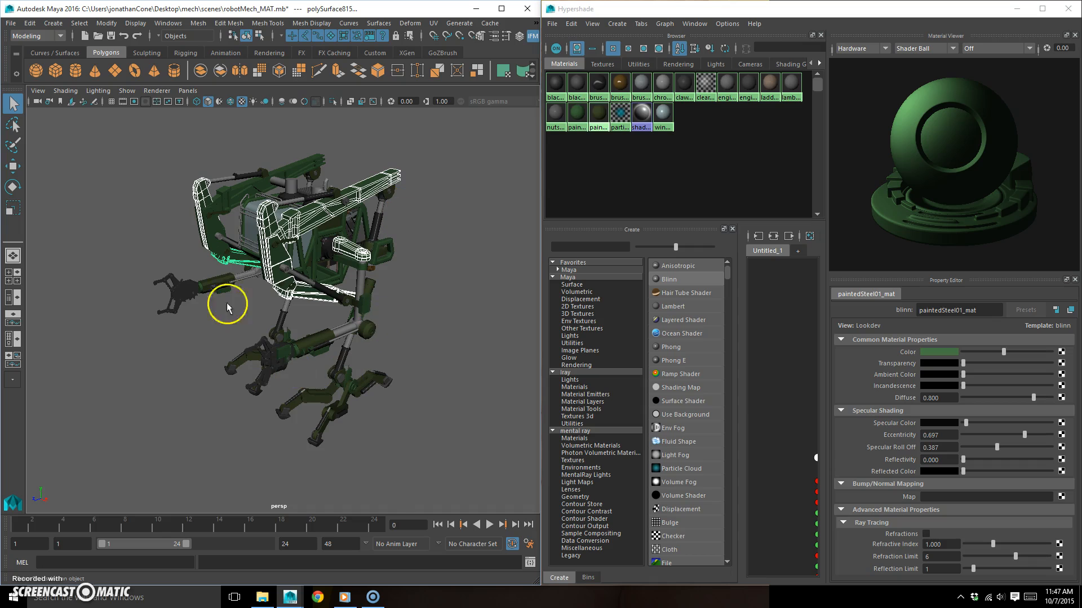
mouse_move(391, 311)
alt+mouse_down()
mouse_move(380, 302)
mouse_move(389, 316)
alt+mouse_up()
click(348, 336)
click(1068, 9)
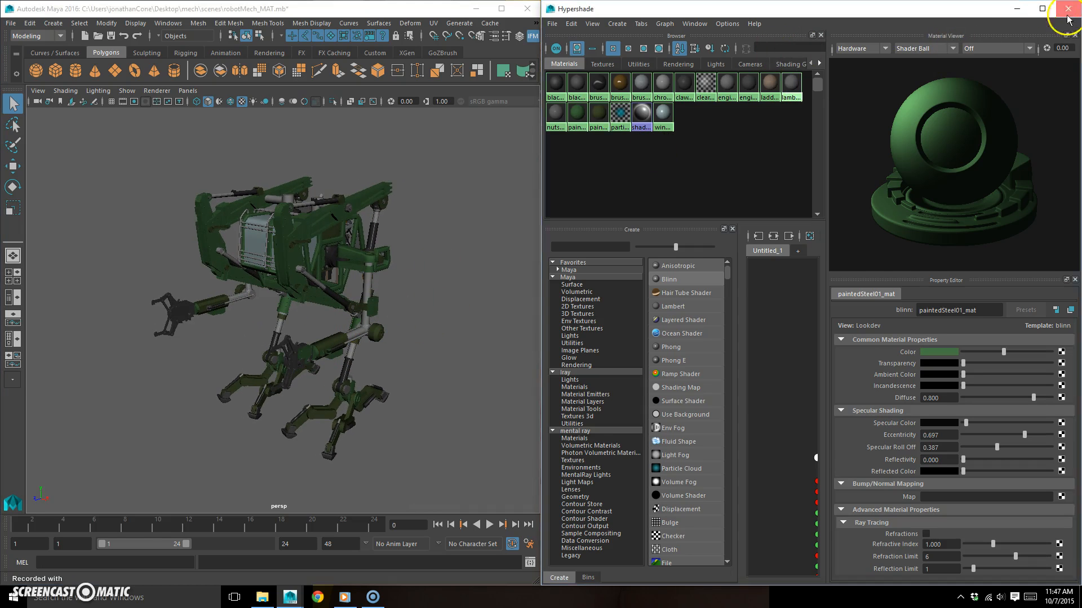
click(501, 8)
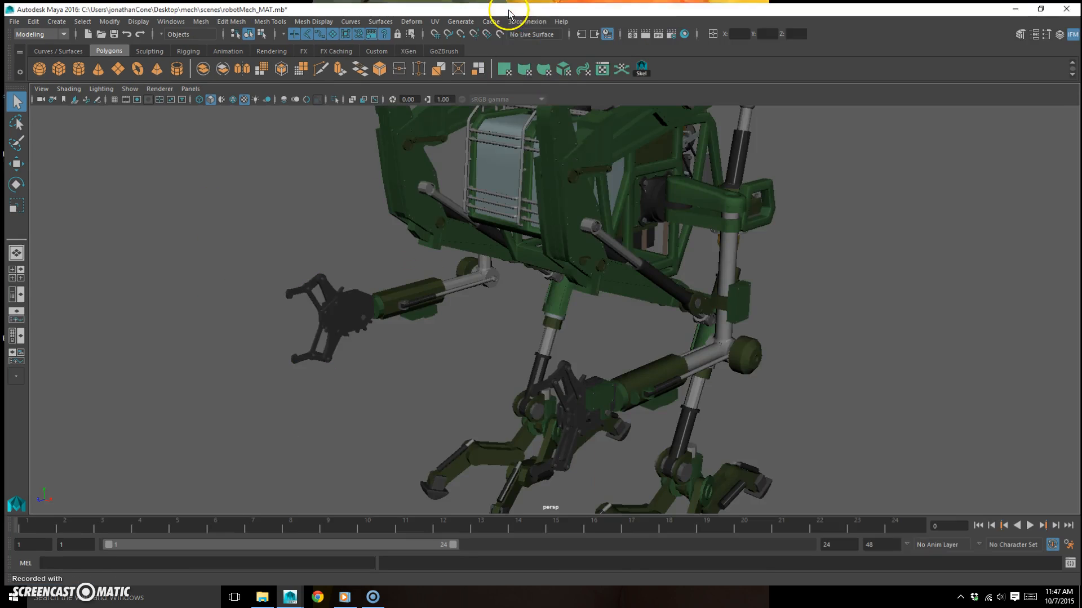
- Group all of the robot mech's parts and name the group geo_grp
alt+right_drag(618, 302, 415, 415)
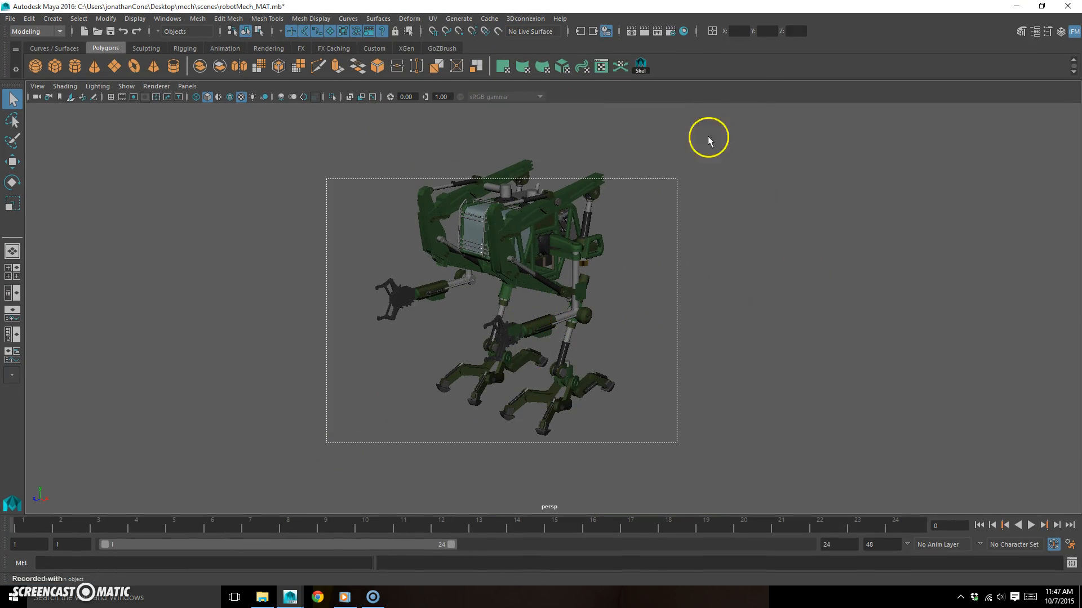
drag(754, 103, 745, 103)
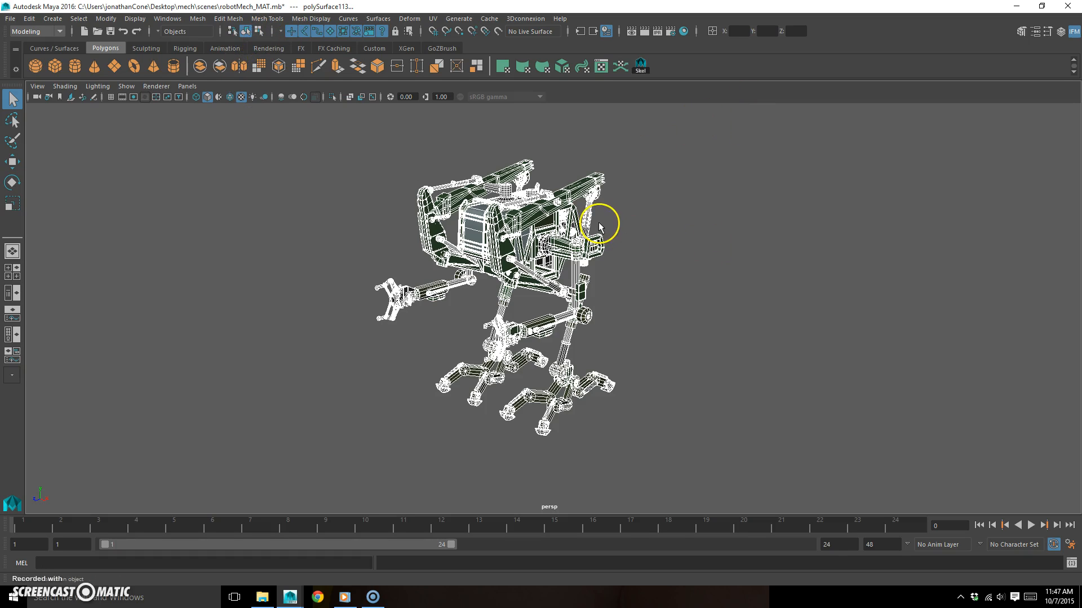
key(ctrl+g)
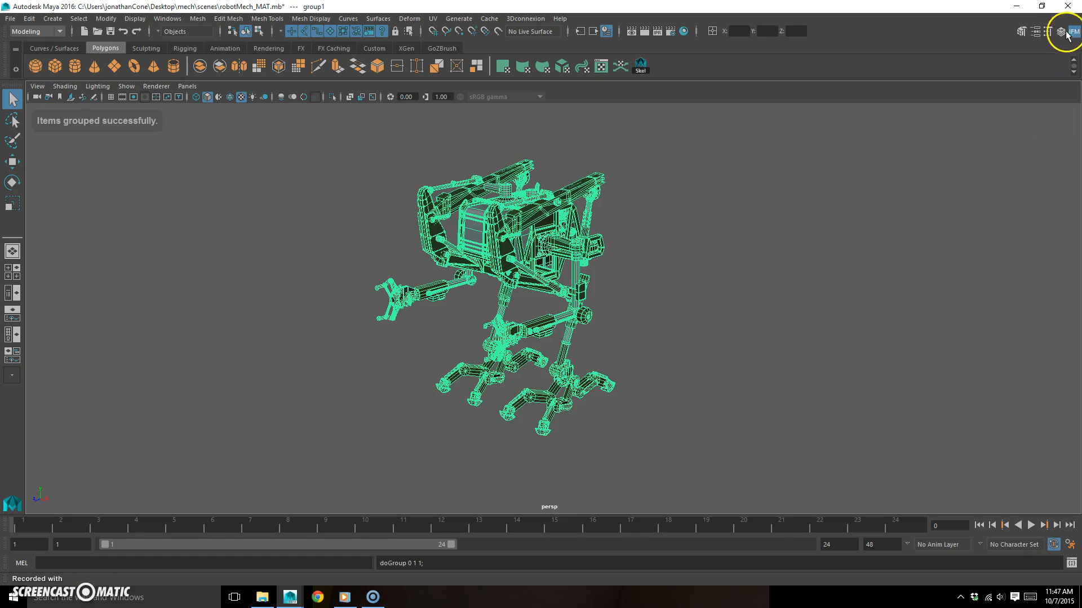
click(1061, 31)
double_click(985, 119)
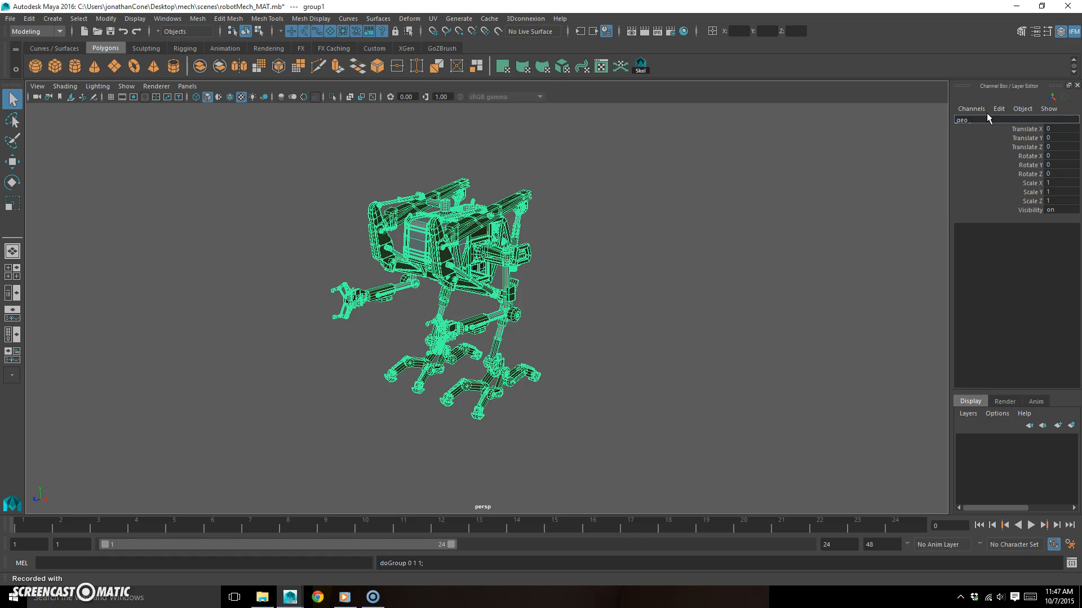
text(geo_grp)
key(Return)
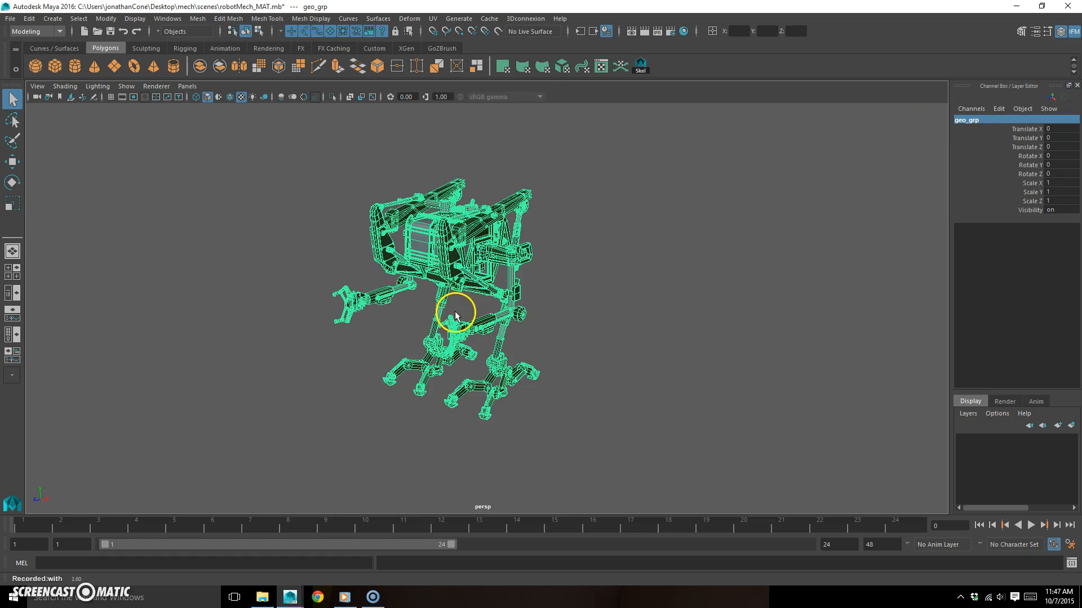
- Send geo_grp to Mudbox as a new scene
click(11, 18)
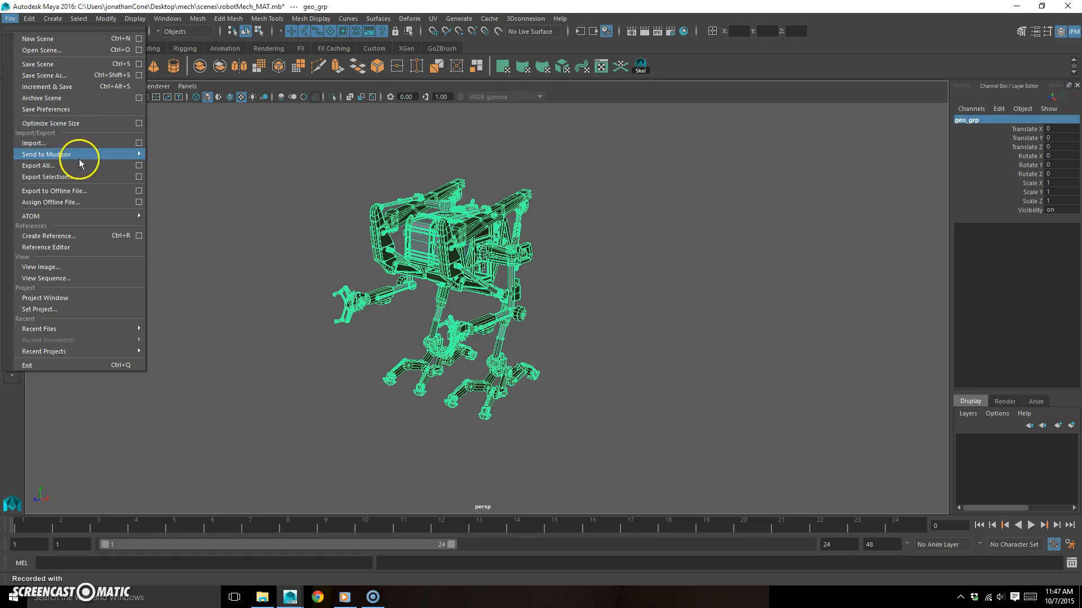
mouse_move(80, 155)
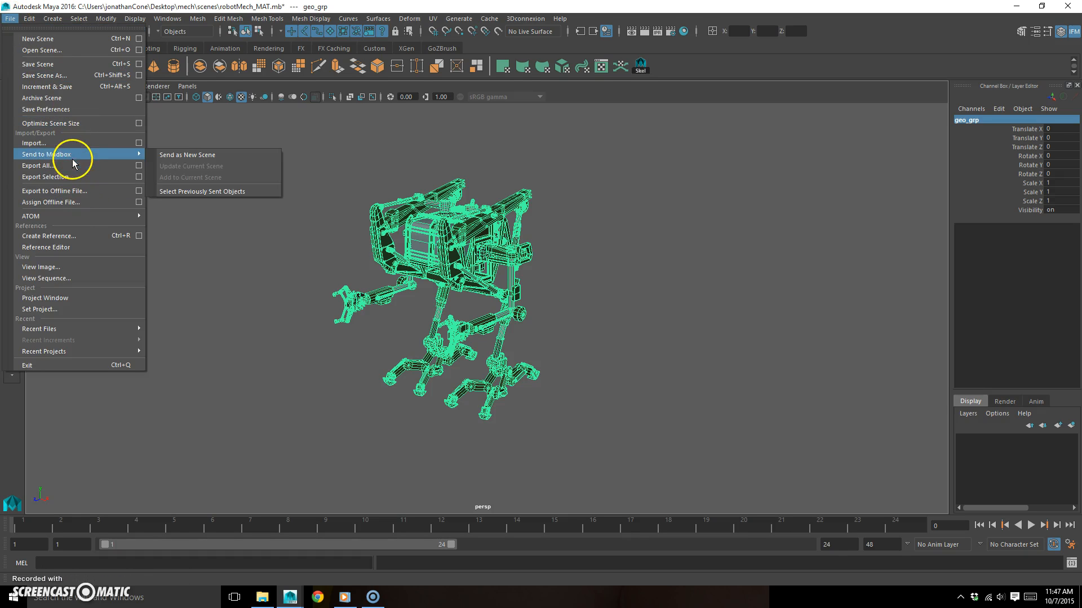
click(222, 156)
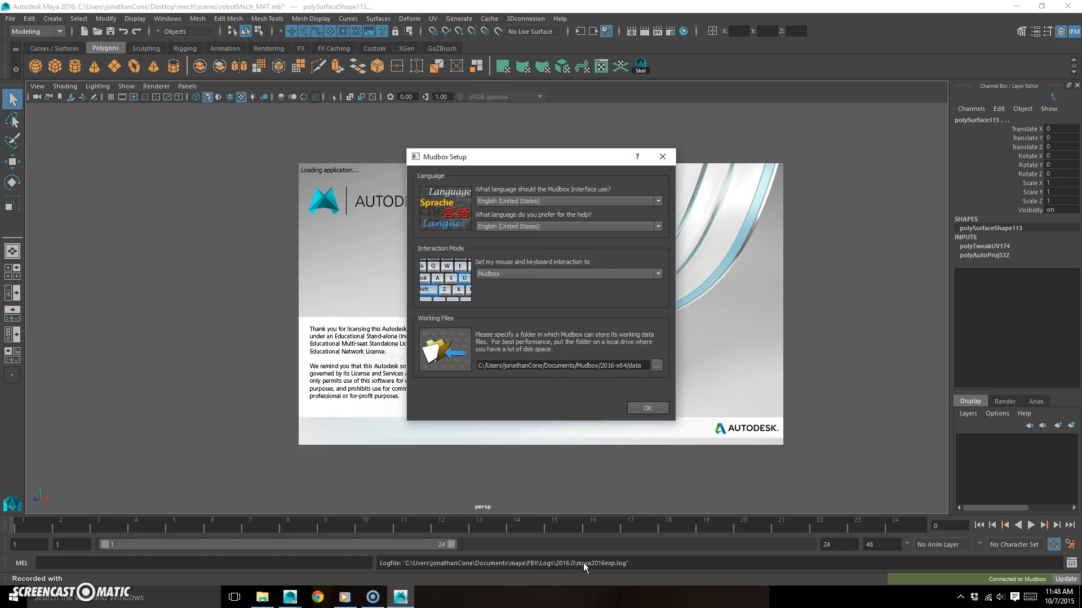
- Set Mudbox's mouse and keyboard interaction to Maya and accept the setup
click(598, 275)
click(540, 286)
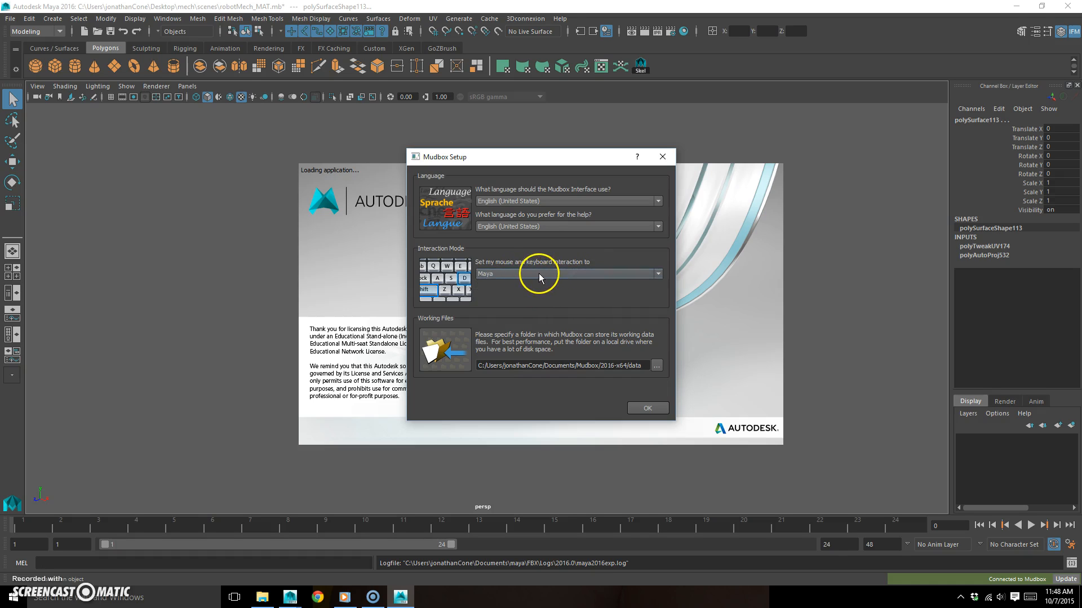
click(648, 410)
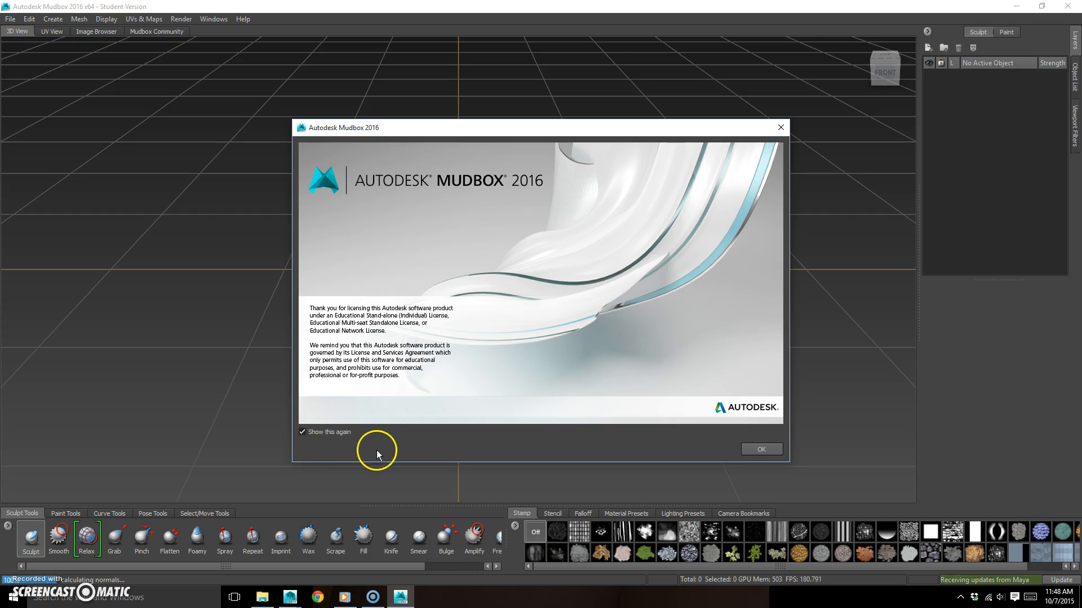
- Keep all imported meshes flagged with problems and dismiss the Mudbox welcome and What's New windows
click(302, 432)
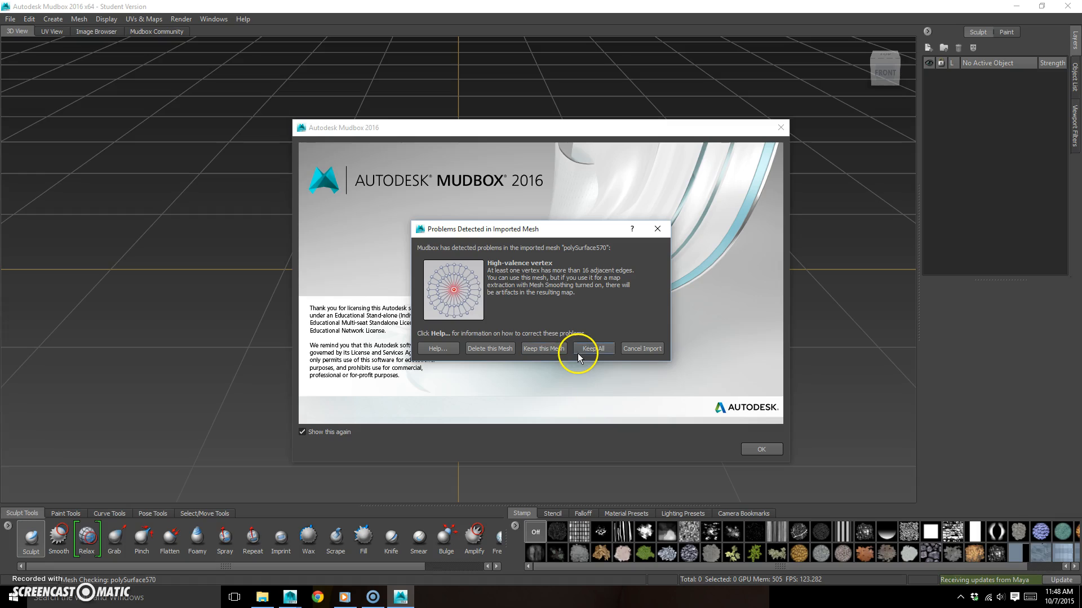
click(600, 351)
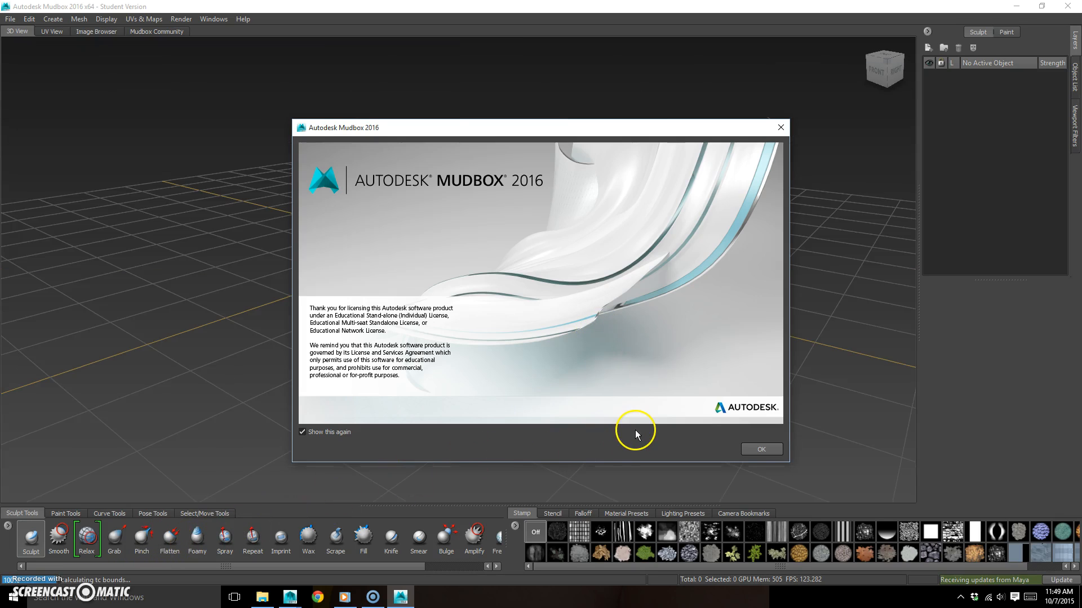
click(758, 449)
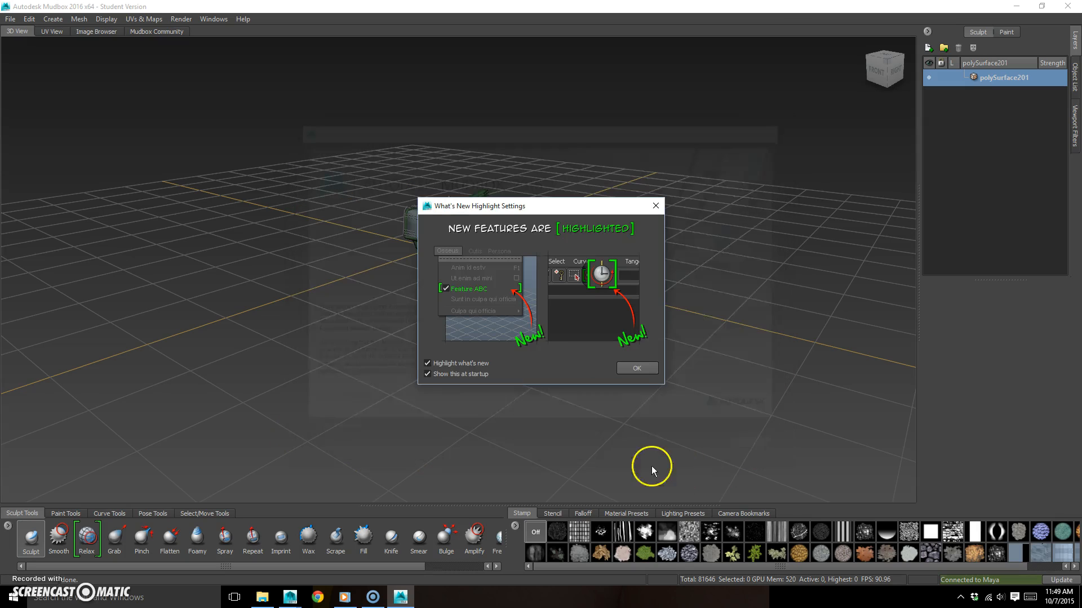
click(641, 370)
- Examine the imported mech in Mudbox from several sides for missing parts, comparing it with the Maya model
mouse_move(526, 329)
alt+mouse_down()
mouse_move(682, 296)
mouse_move(533, 346)
mouse_move(593, 357)
mouse_move(491, 319)
mouse_move(553, 297)
mouse_move(543, 319)
alt+mouse_up()
alt+drag(443, 152, 526, 237)
alt+drag(485, 234, 479, 234)
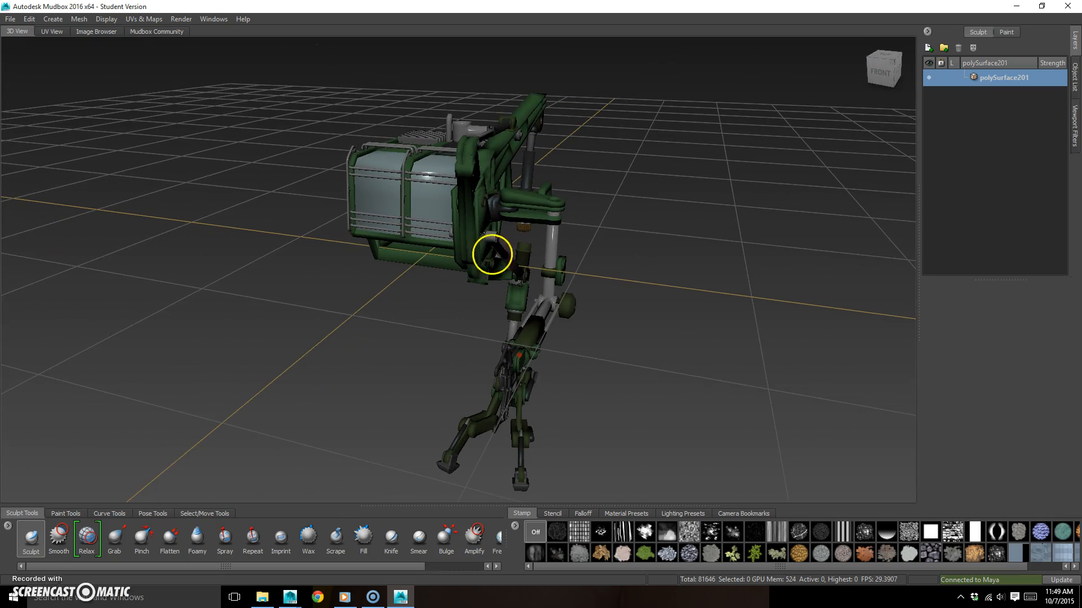
click(400, 597)
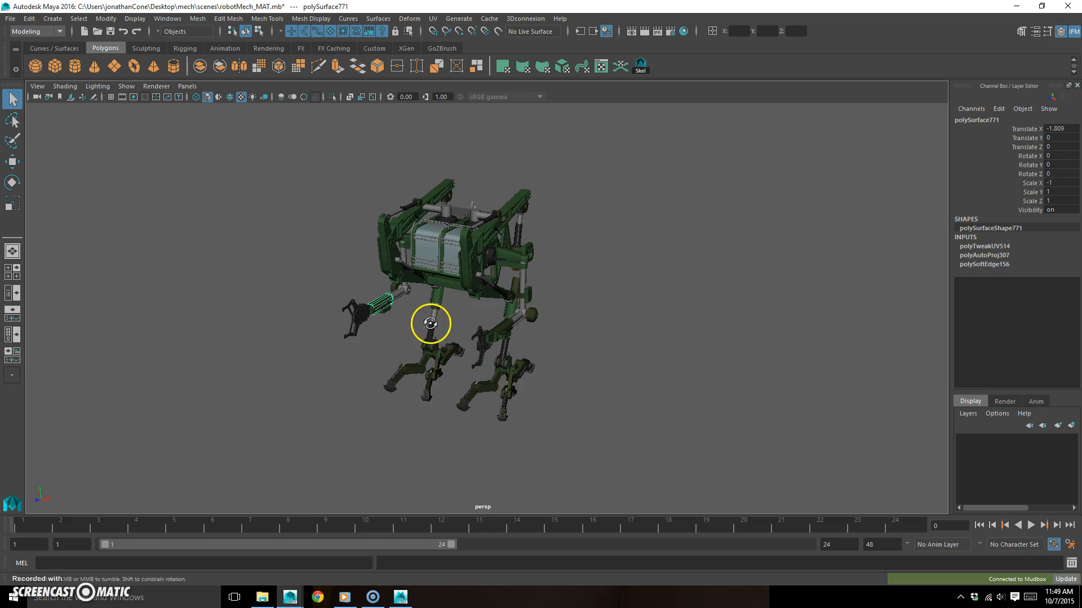
click(400, 597)
alt+drag(575, 323, 482, 340)
alt+middle_drag(481, 340, 587, 275)
alt+right_drag(497, 304, 634, 306)
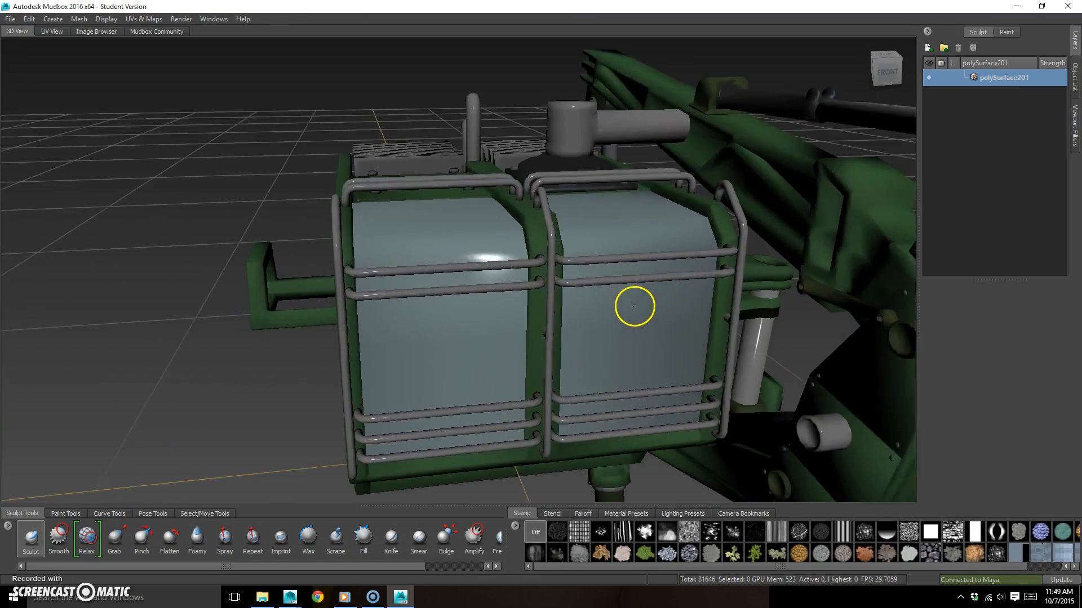
alt+right_drag(454, 307, 1079, 293)
alt+right_drag(850, 343, 301, 338)
alt+drag(302, 338, 404, 302)
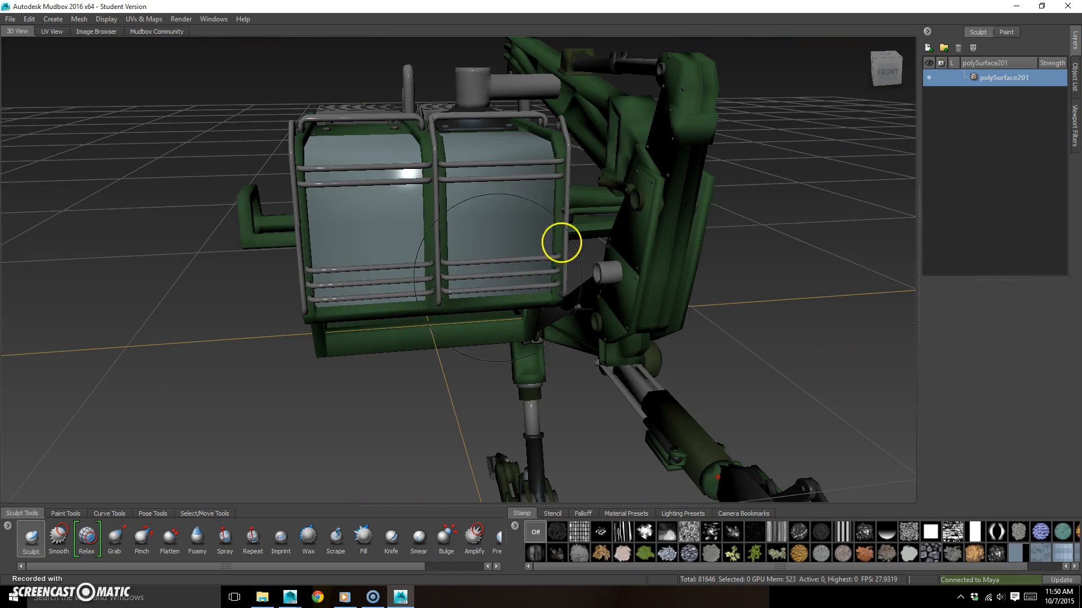
mouse_move(469, 240)
alt+mouse_down()
mouse_move(429, 280)
mouse_move(447, 285)
mouse_move(413, 287)
mouse_move(498, 249)
mouse_move(453, 267)
alt+mouse_up()
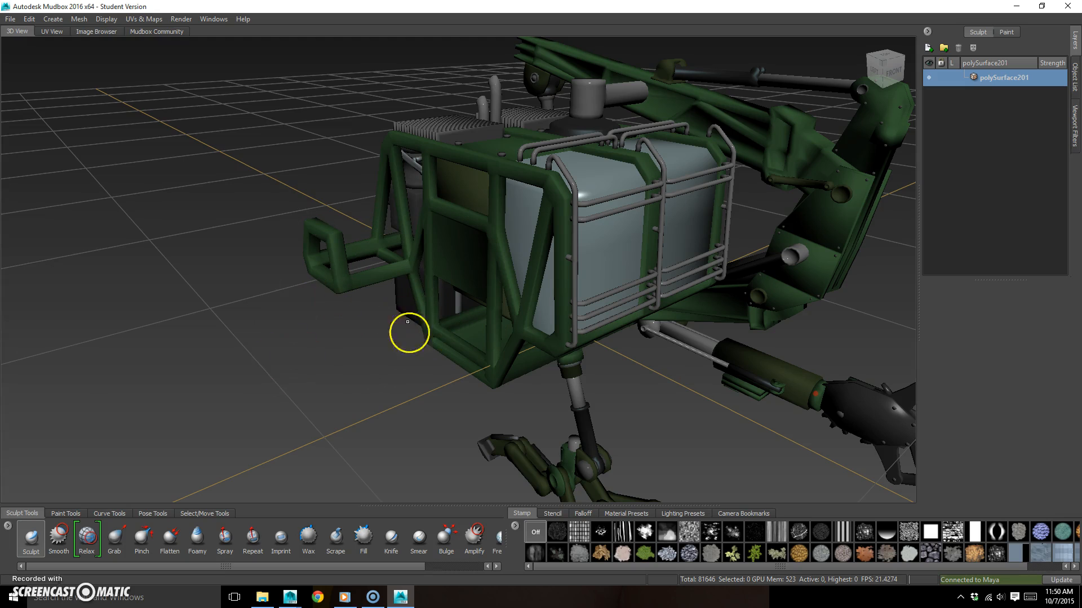
alt+right_drag(366, 358, 406, 349)
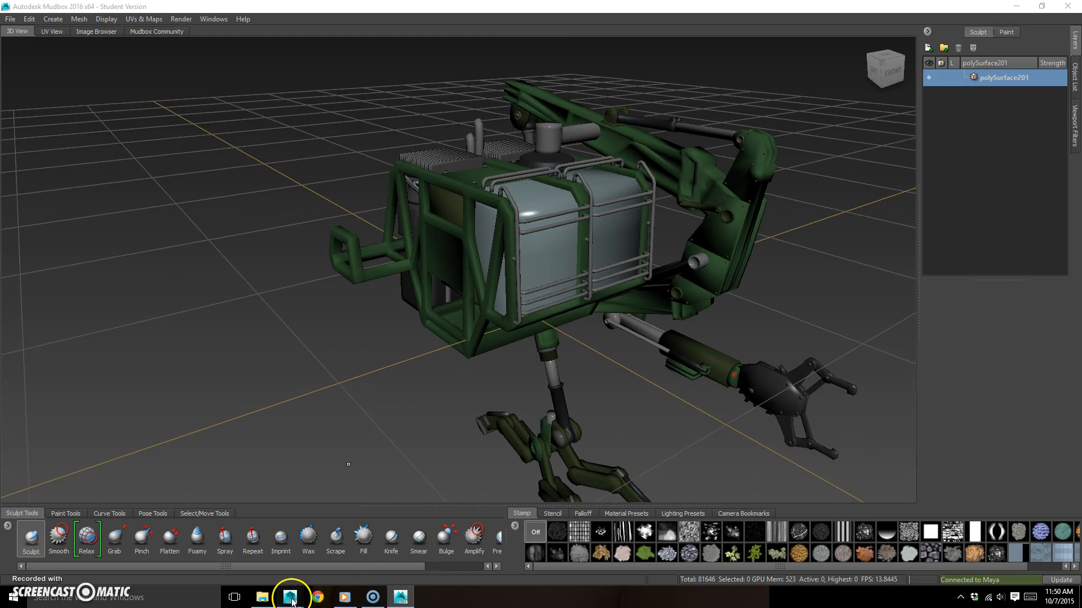
- Switch to Maya and check the transform values of a mirrored front upright on the mech
mouse_move(290, 597)
click(363, 537)
alt+drag(417, 222, 483, 345)
click(521, 282)
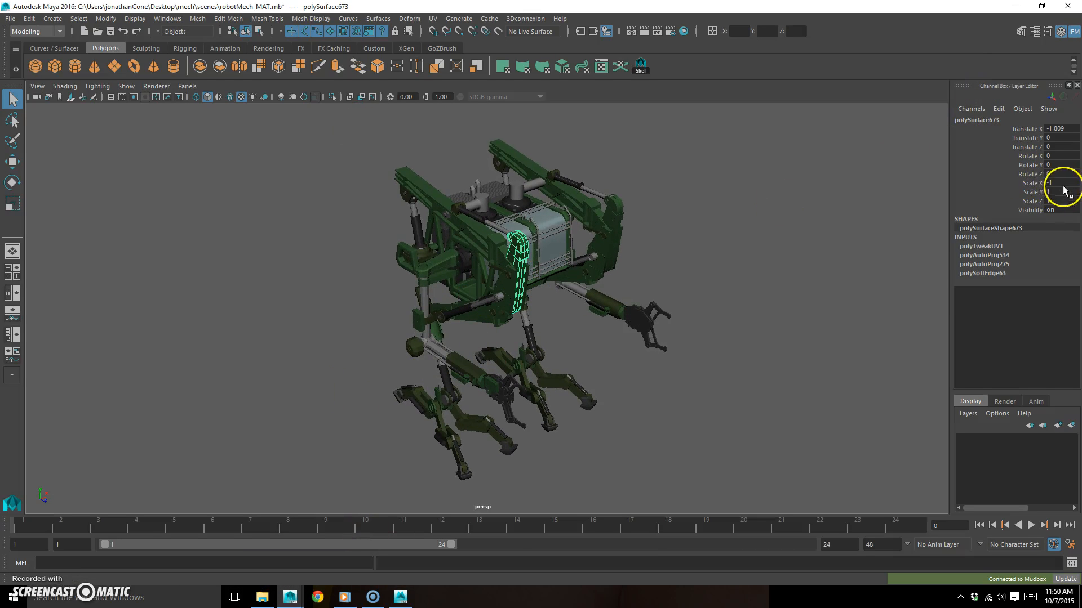
alt+drag(504, 318, 597, 228)
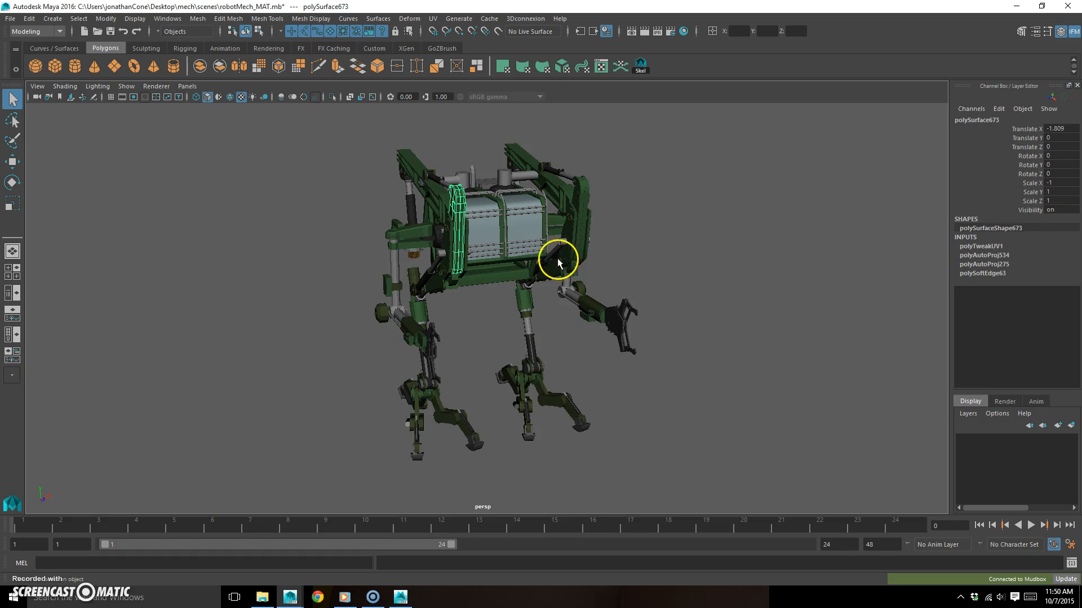
alt+drag(558, 261, 538, 276)
alt+drag(428, 352, 445, 251)
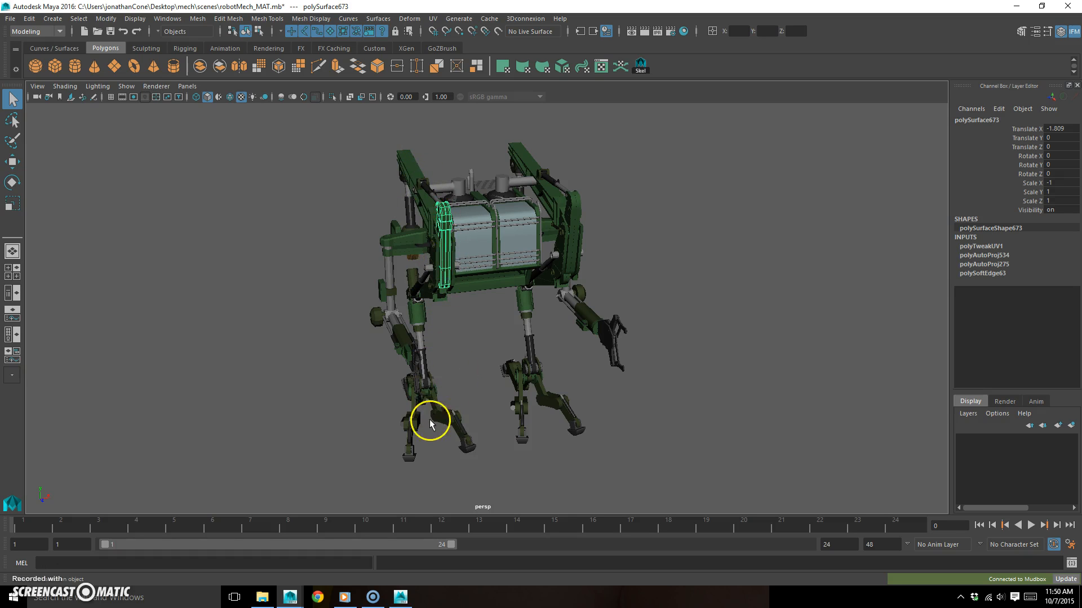
- Freeze the transformations of all the mech's parts and check the values on one forearm
alt+drag(428, 431, 702, 106)
click(97, 18)
click(137, 72)
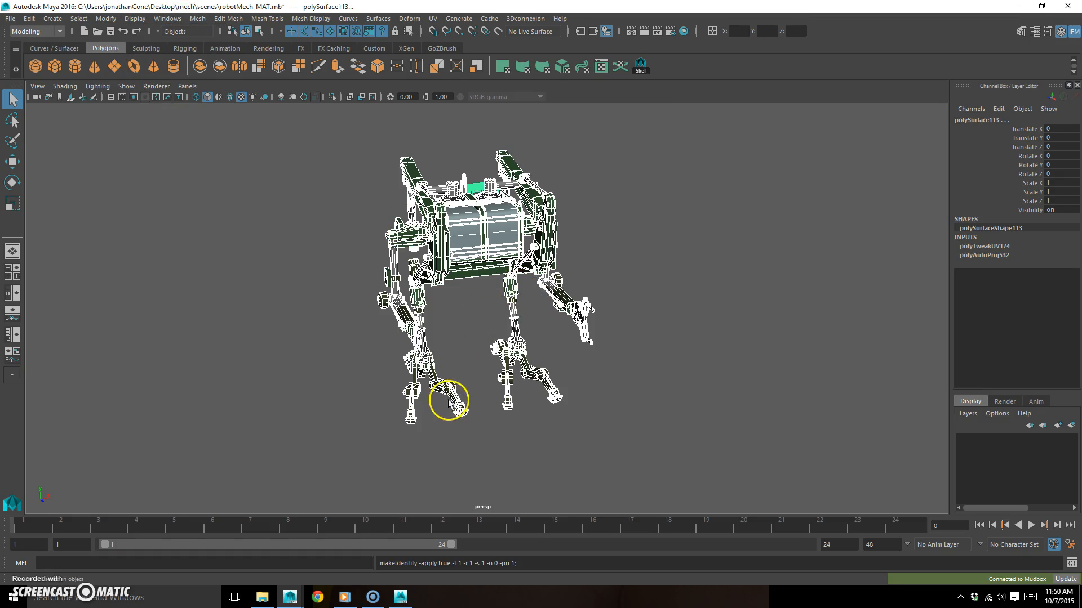
alt+drag(551, 432, 434, 326)
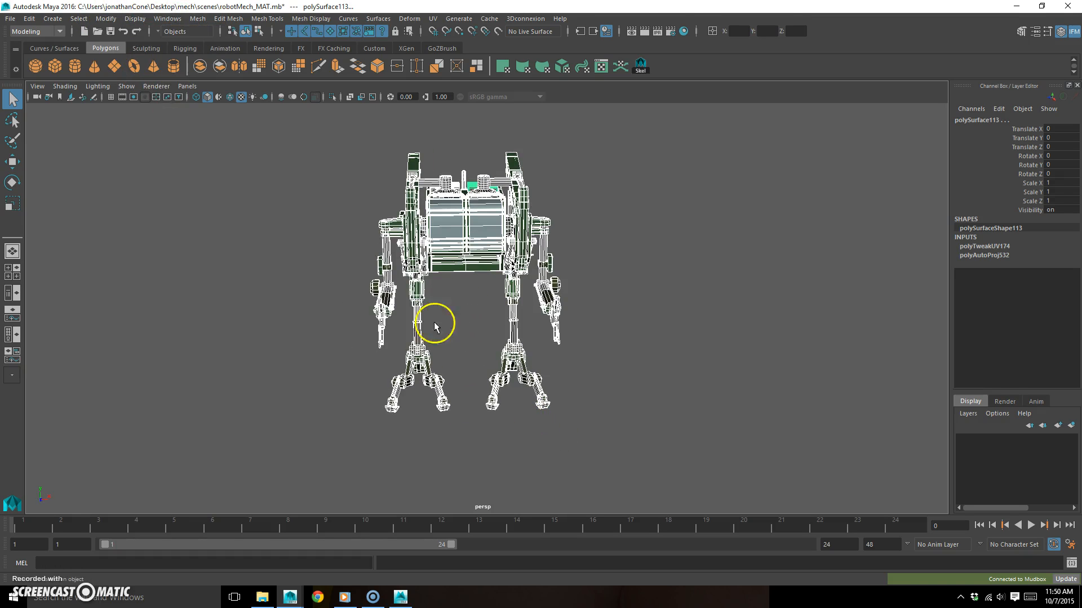
click(387, 306)
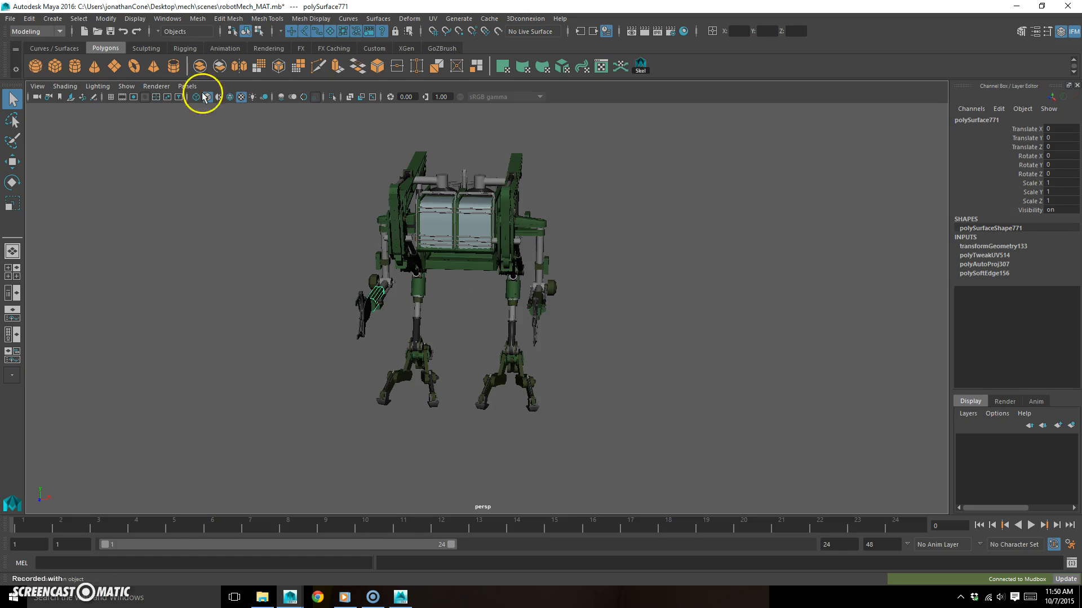
- Switch to Mudbox and close it without saving the scene
click(400, 596)
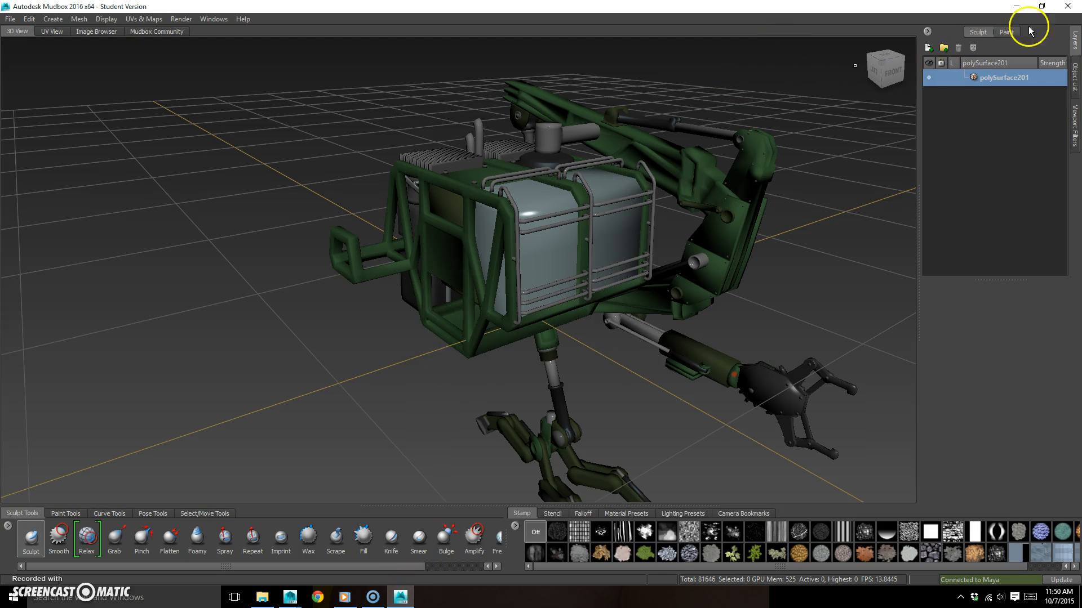
click(1067, 7)
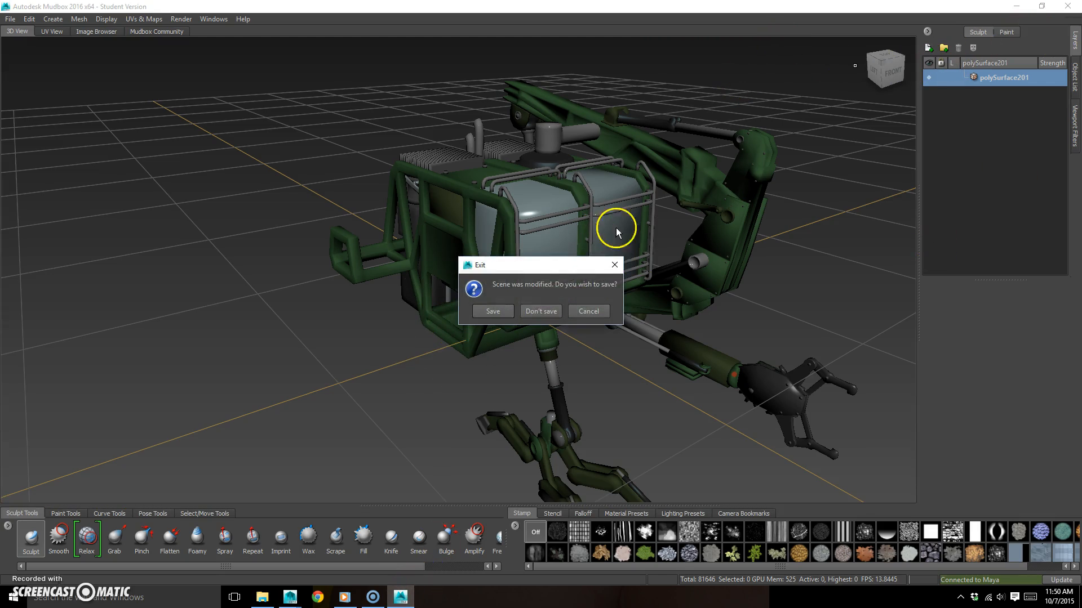
click(541, 311)
- Select the whole geo_grp group and send it to Mudbox again as a new scene
click(11, 20)
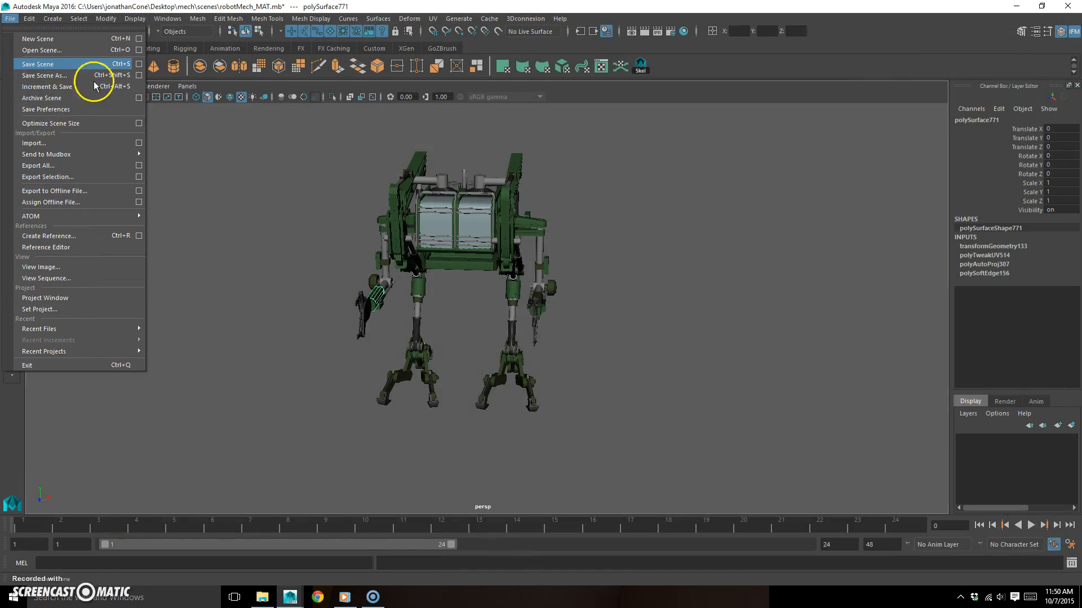
click(501, 225)
key(Up)
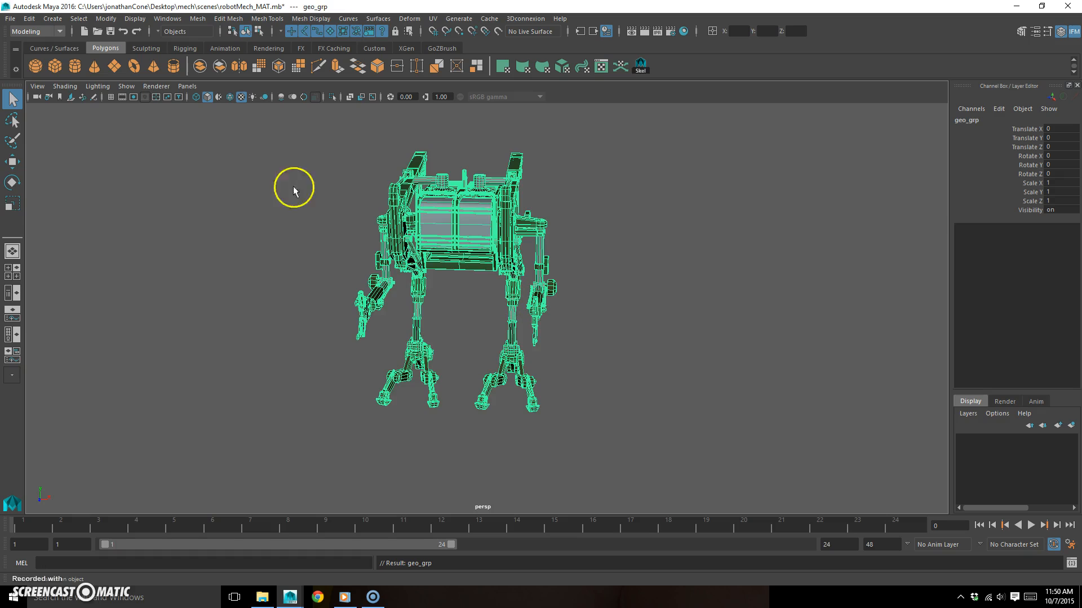
click(10, 19)
mouse_move(74, 154)
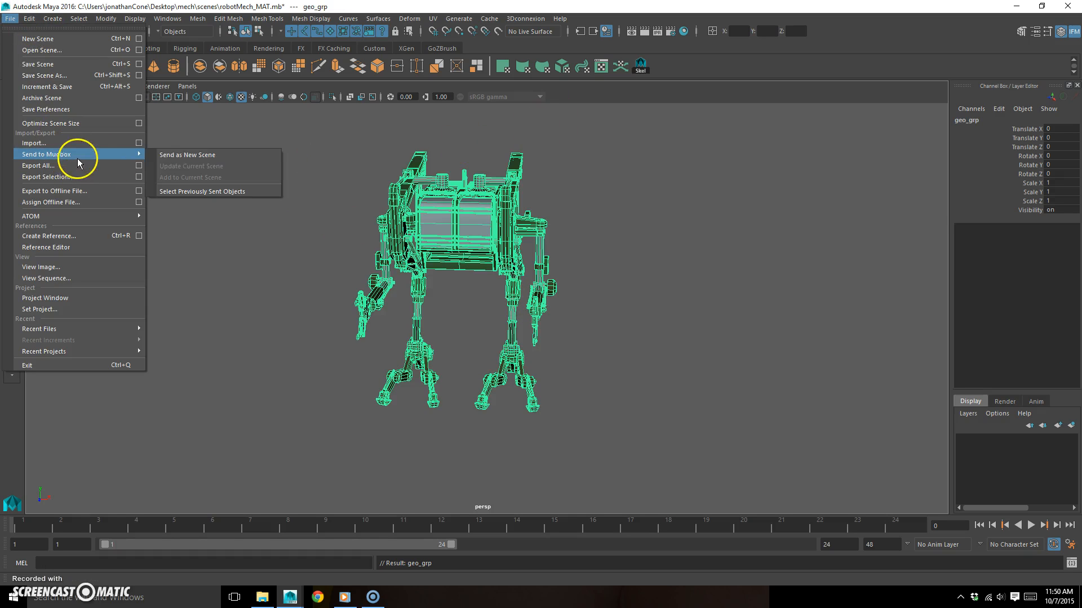
click(200, 156)
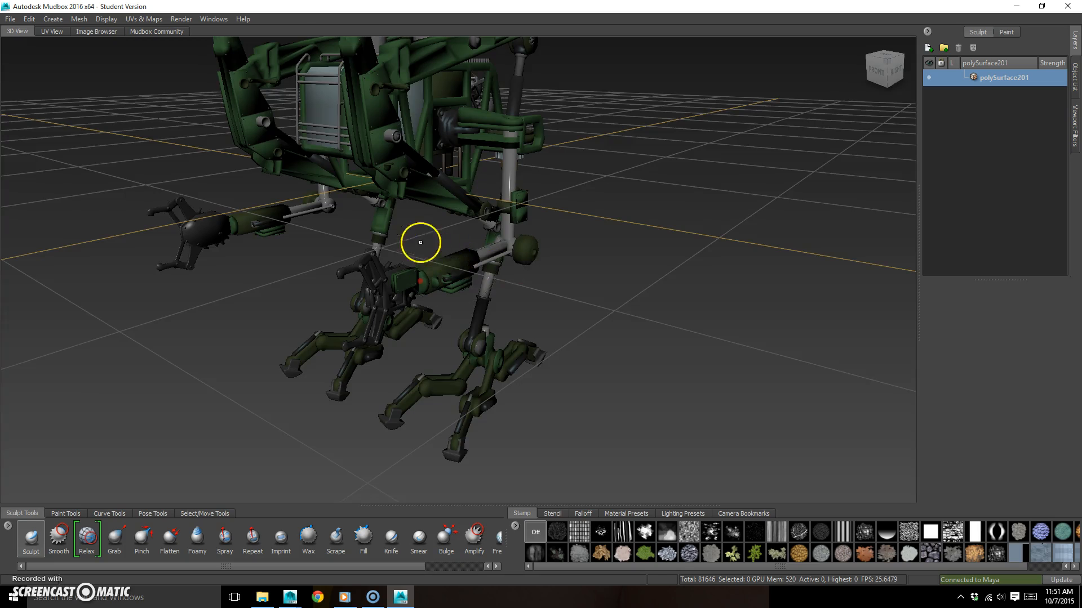
- Examine the newly imported mech in Mudbox, checking the parts on both sides of its body, arms and legs
mouse_move(418, 242)
alt+mouse_down()
mouse_move(459, 253)
mouse_move(401, 246)
alt+mouse_up()
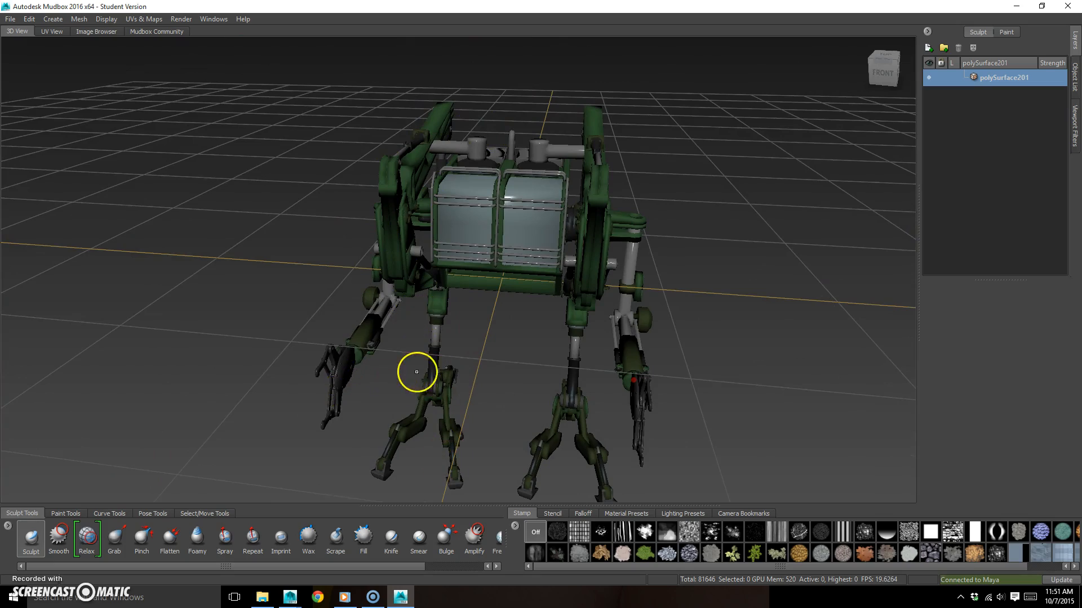
alt+drag(417, 372, 420, 365)
alt+drag(379, 319, 427, 341)
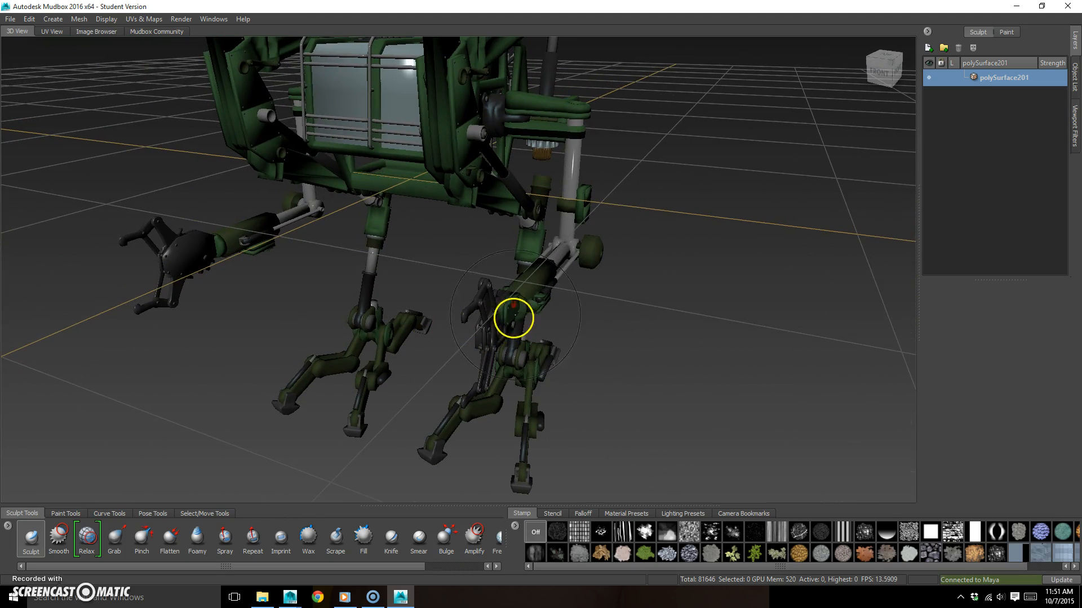
alt+right_drag(514, 314, 490, 319)
alt+drag(456, 321, 563, 251)
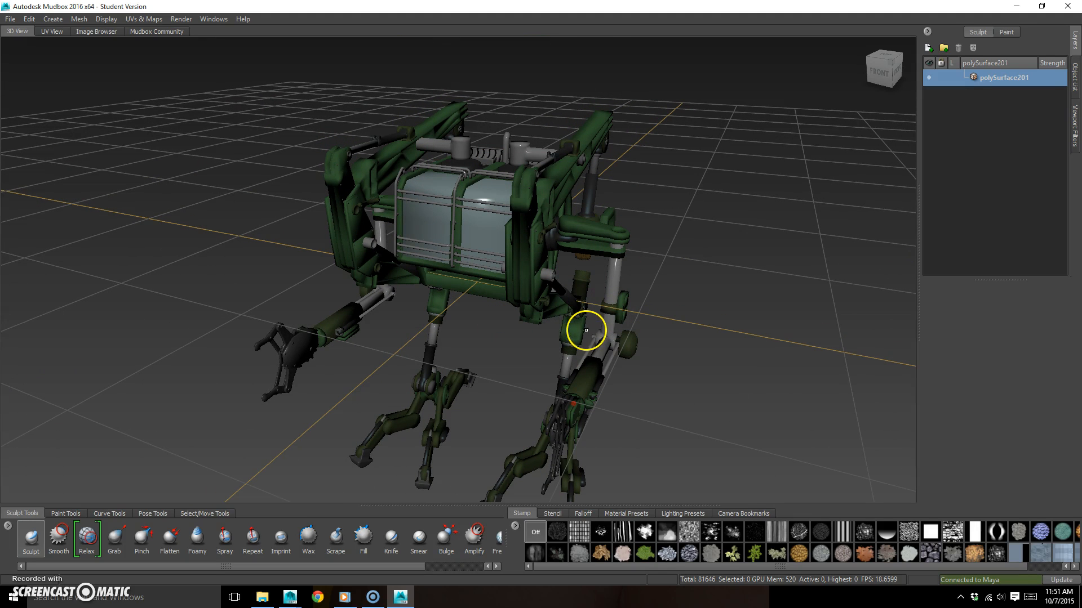